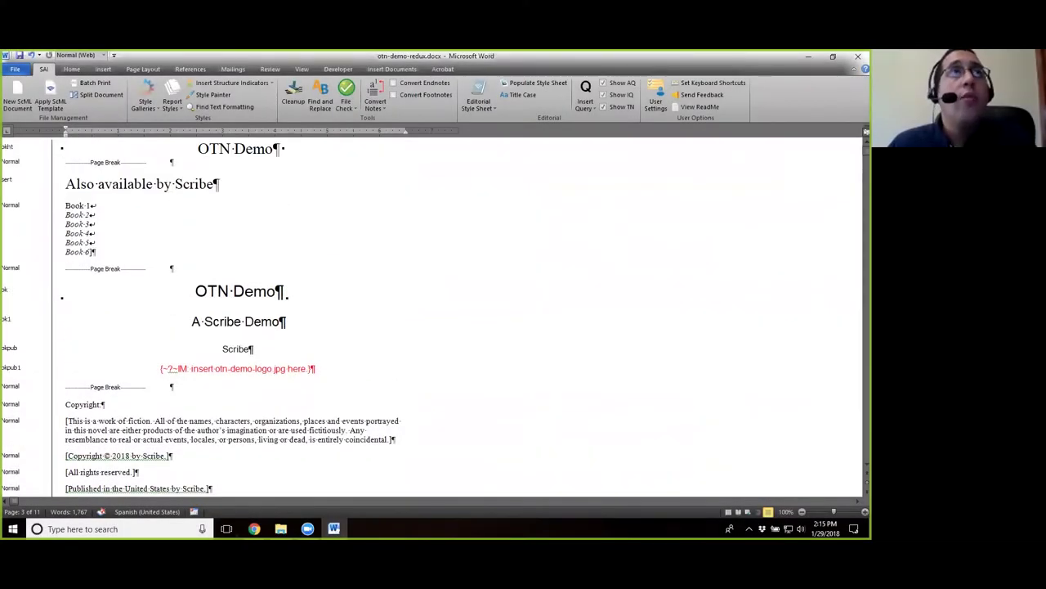
Step: Run SAI Cleanup with the Rendering option to convert character formatting to ScML styles
left_click(201, 184)
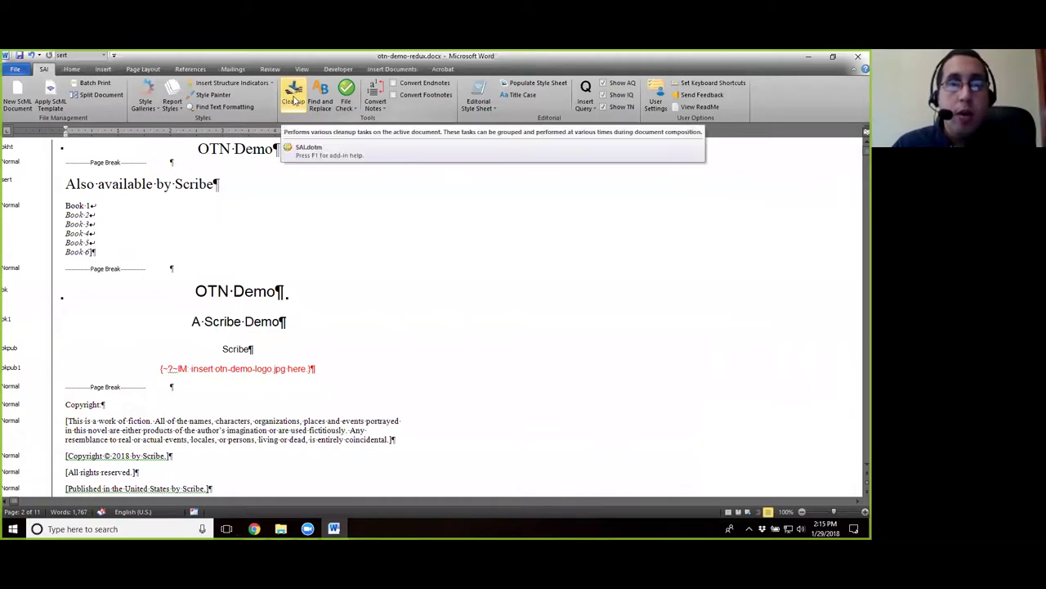
left_click(294, 99)
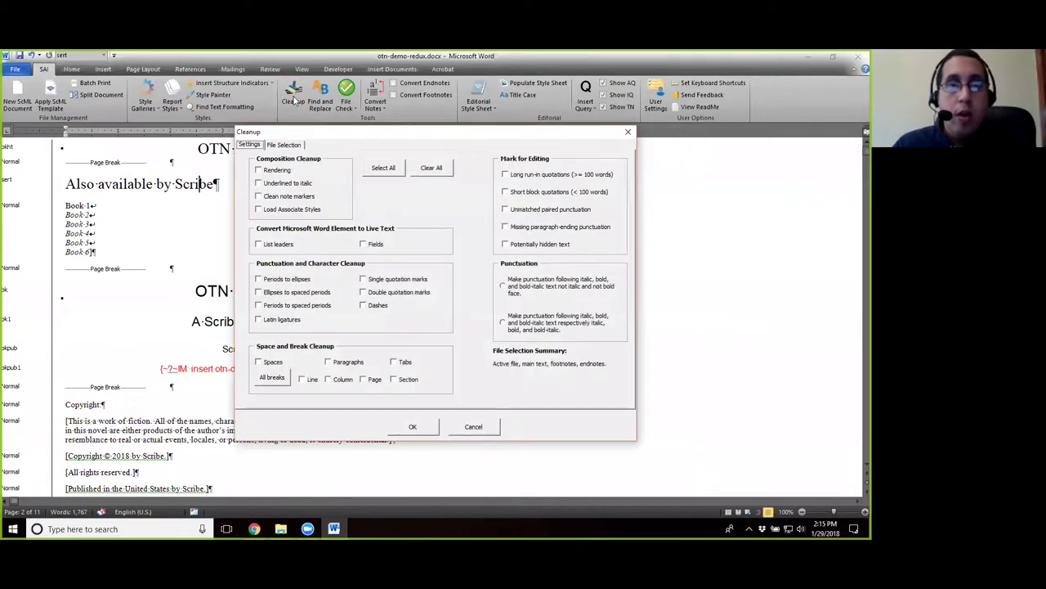
left_click(272, 175)
left_click(261, 173)
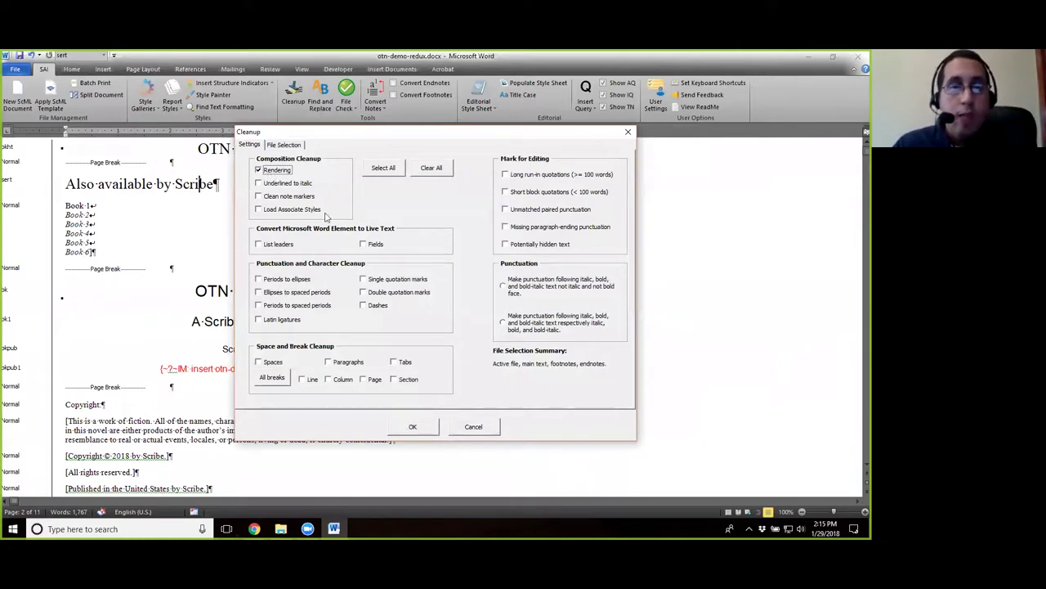
left_click(412, 427)
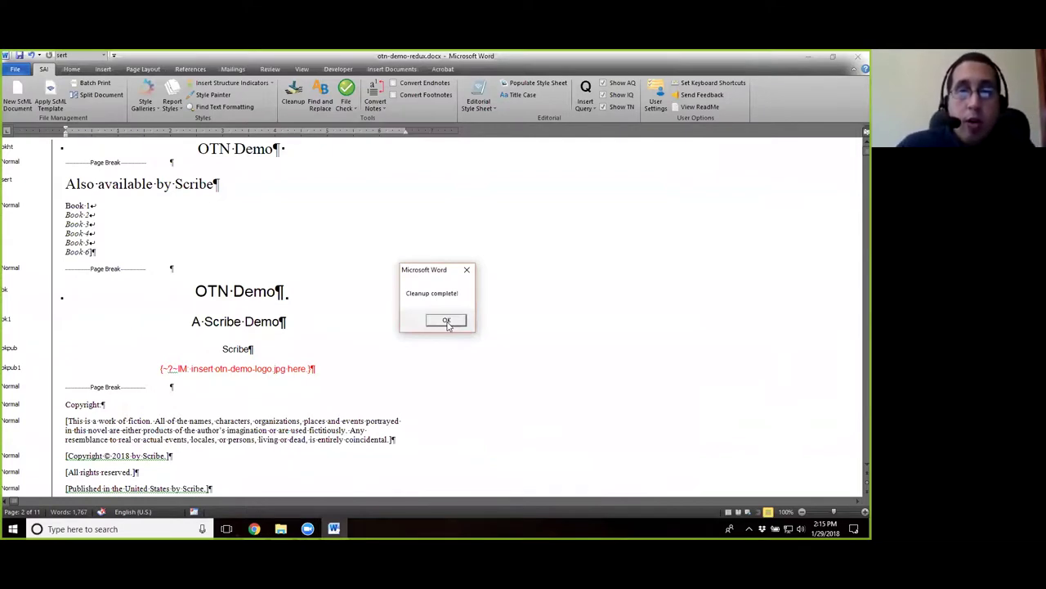
left_click(448, 322)
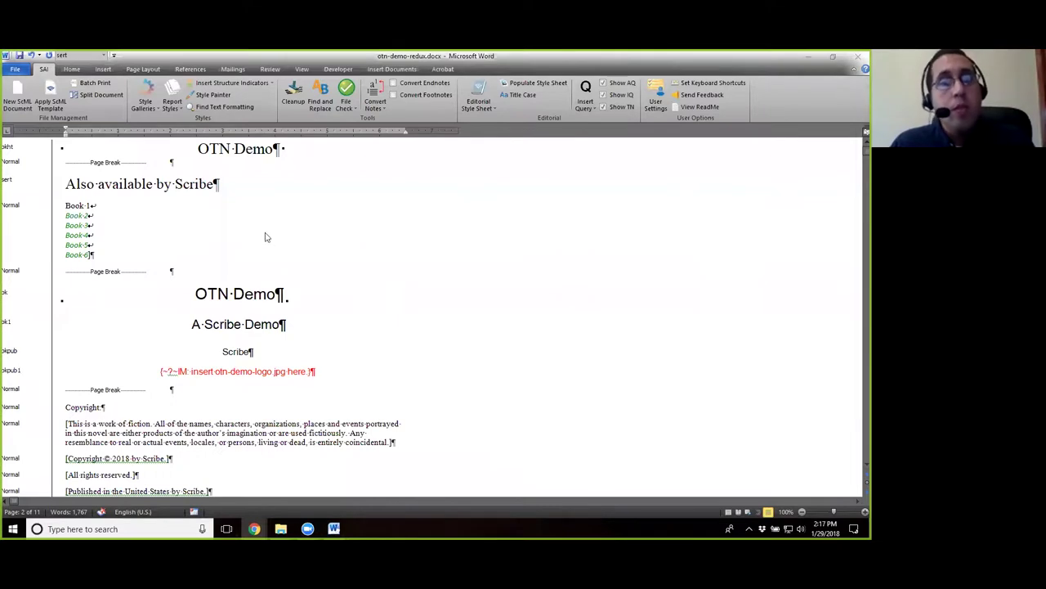
left_click(198, 185)
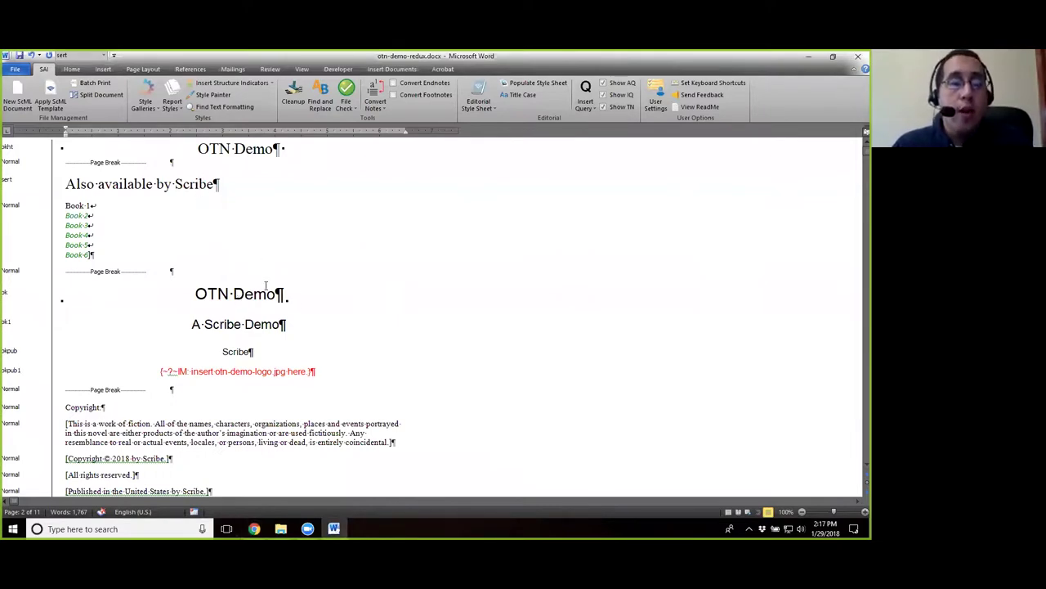
scroll(265, 284, "down", 1)
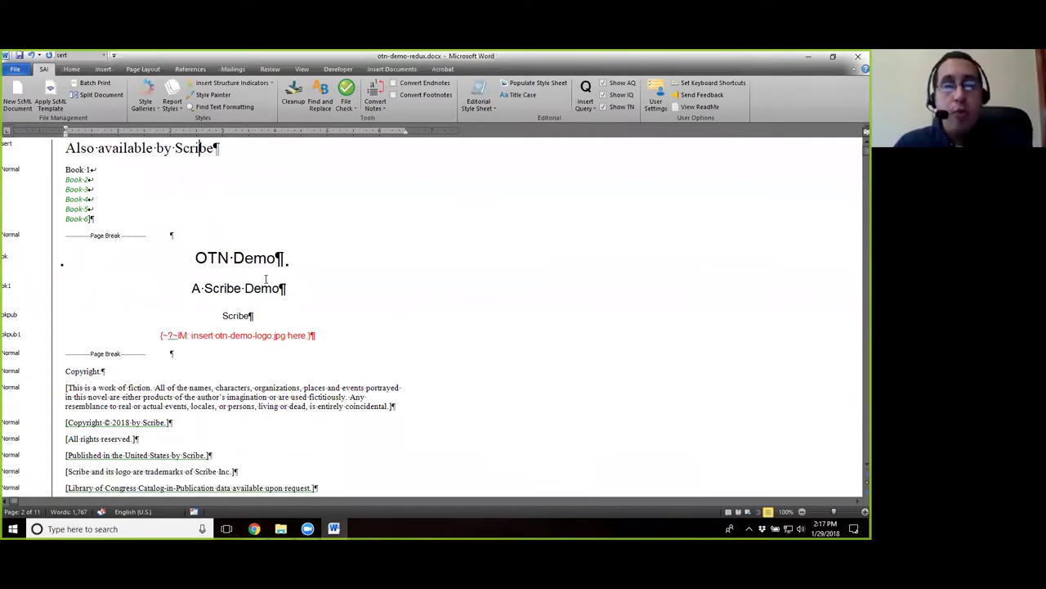
scroll(266, 284, "up", 1)
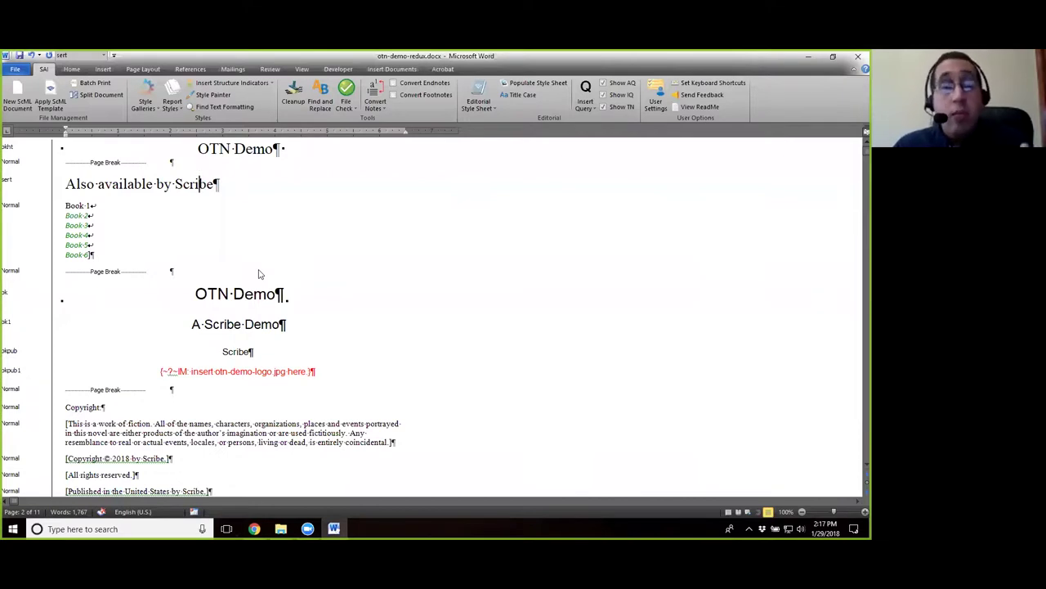
scroll(279, 275, "down", 1)
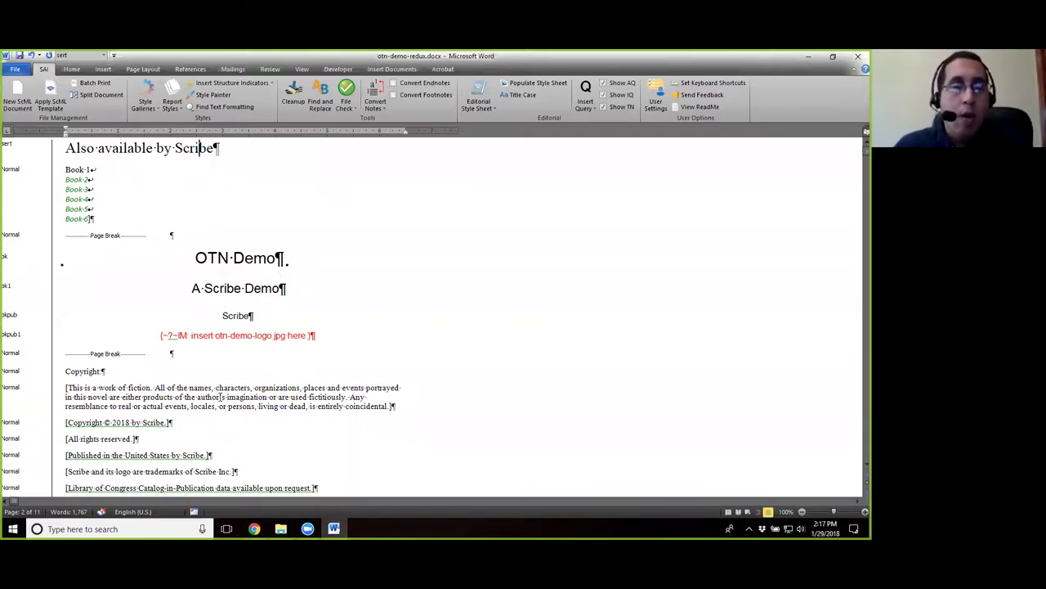
Step: Delete the Copyright line together with the disclaimer's opening bracket
left_click(219, 396)
scroll(263, 384, "down", 2)
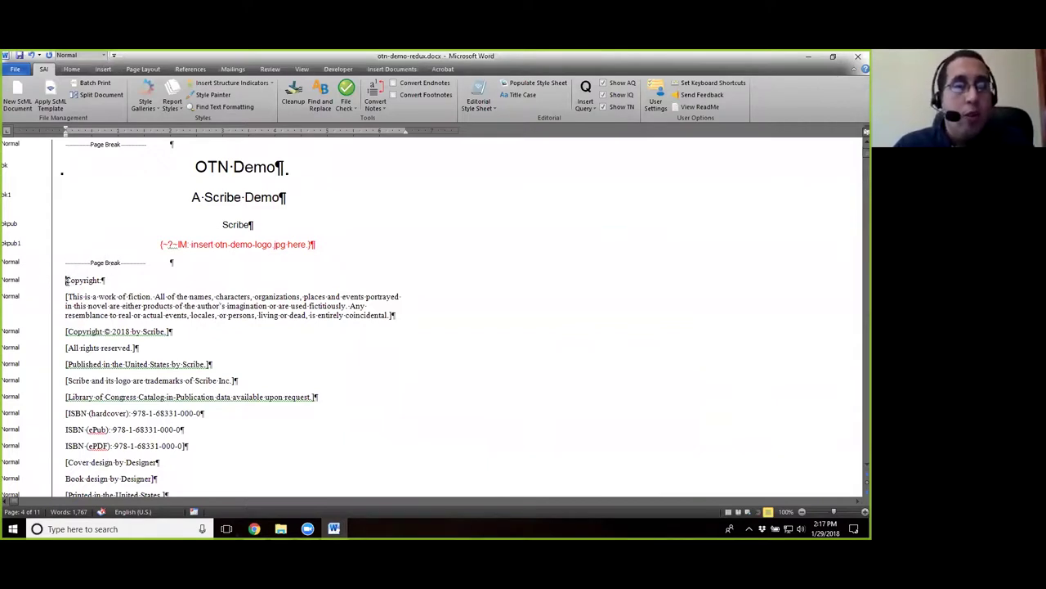
left_click_drag(67, 280, 115, 283)
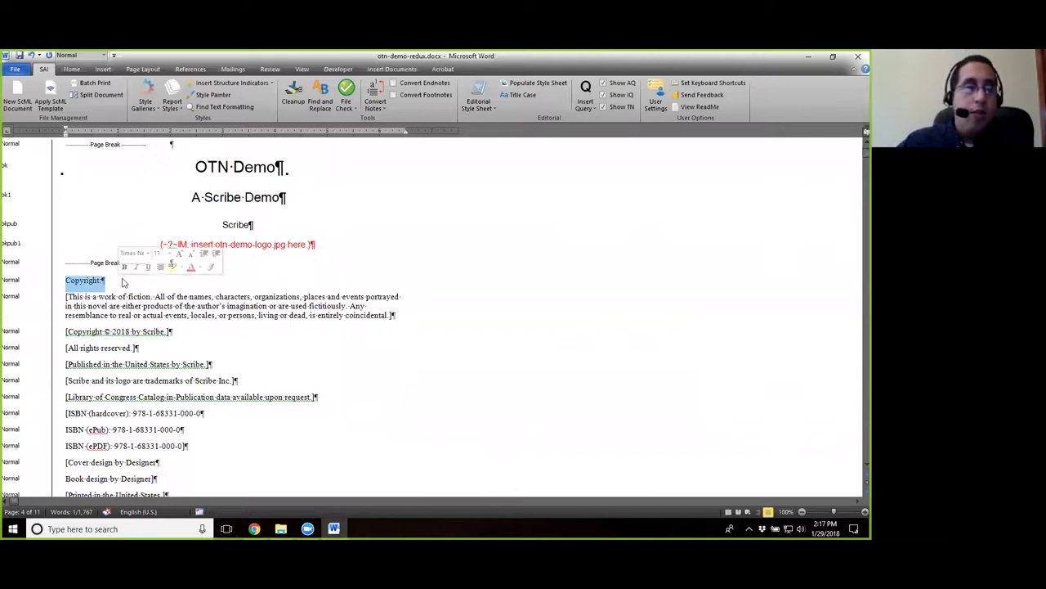
key("Delete")
key("Delete")
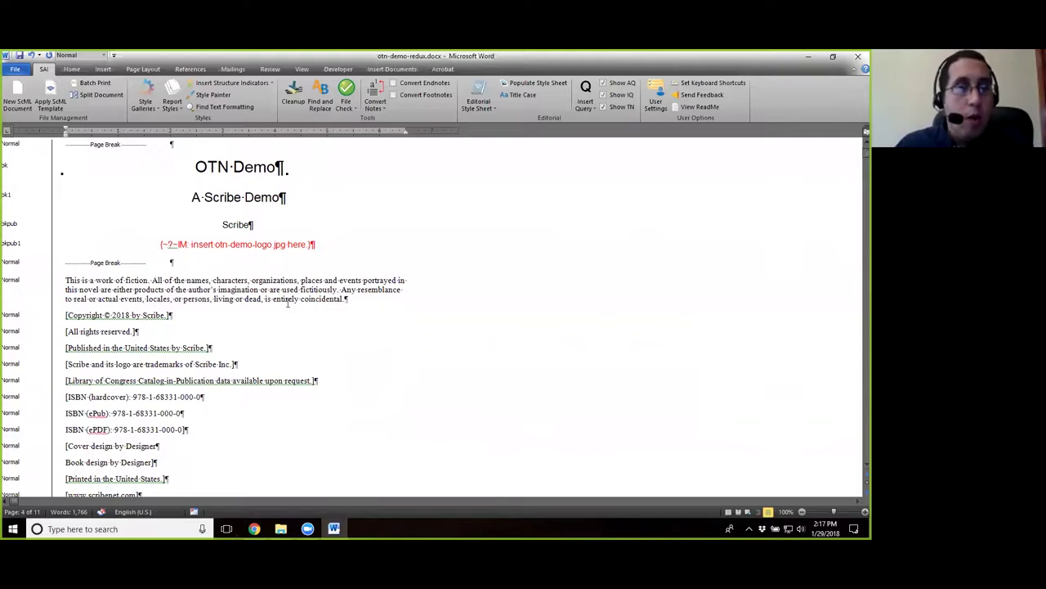
Step: Apply the crt style to the work-of-fiction disclaimer paragraph
double_click(14, 283)
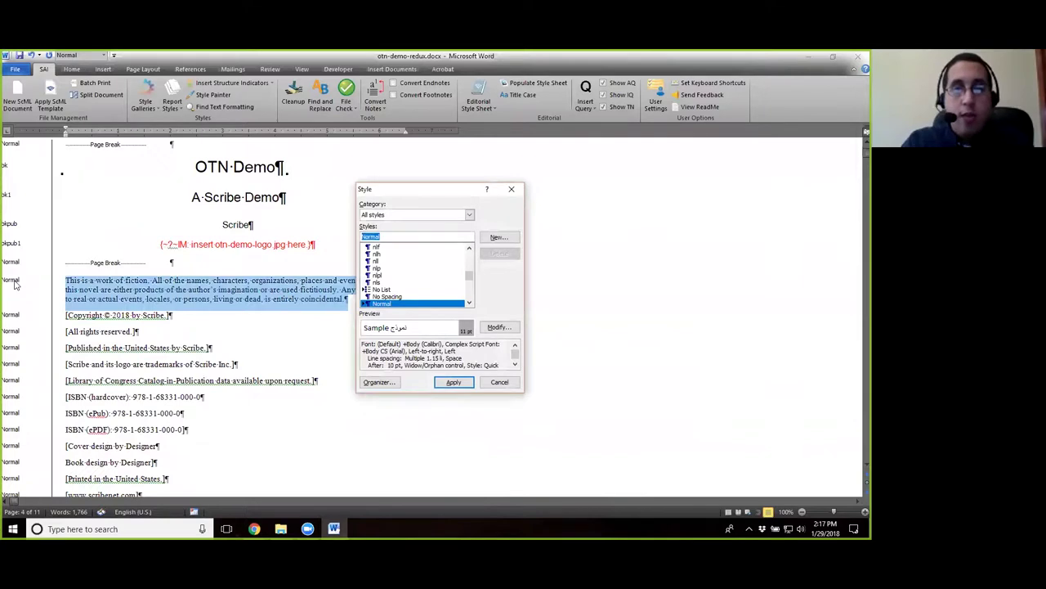
type("crt")
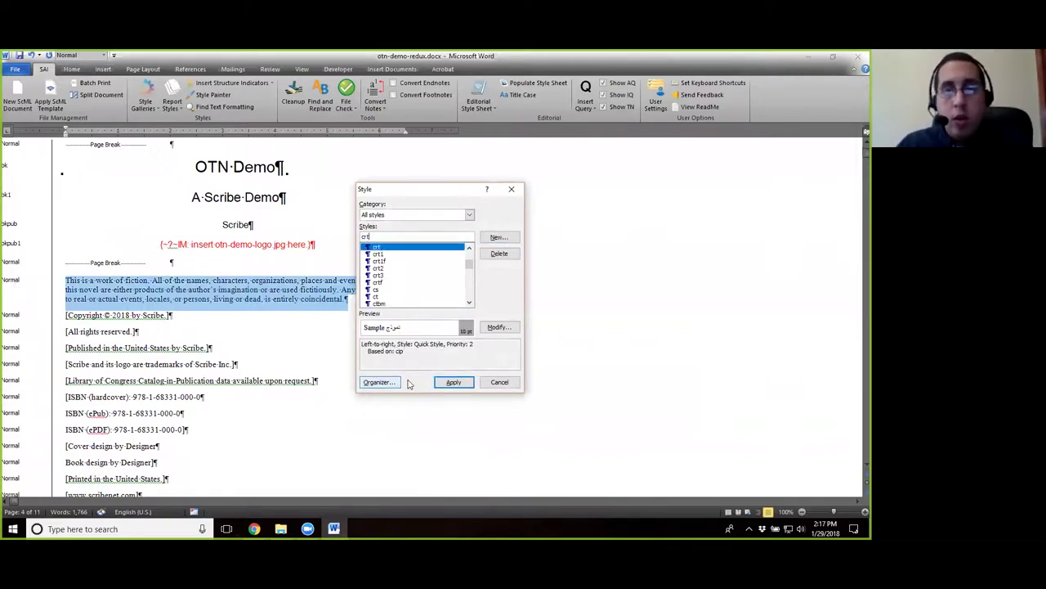
left_click(454, 382)
Step: Load the default style galleries and open the 01-Front Matter gallery
left_click(151, 96)
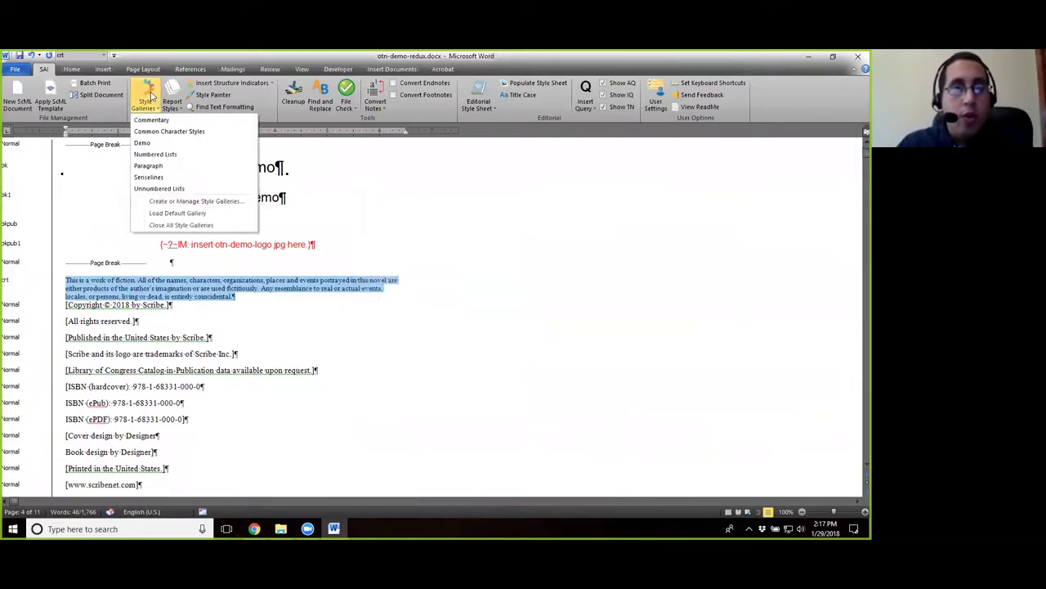
left_click(184, 214)
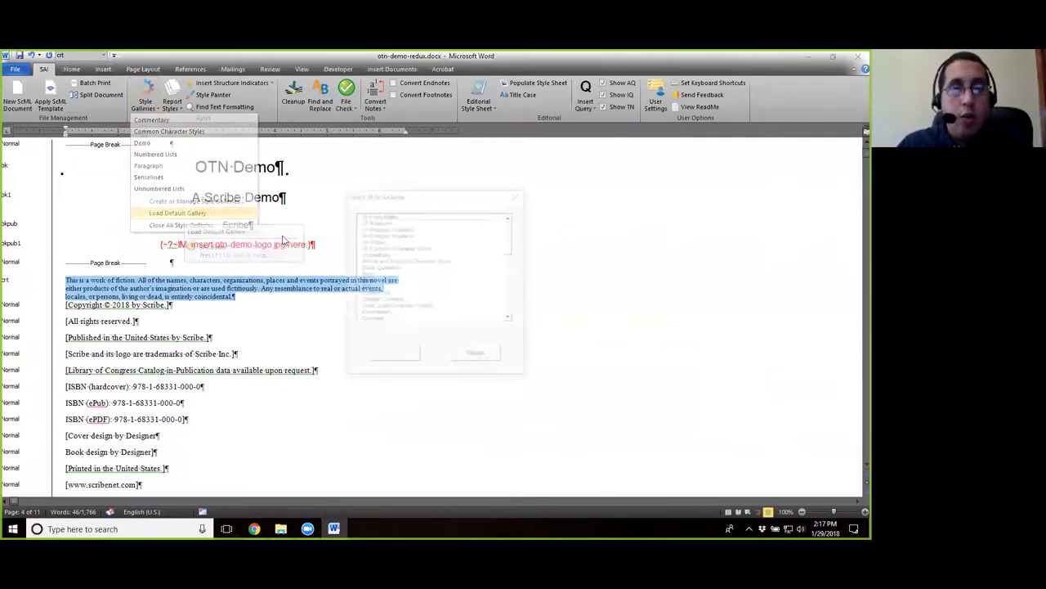
left_click(408, 215)
left_click(406, 222)
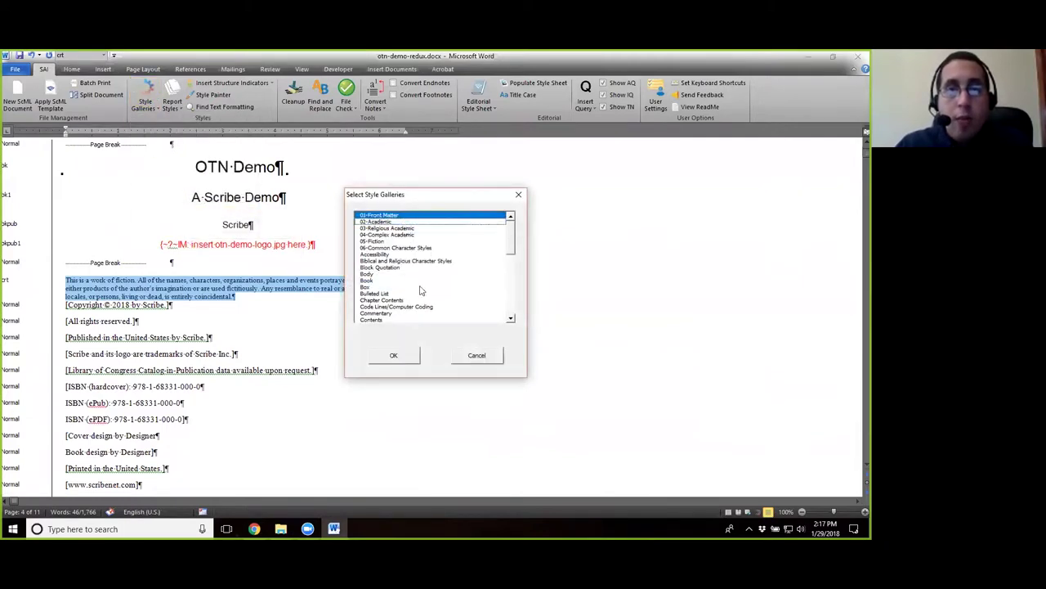
left_click(393, 355)
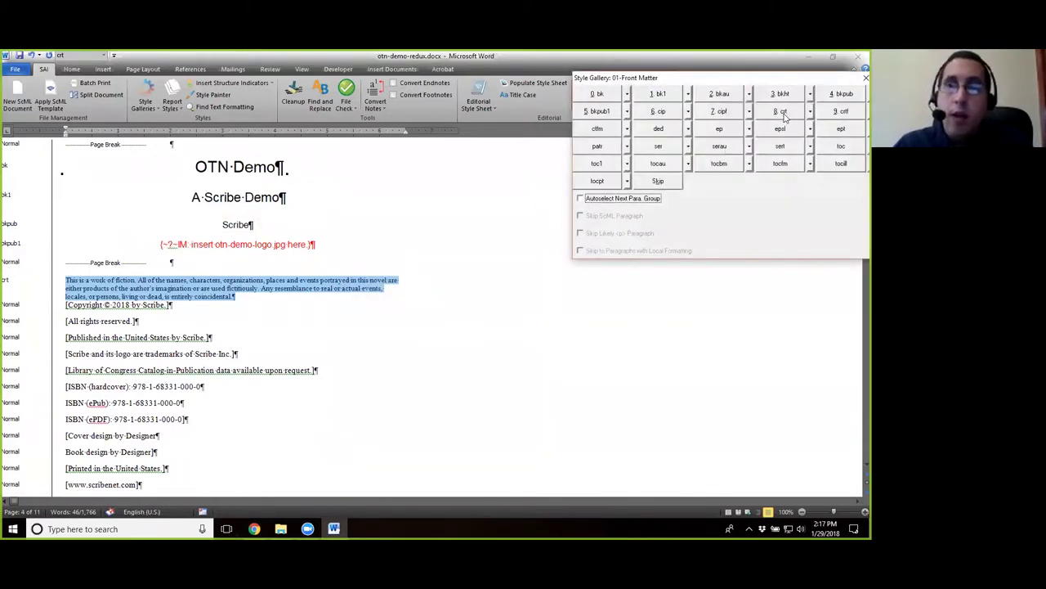
left_click(243, 285)
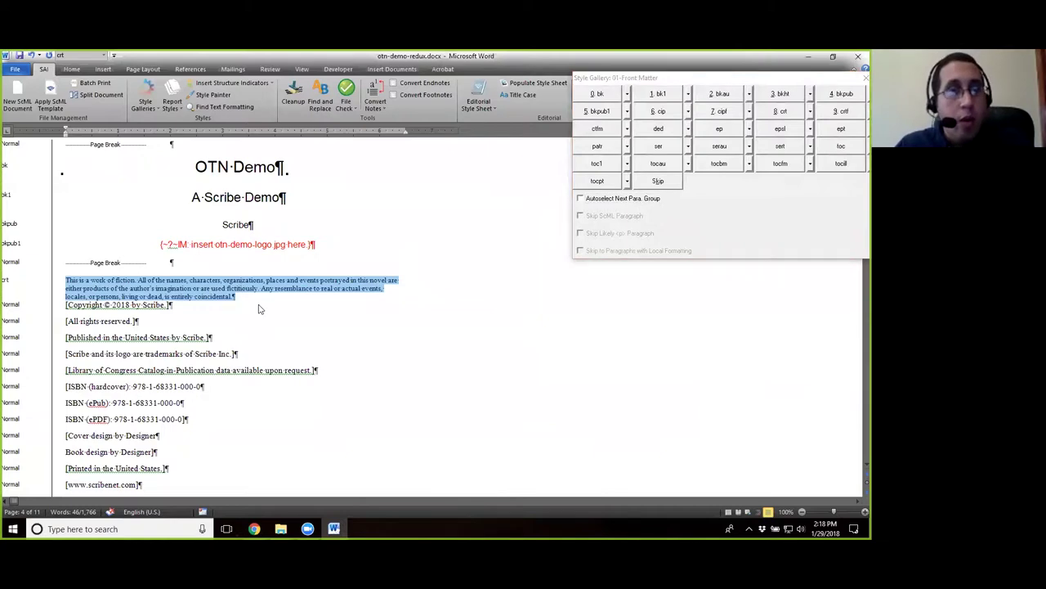
scroll(260, 309, "up", 3)
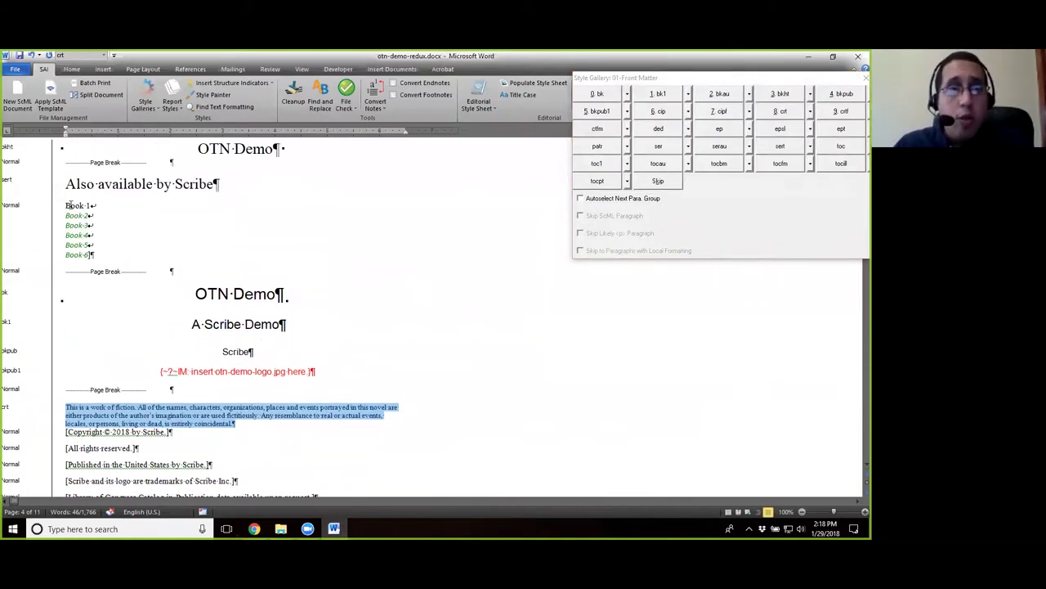
left_click_drag(65, 205, 98, 254)
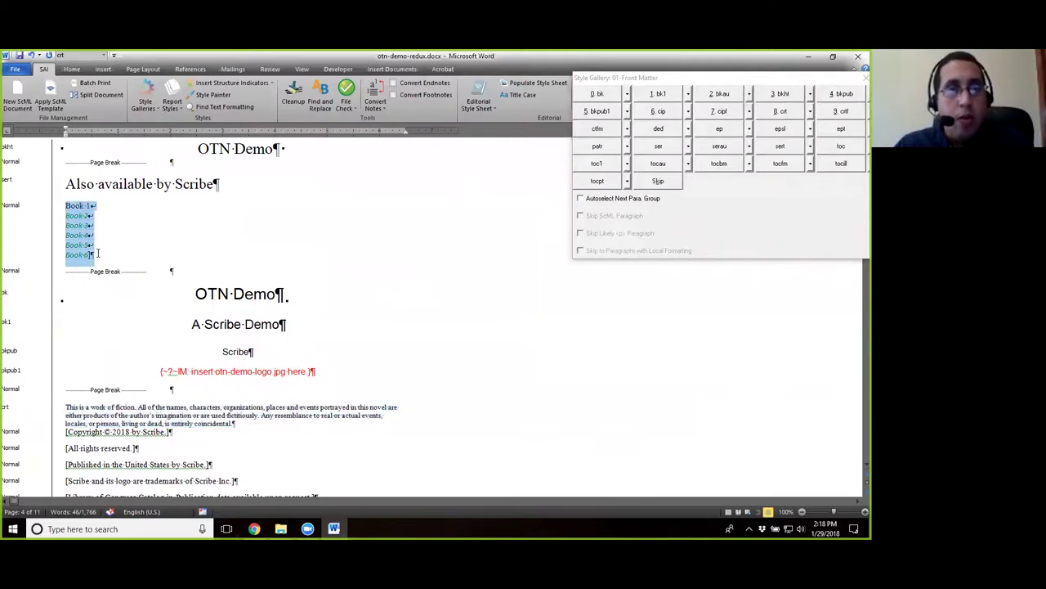
left_click(93, 255)
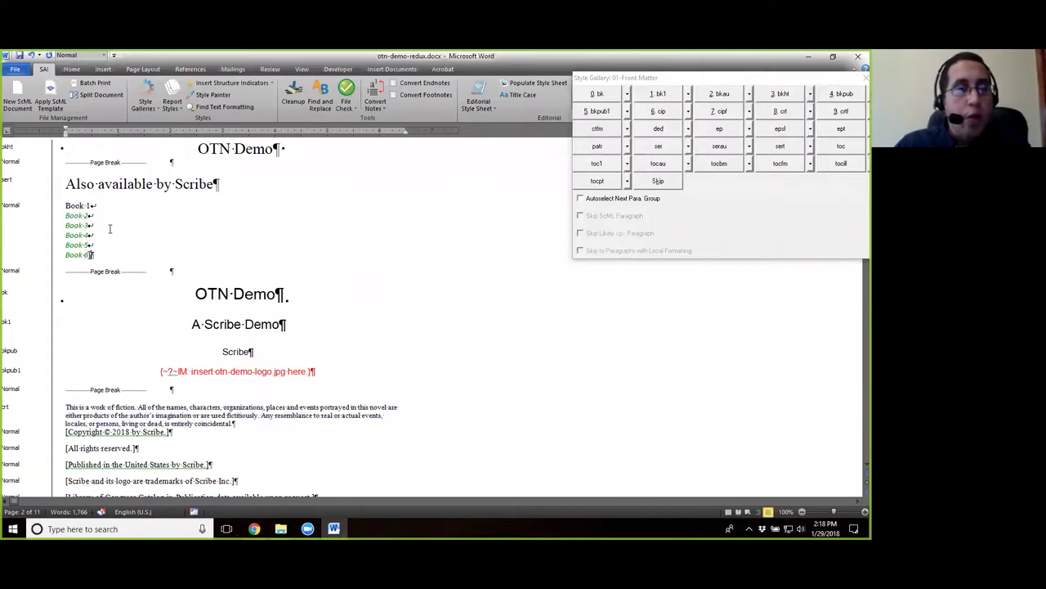
left_click_drag(83, 258, 97, 258)
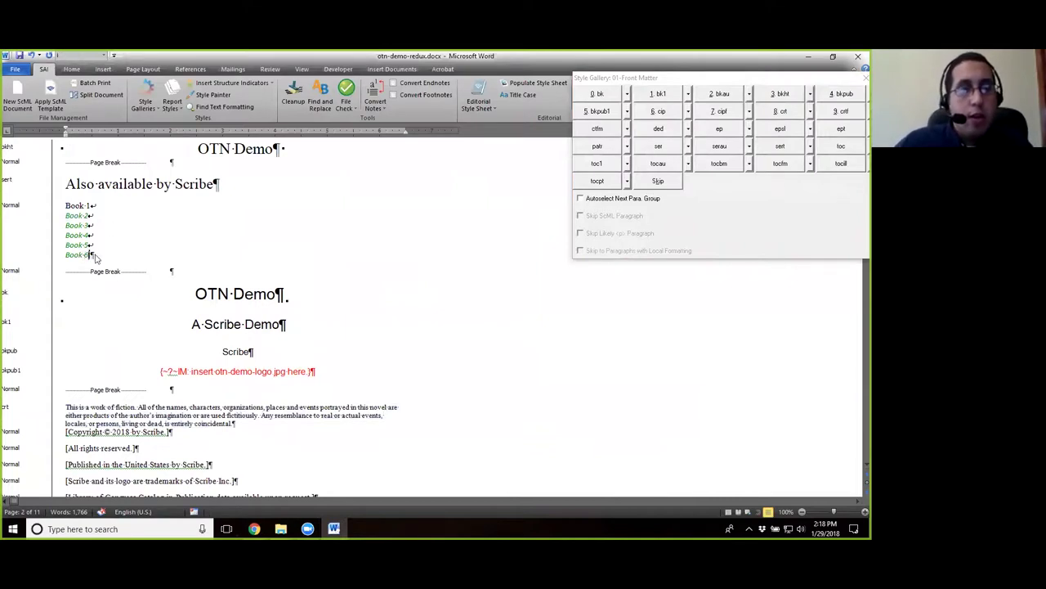
left_click_drag(93, 204, 95, 247)
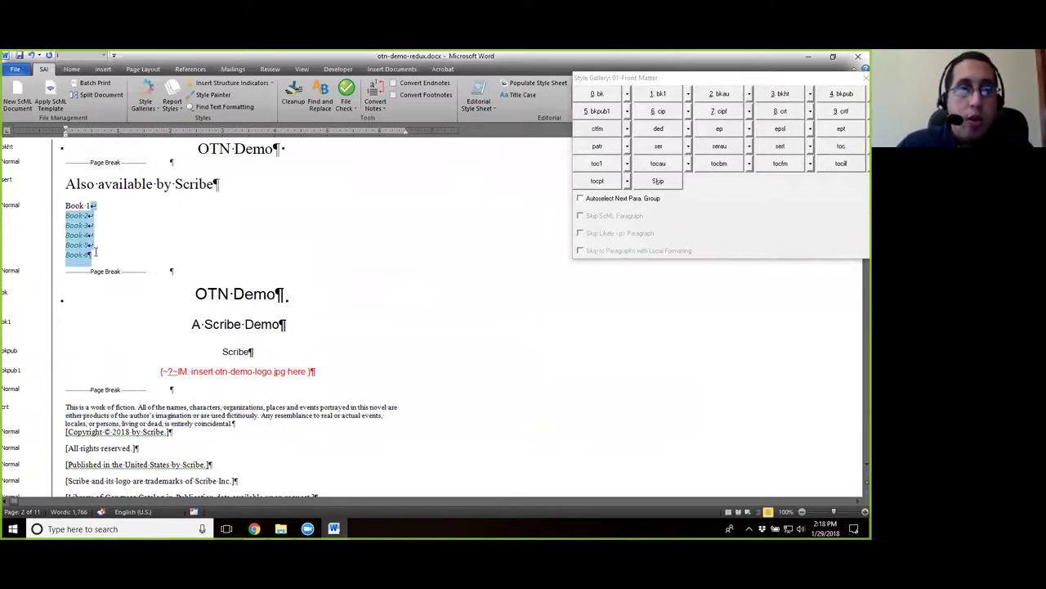
left_click(92, 206)
left_click_drag(93, 205, 93, 256)
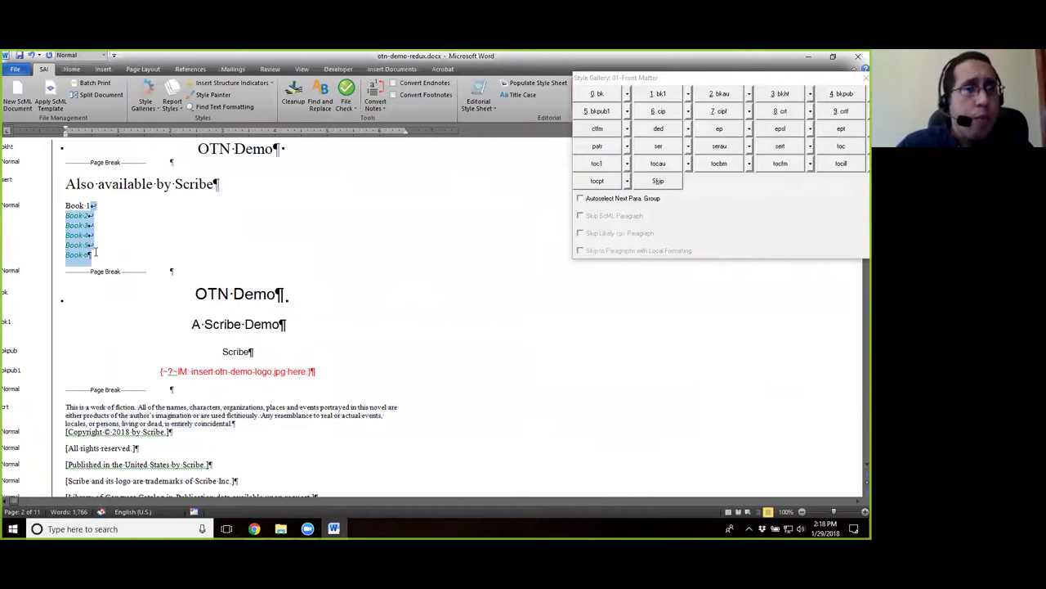
left_click(90, 208)
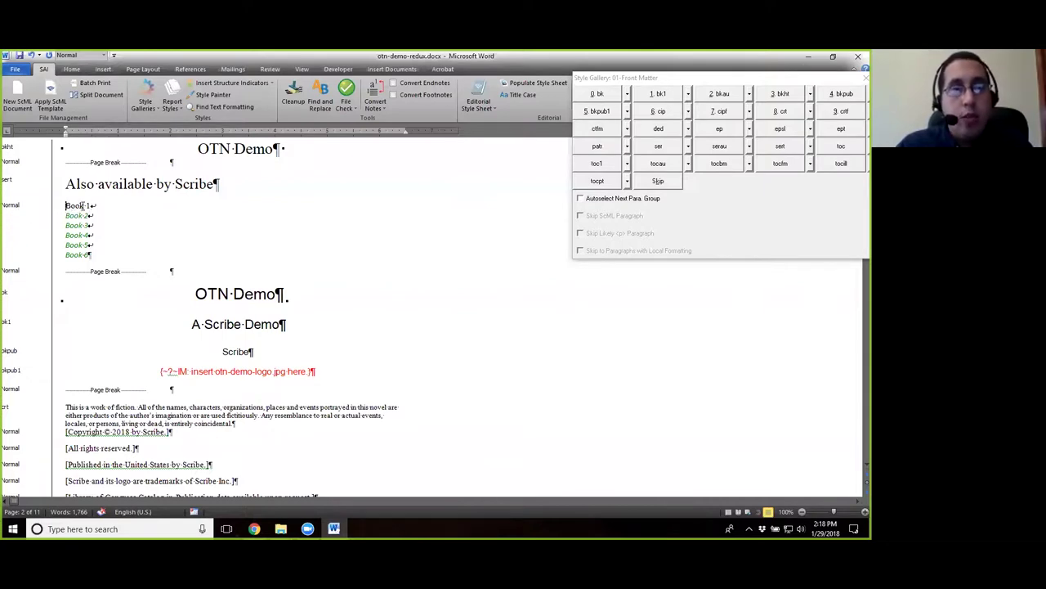
left_click(73, 206)
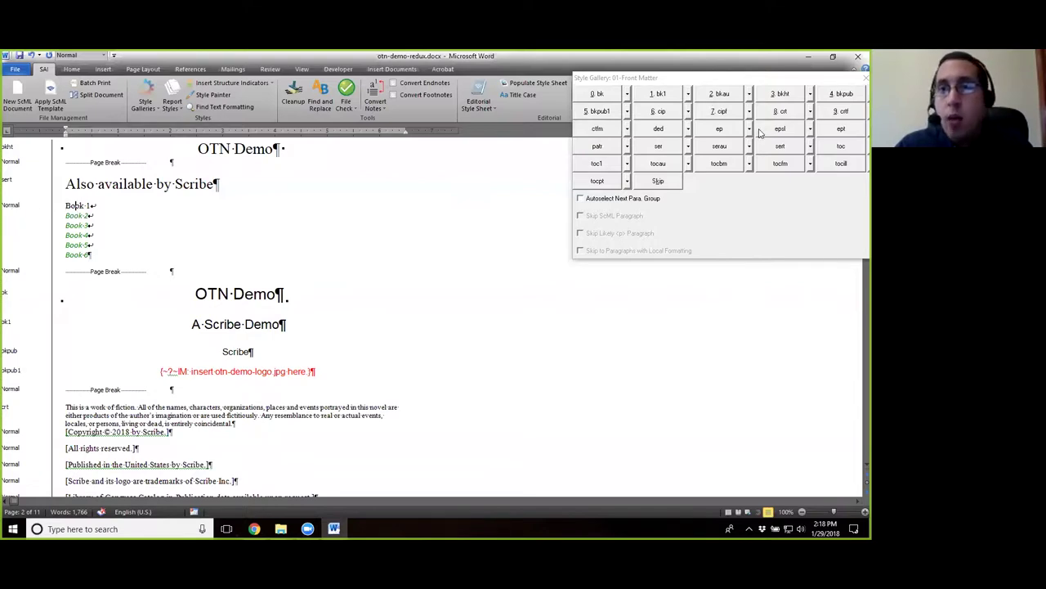
Step: Apply the ser style to the Book 1–Book 6 list
left_click(661, 147)
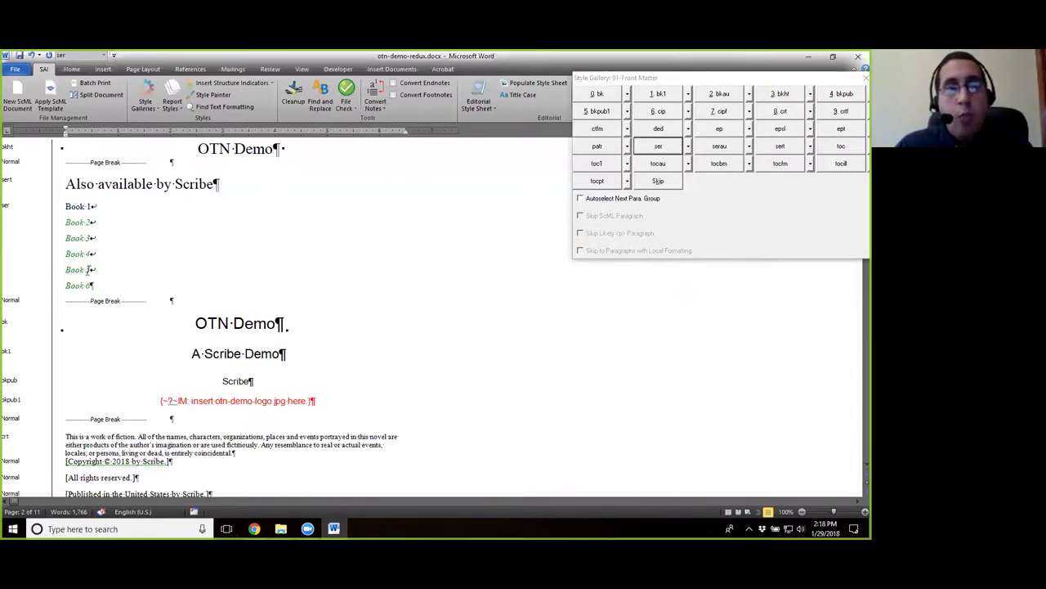
left_click_drag(94, 206, 96, 286)
left_click(93, 206)
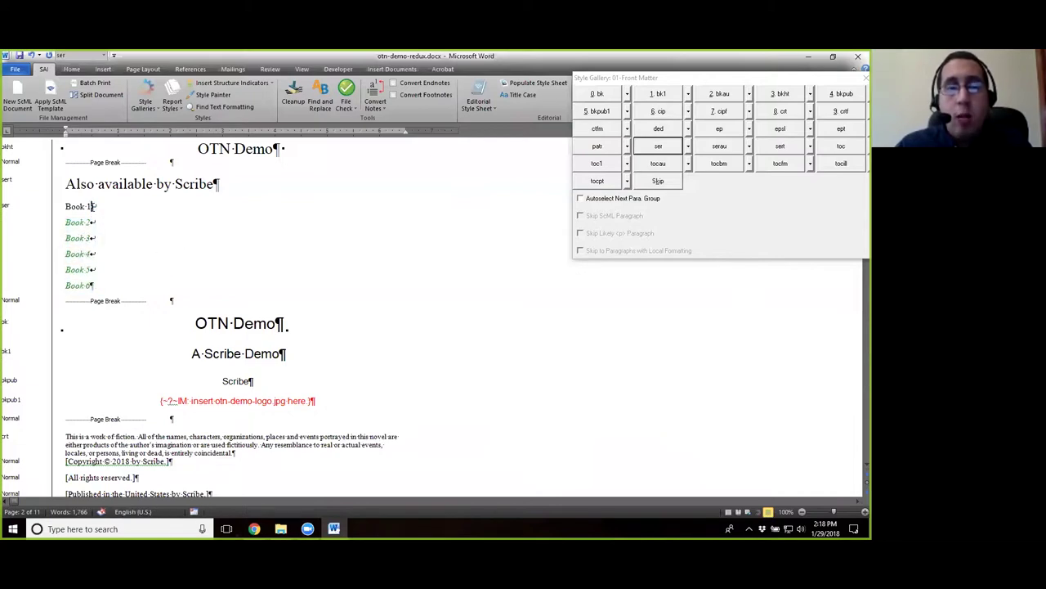
left_click_drag(93, 206, 94, 291)
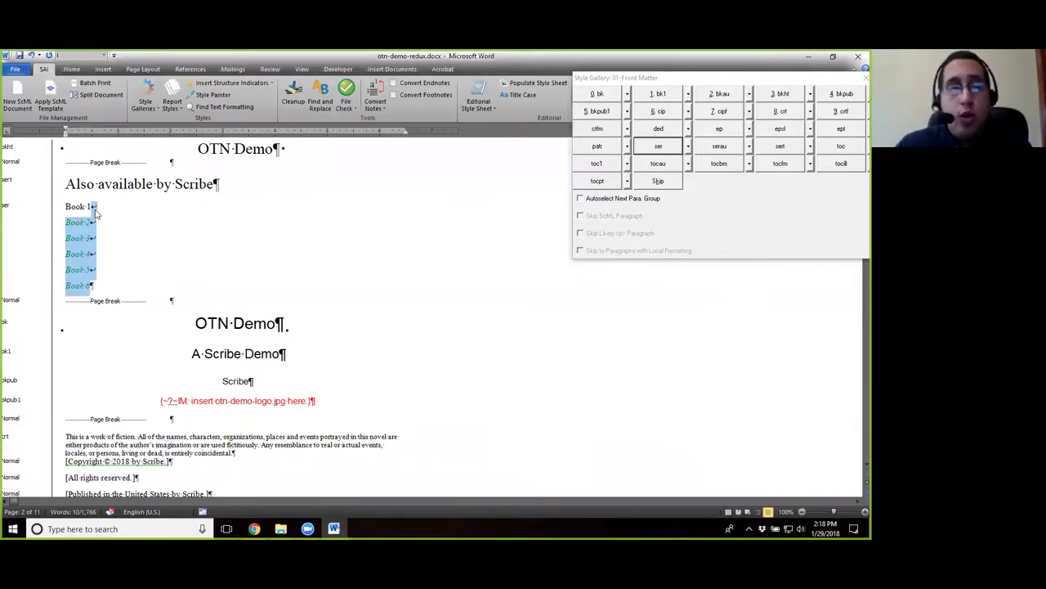
left_click(94, 207)
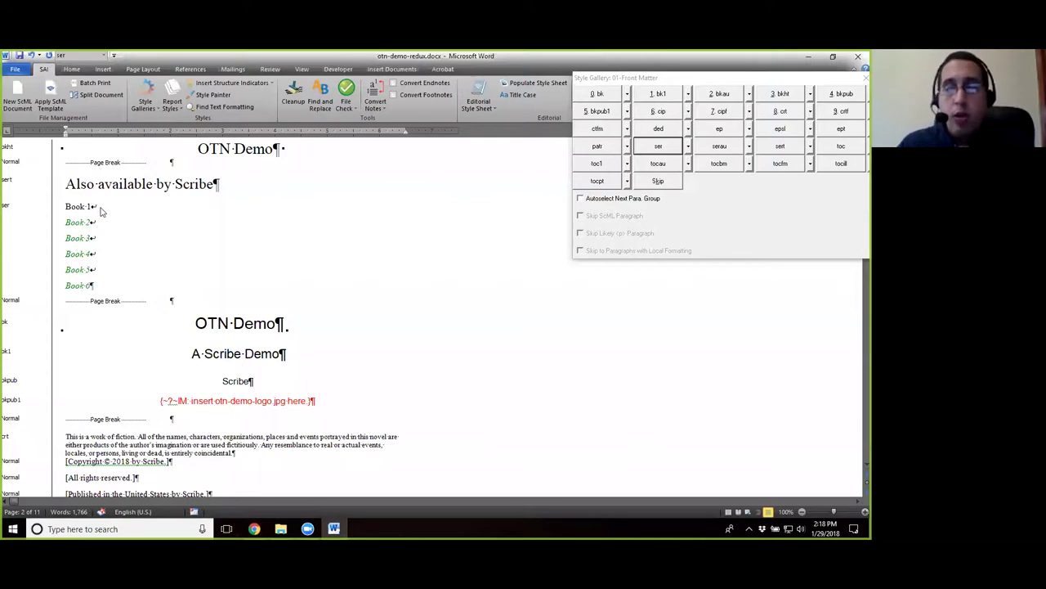
Step: Replace the line breaks after Books 1–5 with paragraph breaks, one paragraph per Book
key("Return")
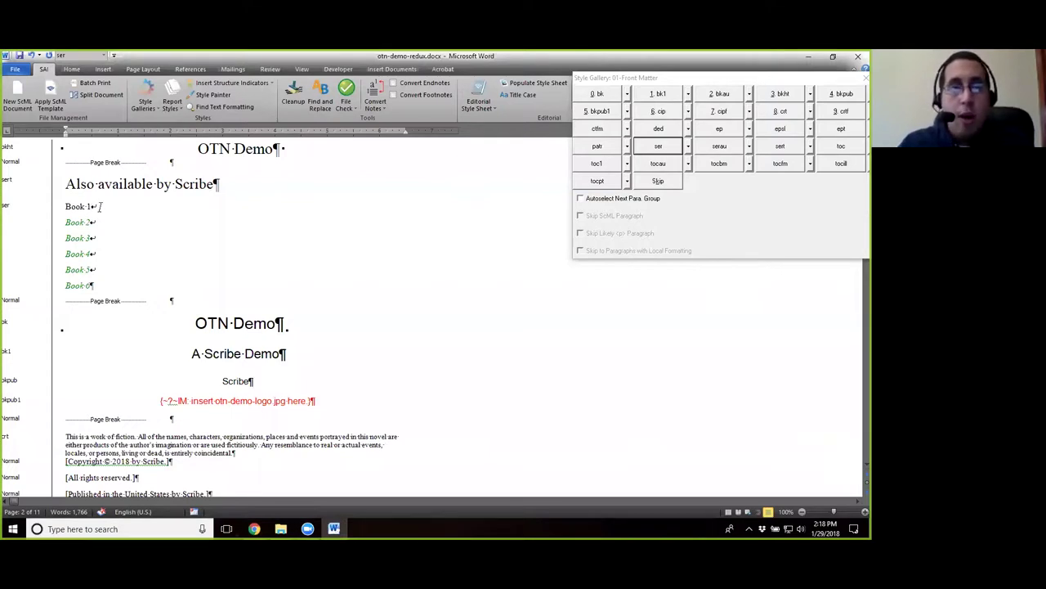
key("Delete")
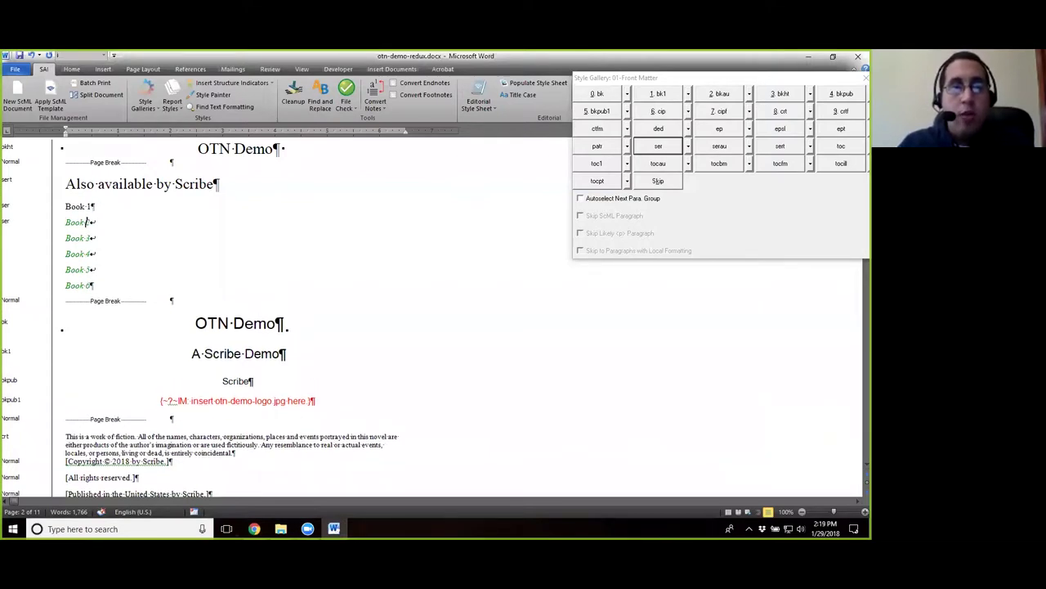
key("Return")
key("Delete")
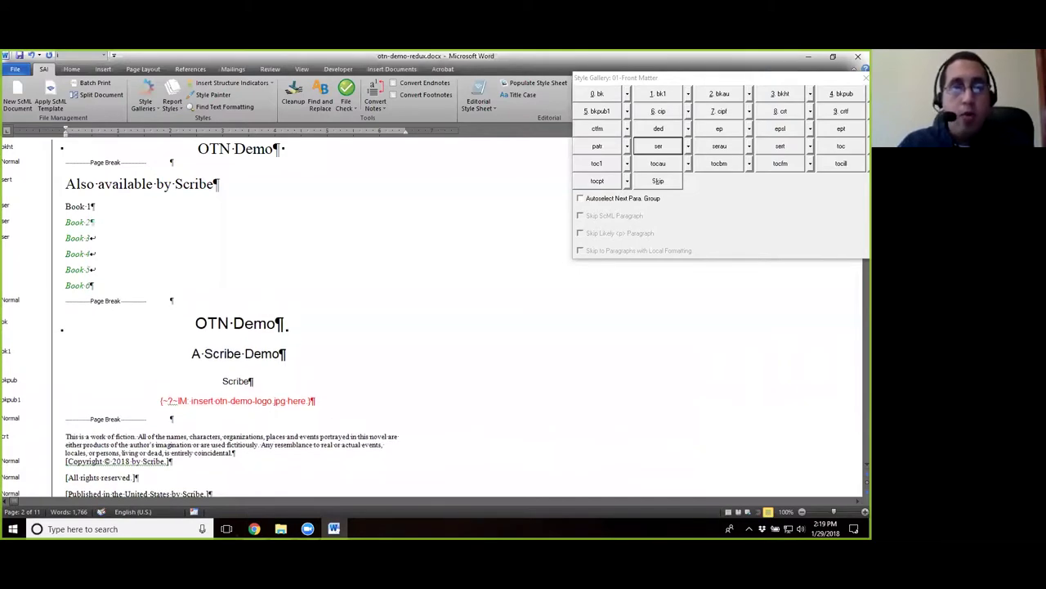
key("Return")
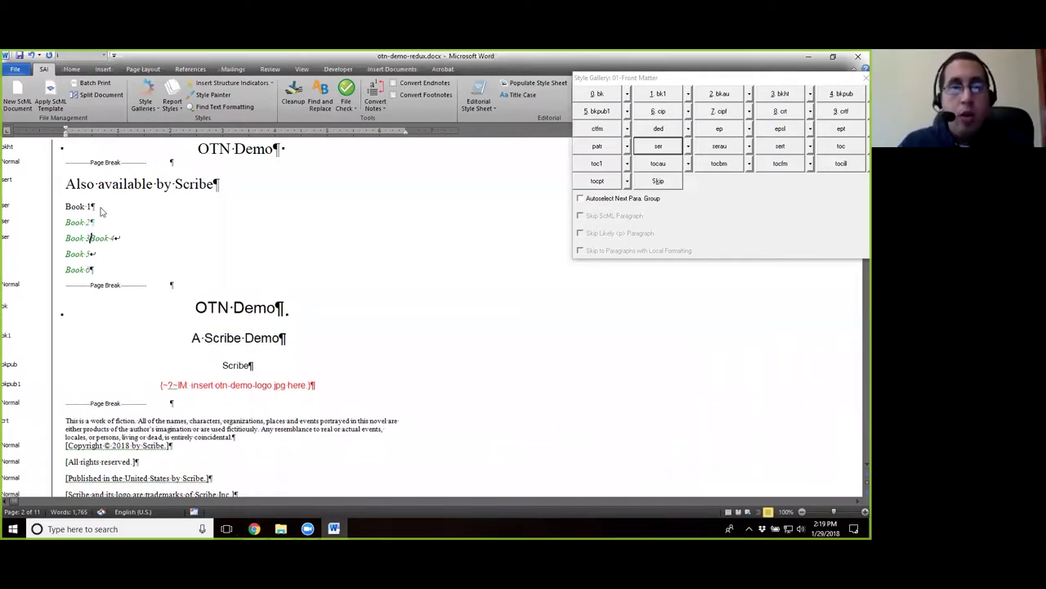
key("Delete")
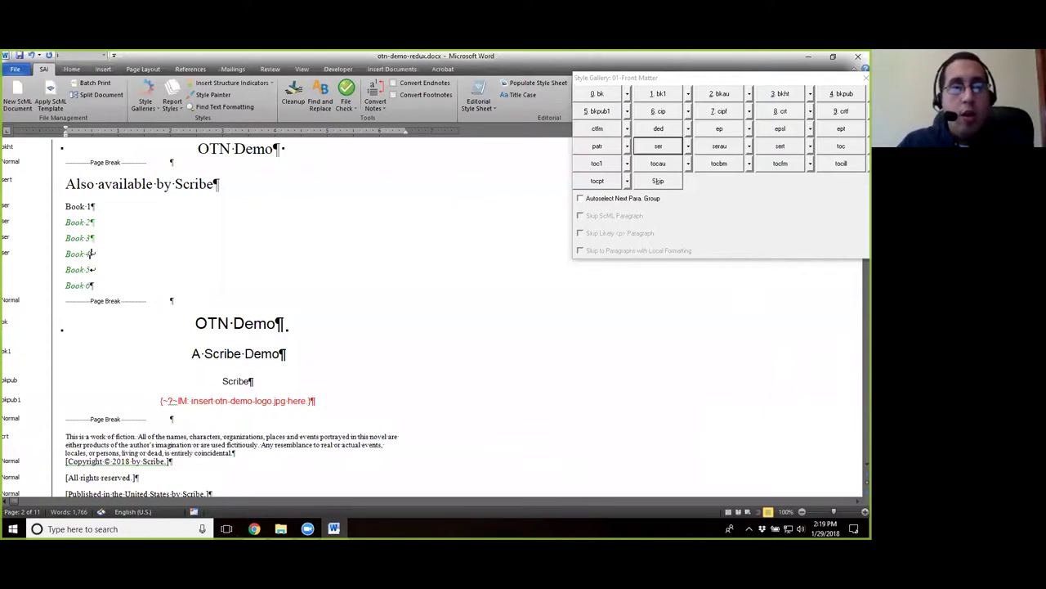
key("Return")
key("Delete")
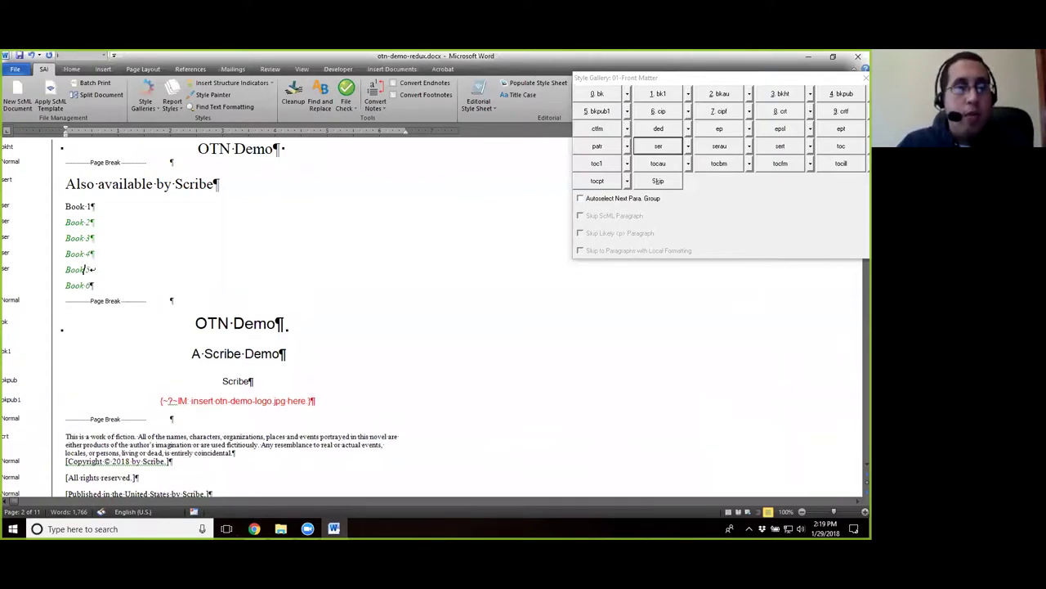
key("Return")
key("Delete")
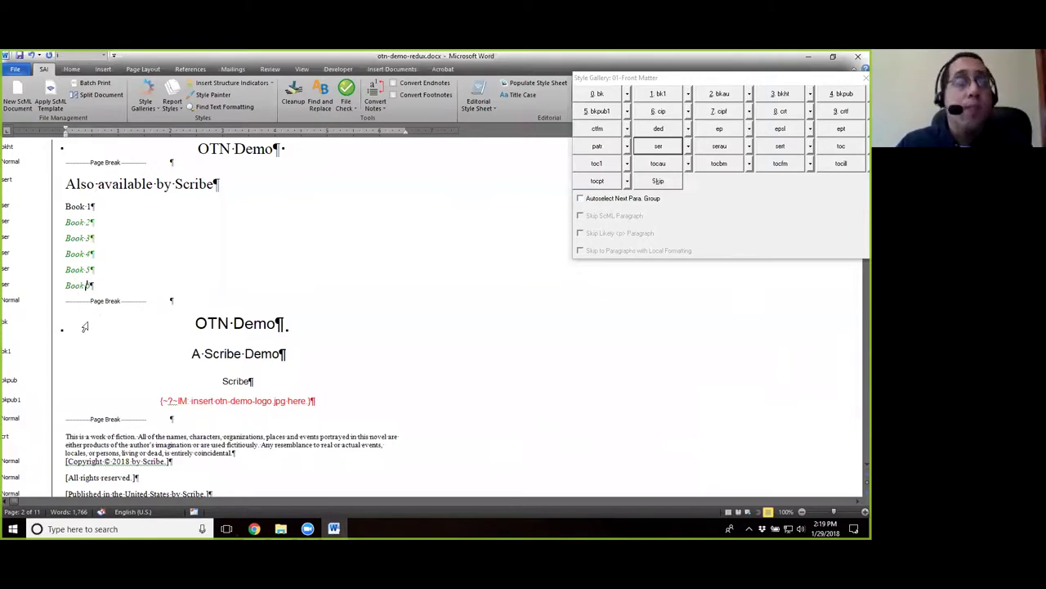
left_click(85, 206)
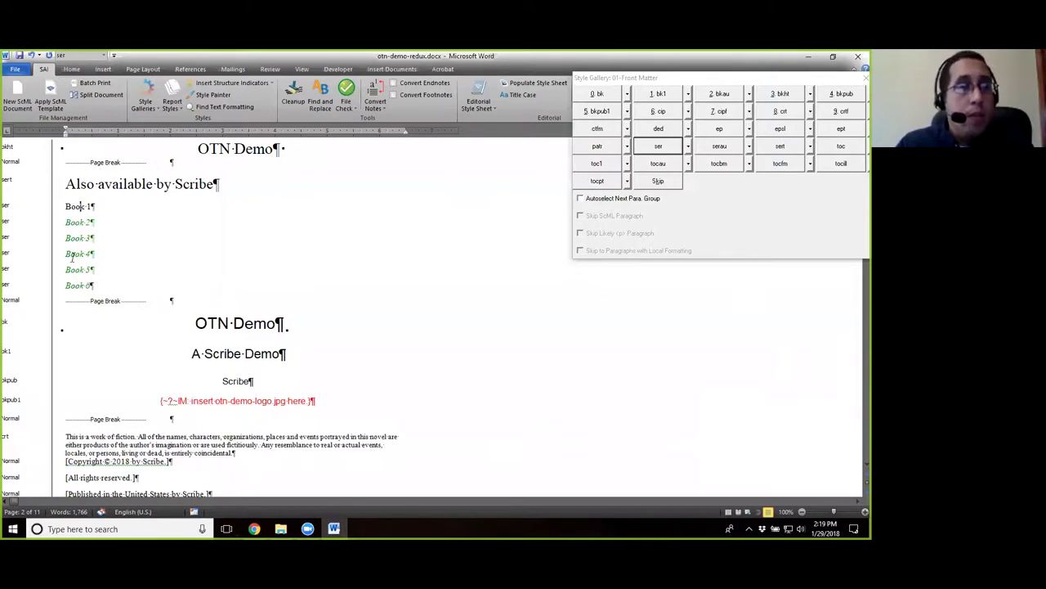
scroll(150, 267, "down", 1)
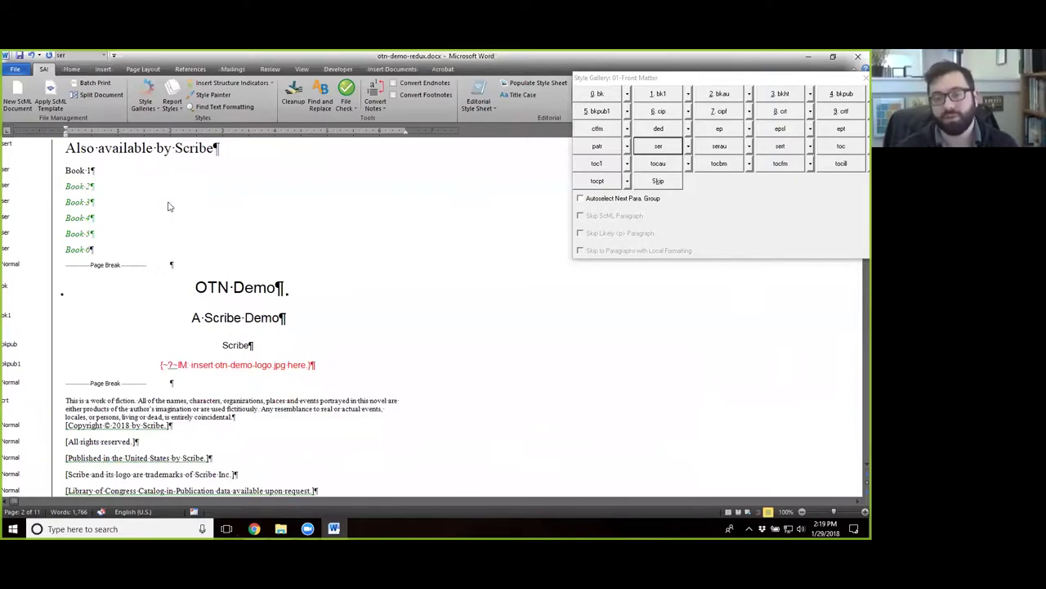
scroll(168, 206, "up", 1)
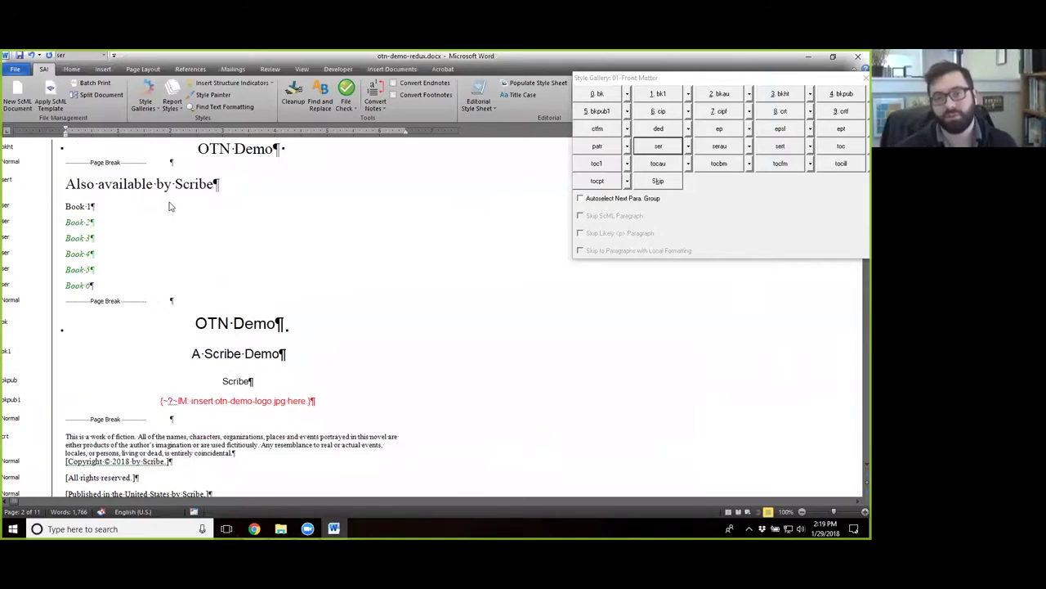
left_click(92, 222)
left_click_drag(91, 237, 93, 255)
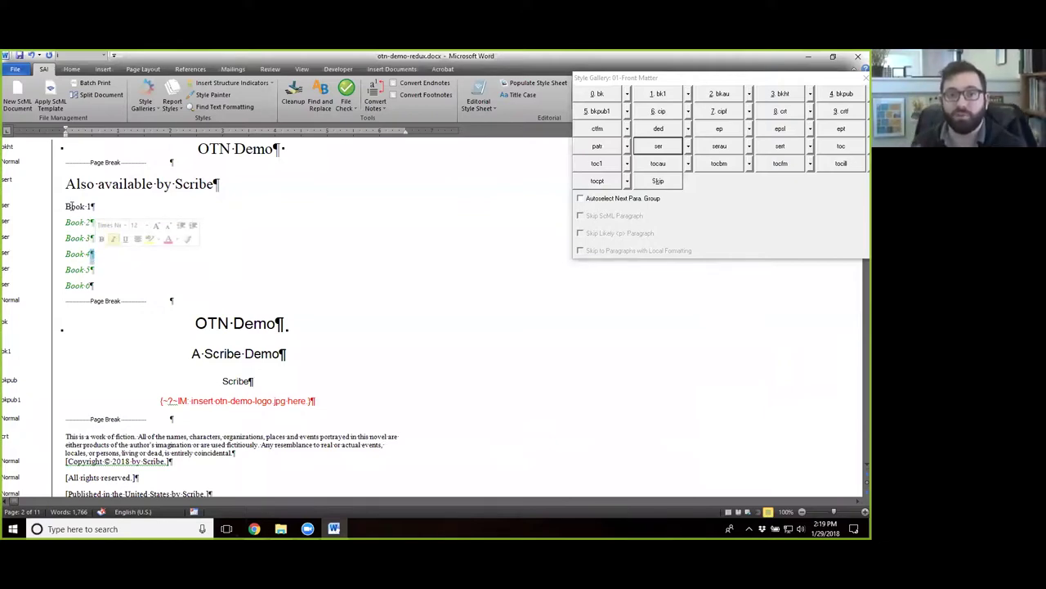
left_click(68, 206)
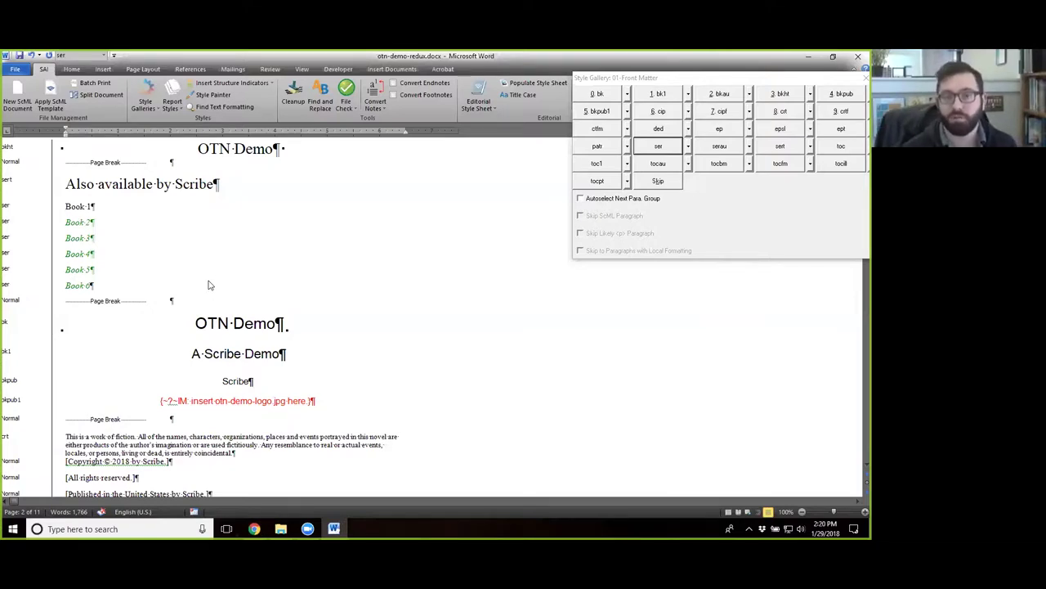
left_click(100, 206)
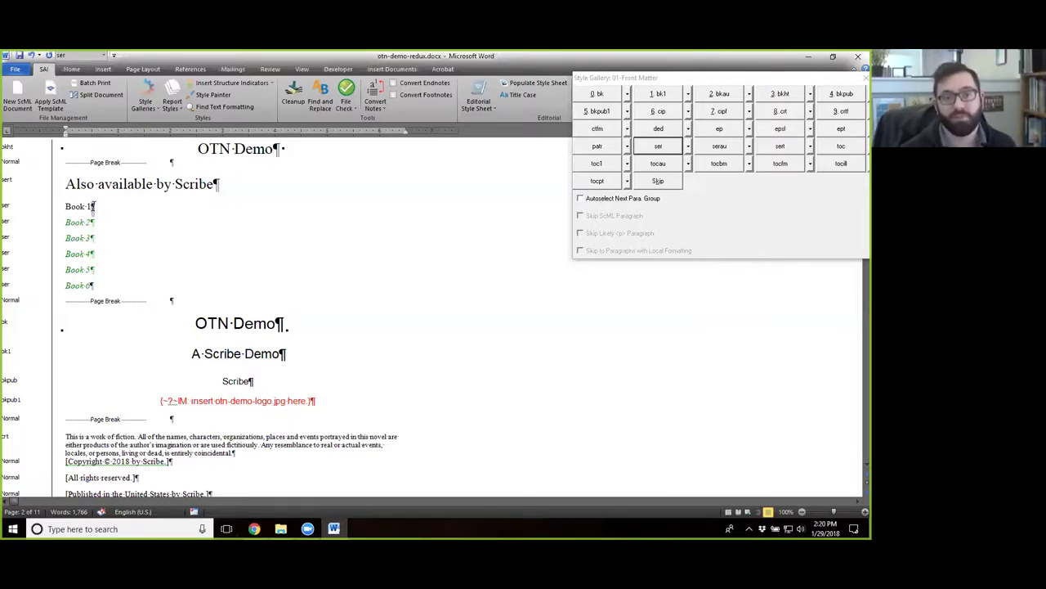
key("shift+Return")
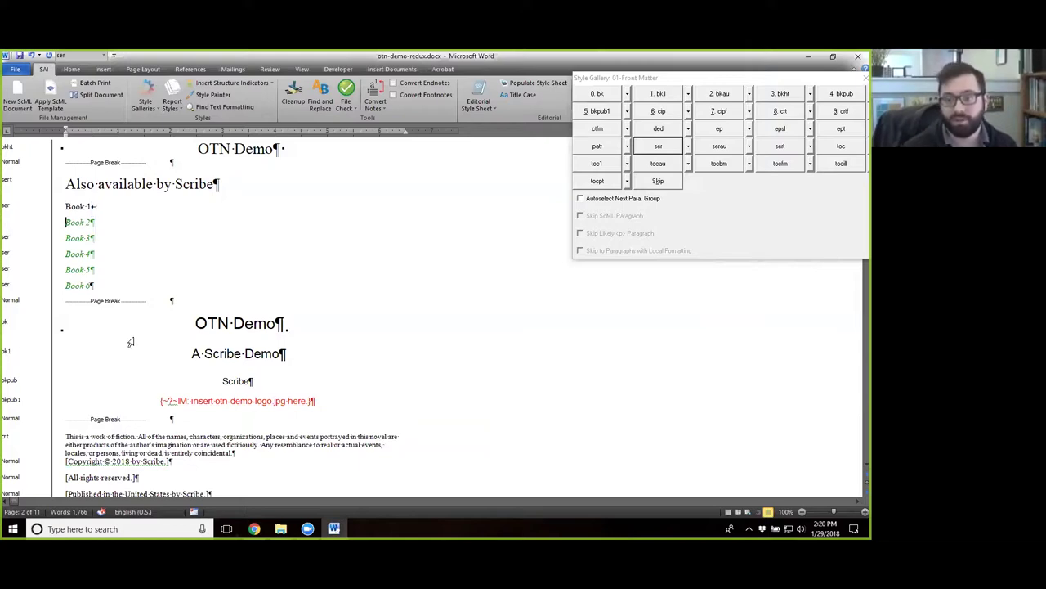
key("ctrl+z")
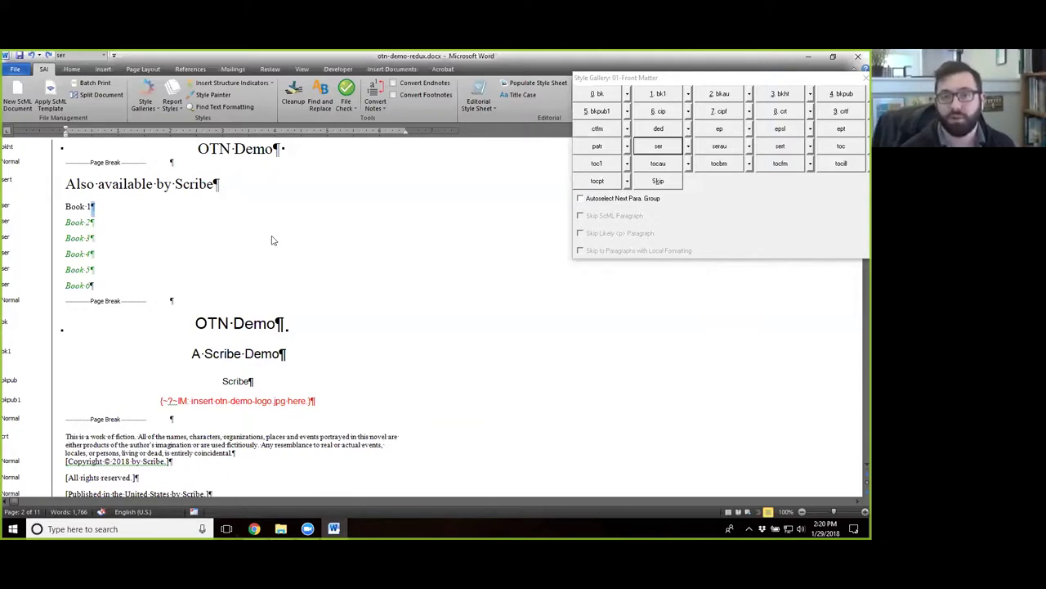
scroll(273, 241, "down", 2)
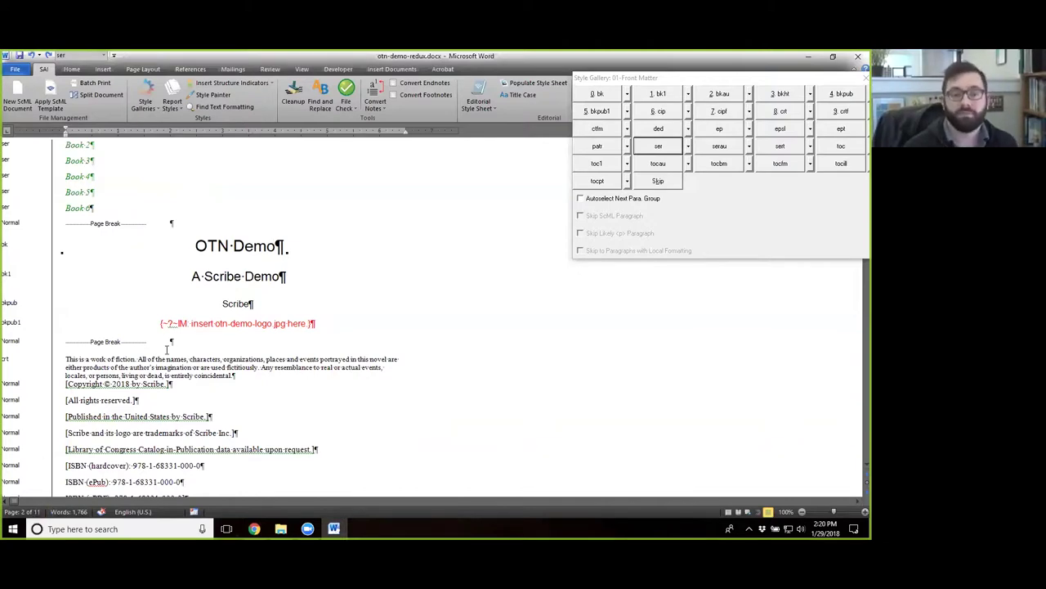
Step: Remove the square brackets around the copyright line and All rights reserved
scroll(165, 349, "down", 2)
scroll(168, 293, "down", 1)
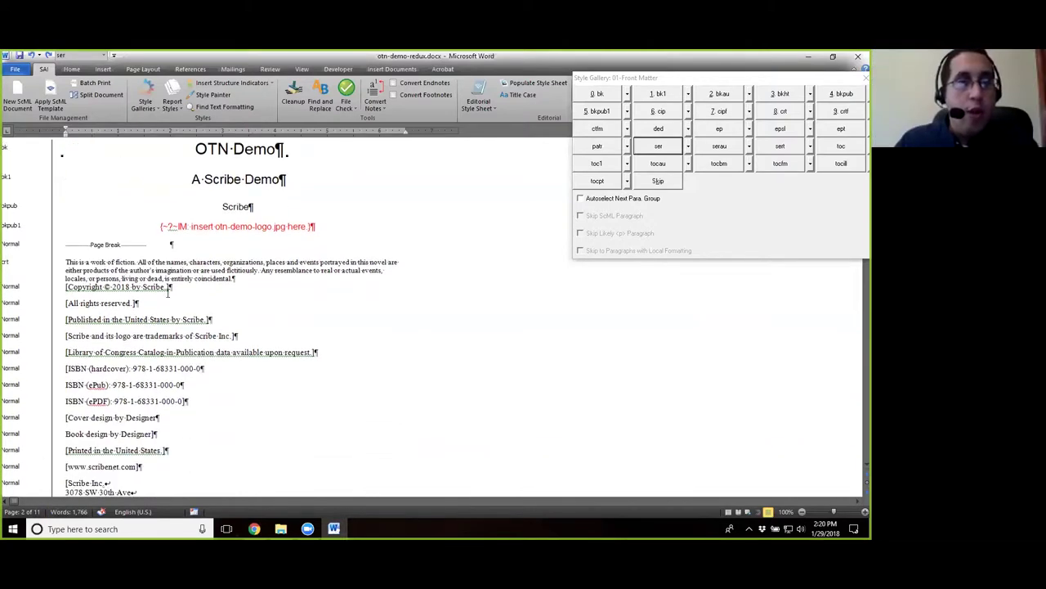
left_click(69, 290)
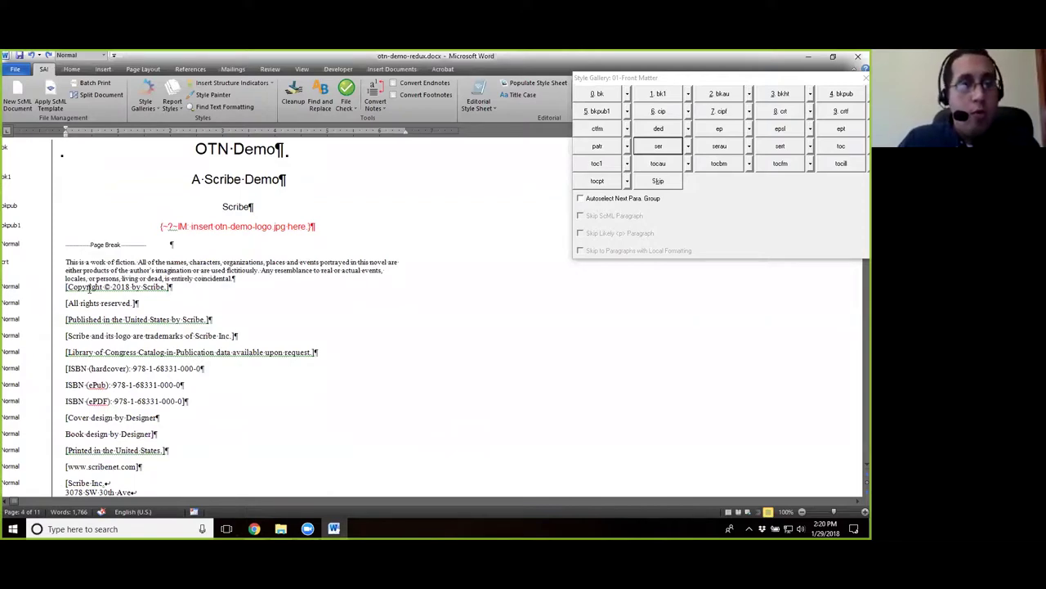
key("Delete")
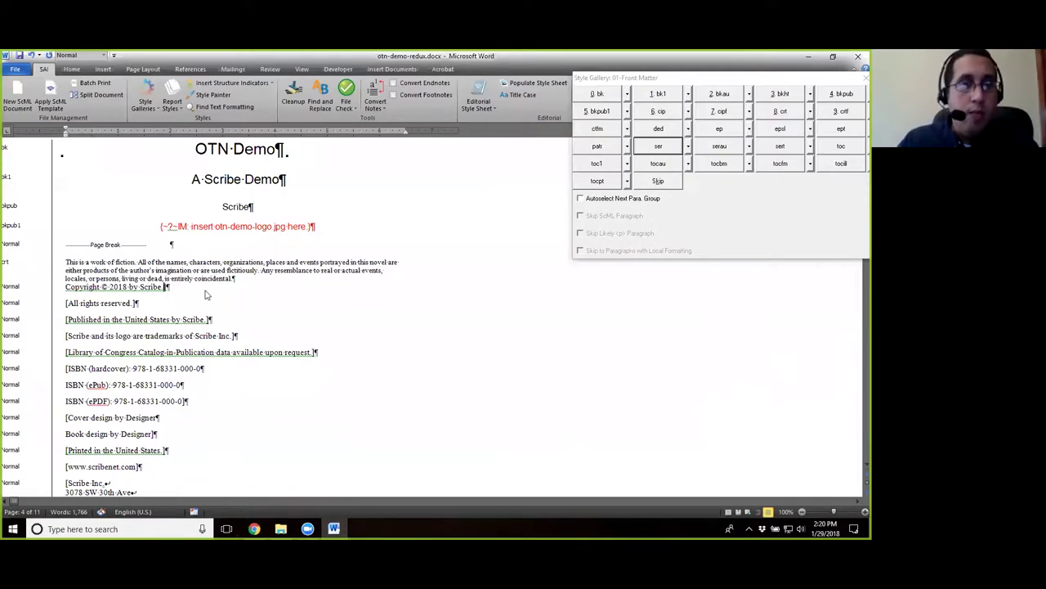
key("End")
key("BackSpace")
key("Right")
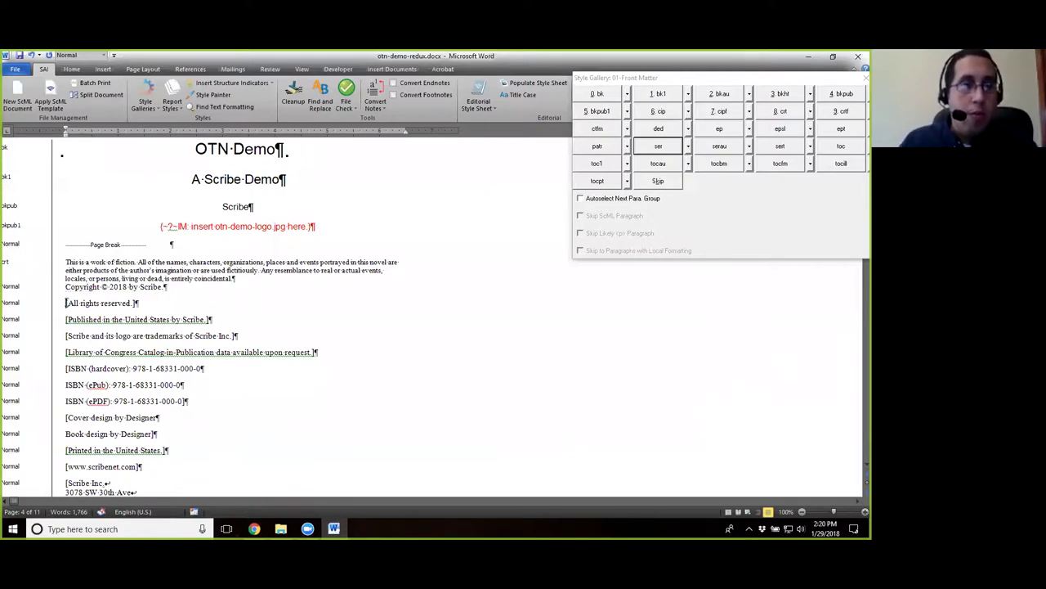
key("Delete")
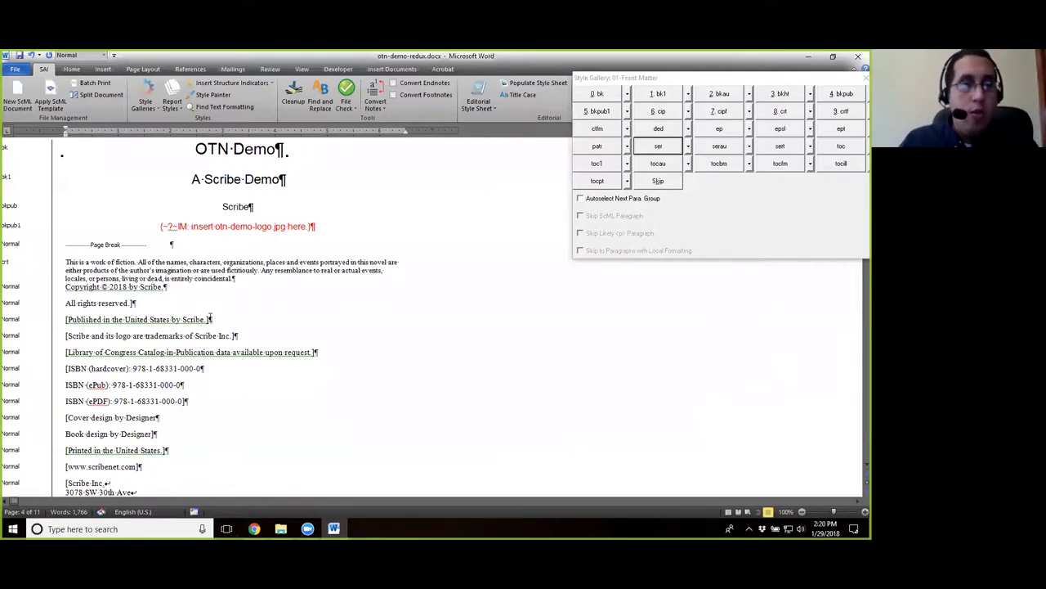
left_click(151, 303)
key("BackSpace")
Step: Strip brackets from the Published, Scribe Inc. trademark and Library of Congress lines
left_click(67, 319)
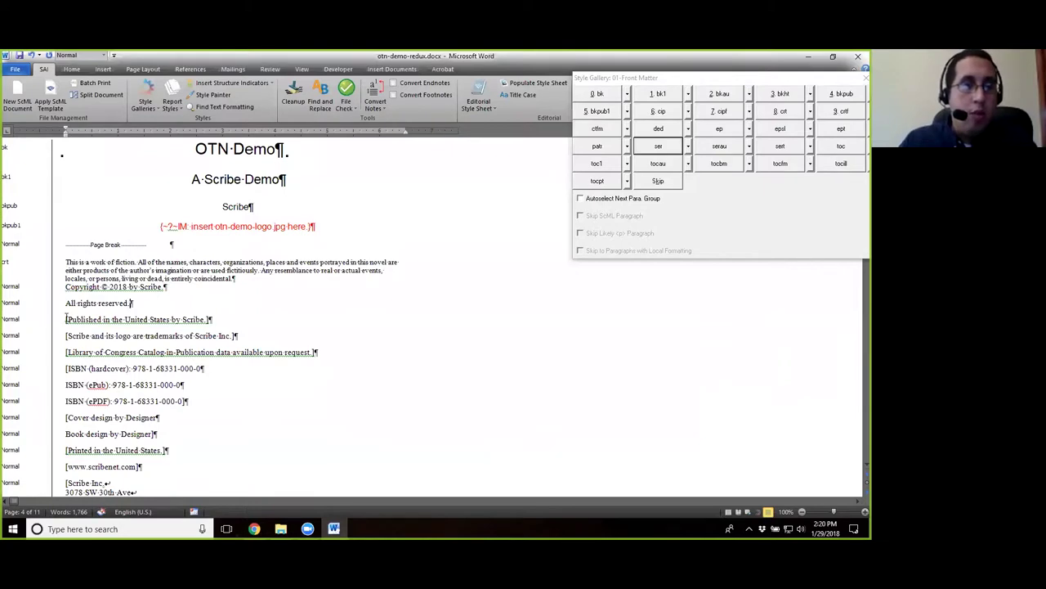
key("BackSpace")
key("ctrl+z")
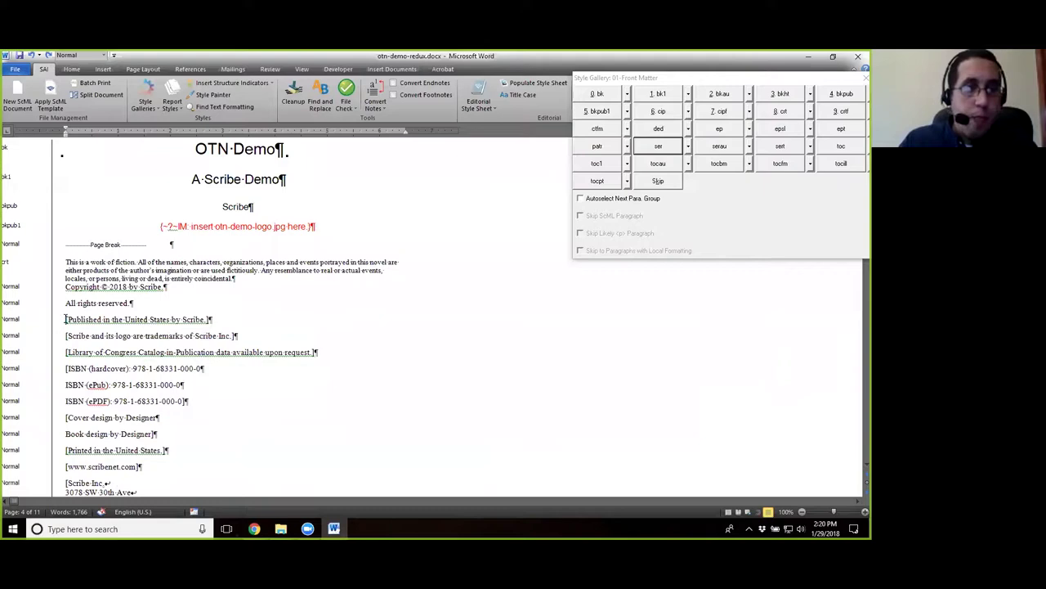
key("Delete")
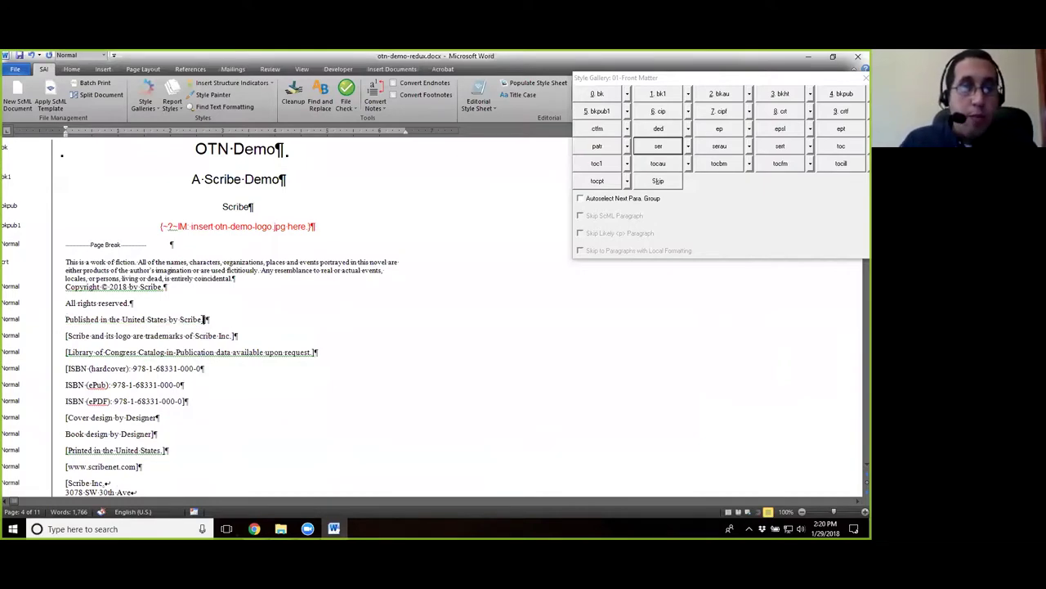
left_click(66, 336)
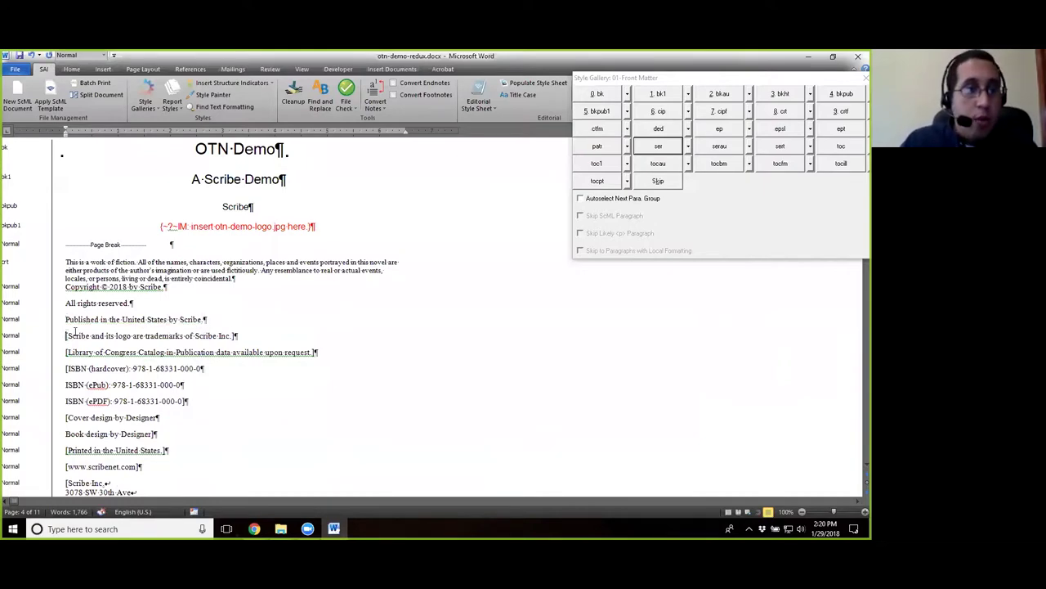
key("Delete")
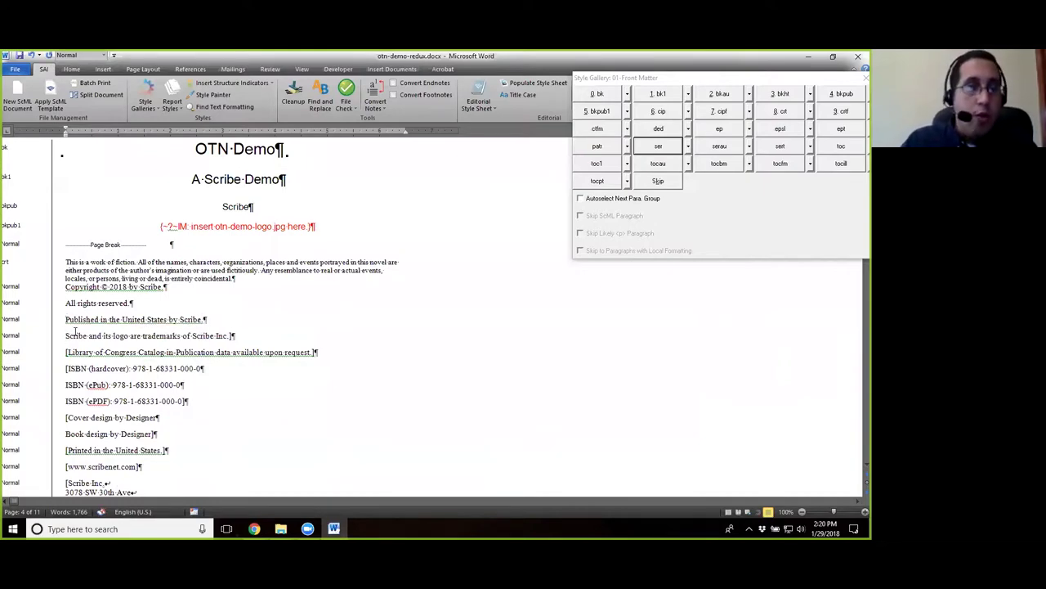
left_click(238, 333)
key("BackSpace")
scroll(238, 334, "down", 2)
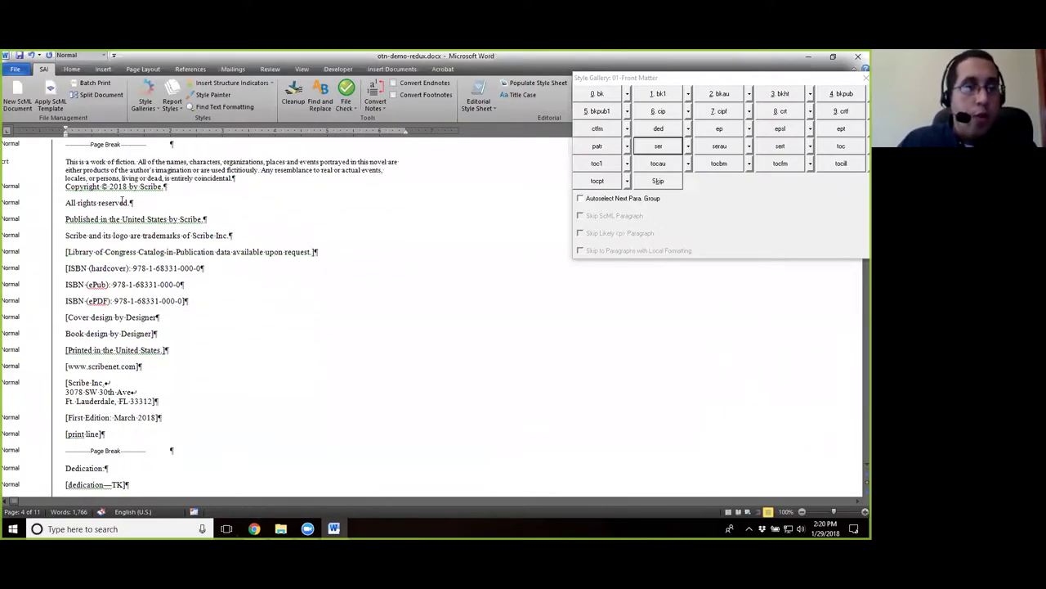
left_click(65, 251)
key("Delete")
key("End")
key("BackSpace")
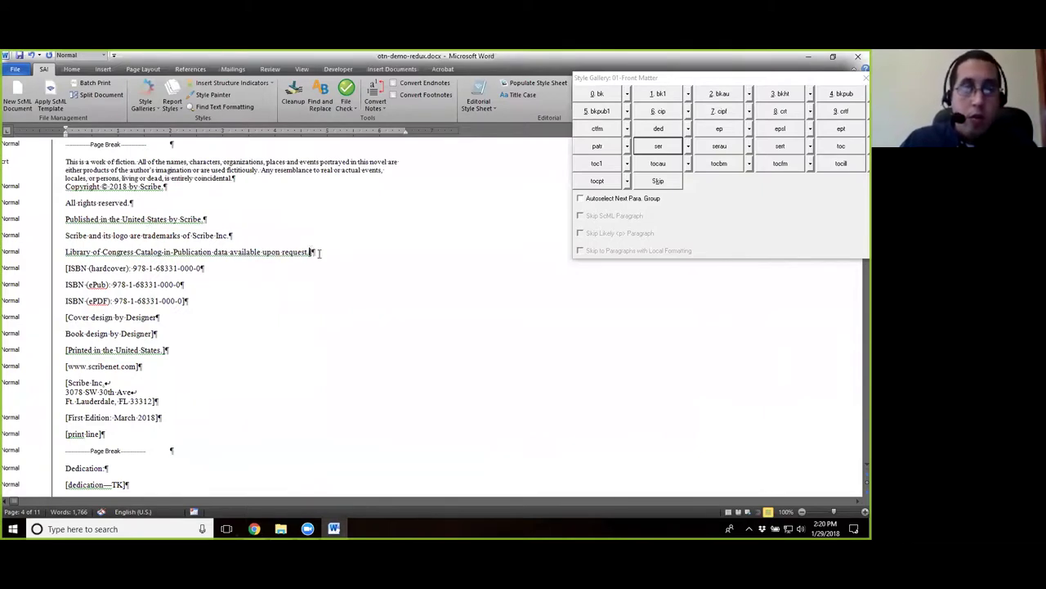
Step: Remove brackets from both ISBN lines, the design credits and Printed in the United States
left_click(66, 268)
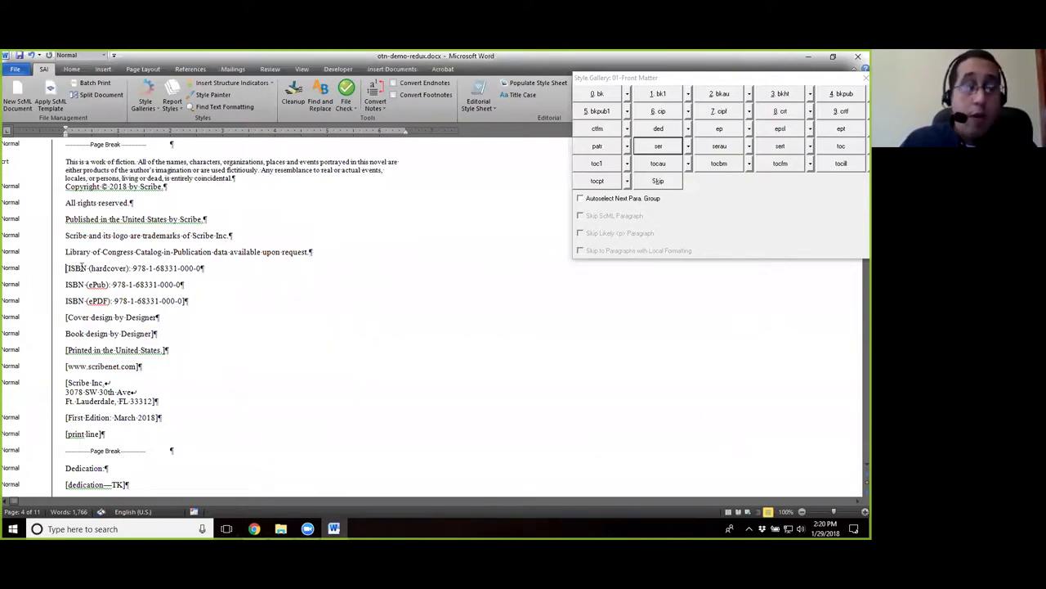
key("Delete")
key("End")
key("BackSpace")
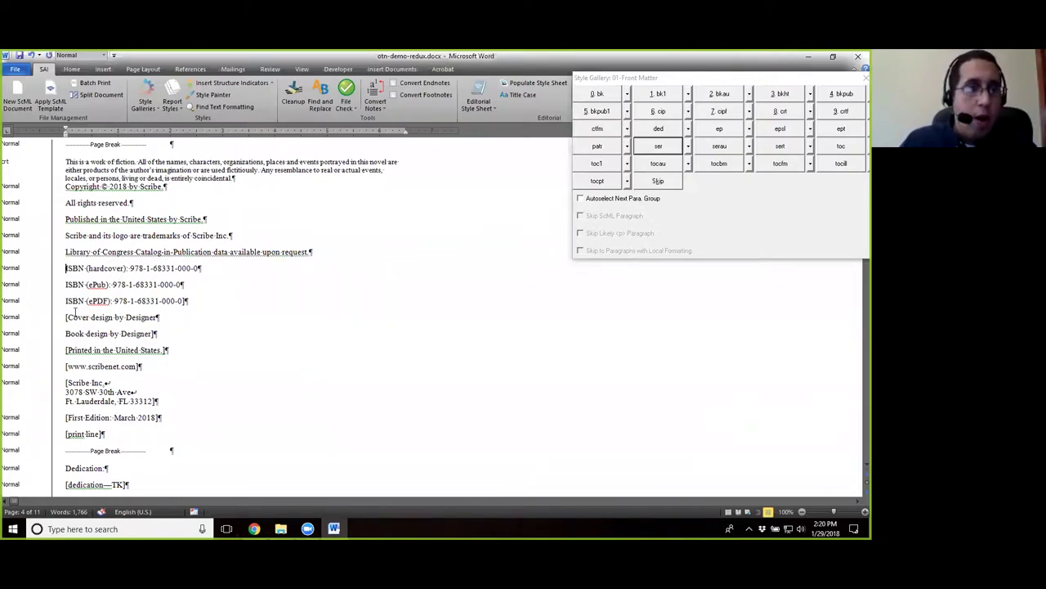
left_click(202, 302)
key("BackSpace")
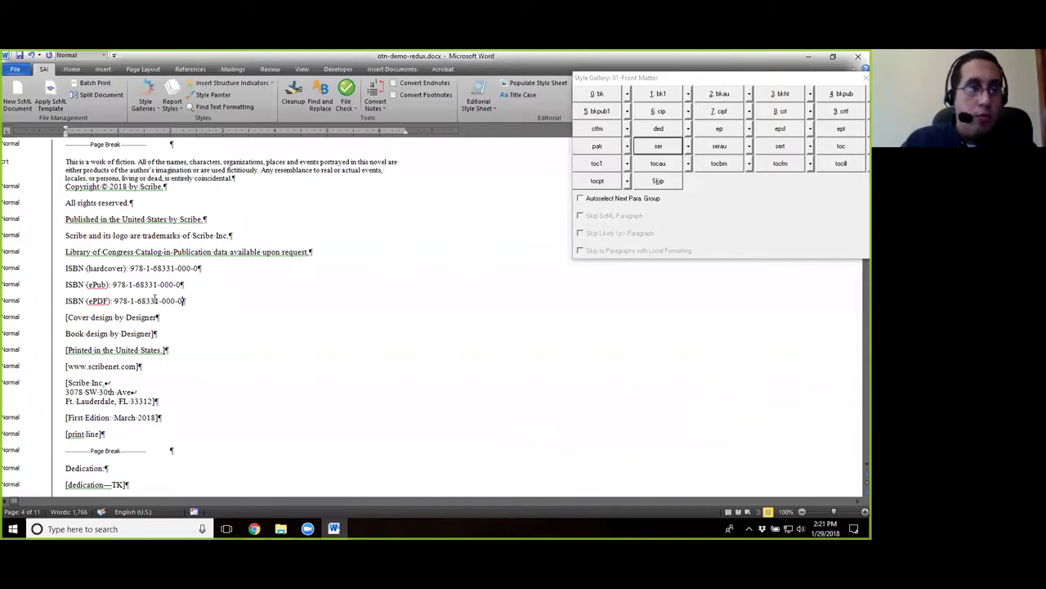
key("Delete")
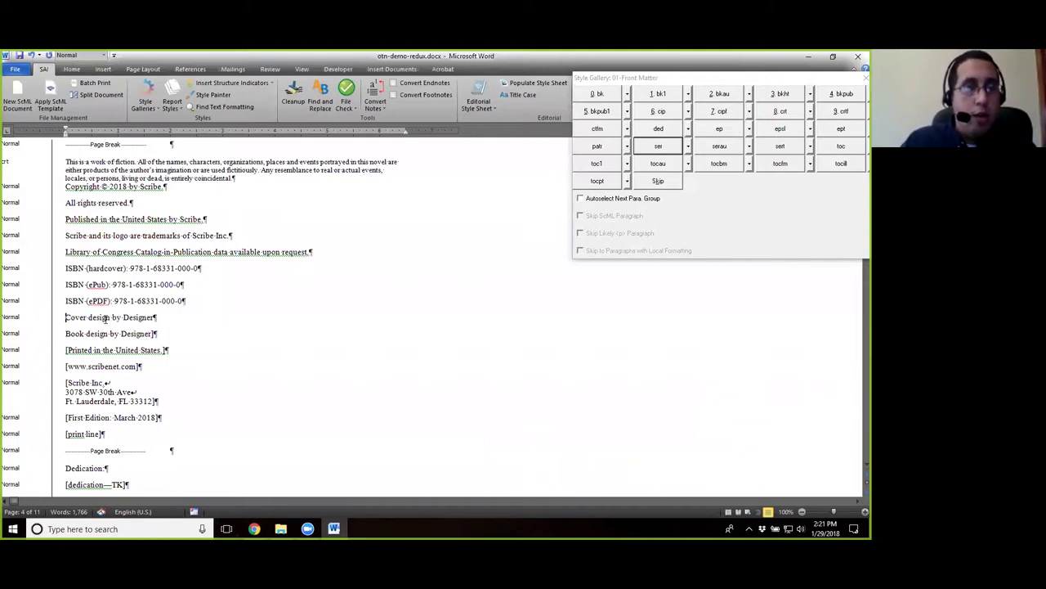
left_click(158, 334)
key("BackSpace")
left_click(66, 350)
key("Delete")
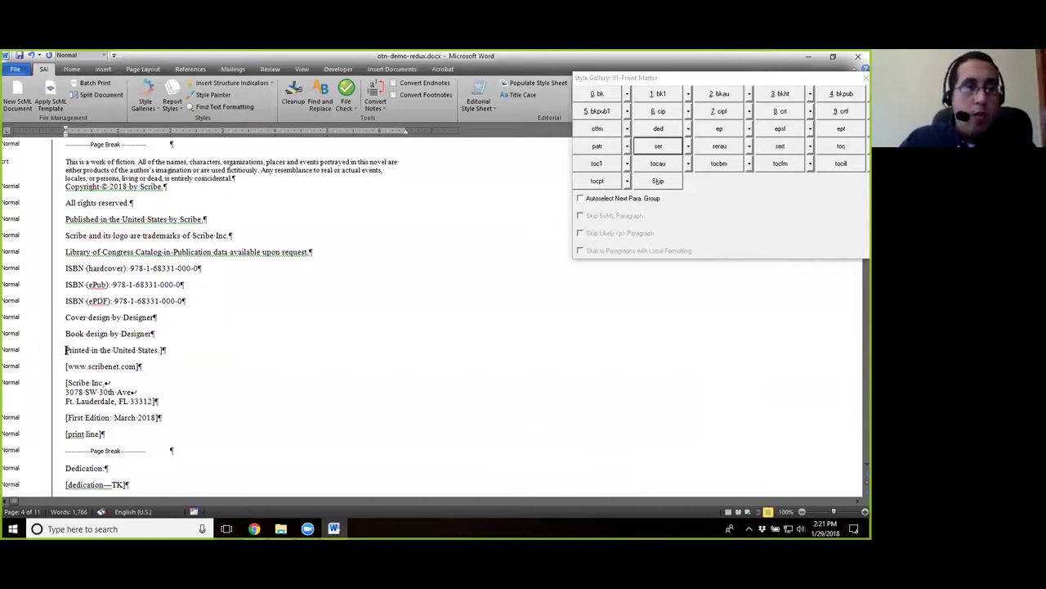
left_click(159, 350)
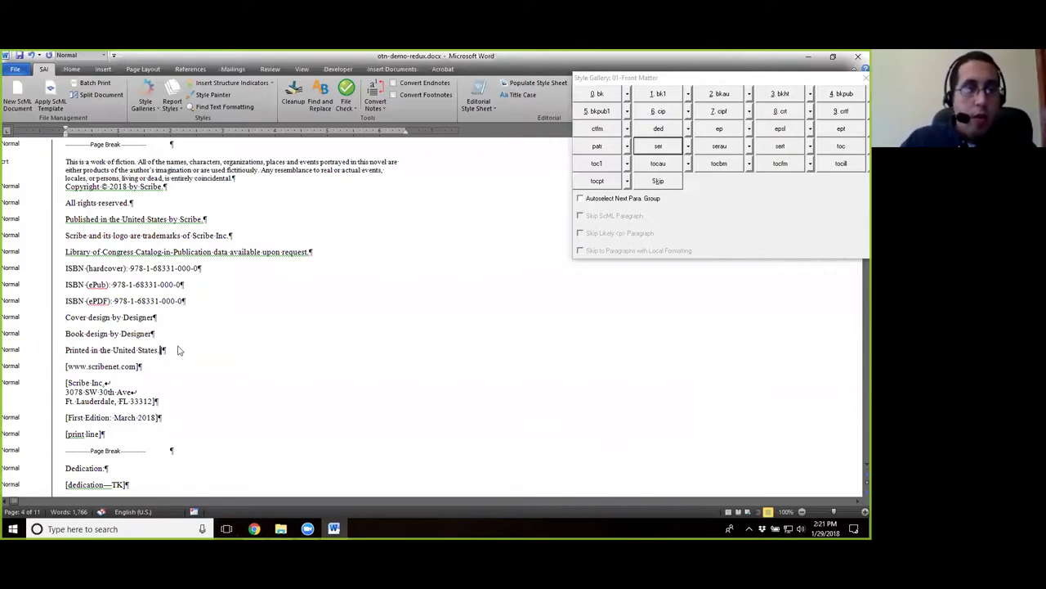
key("Delete")
Step: Unbracket the web address and Scribe Inc., splitting the address so Ft. Lauderdale, FL 33312 is separate
left_click(66, 366)
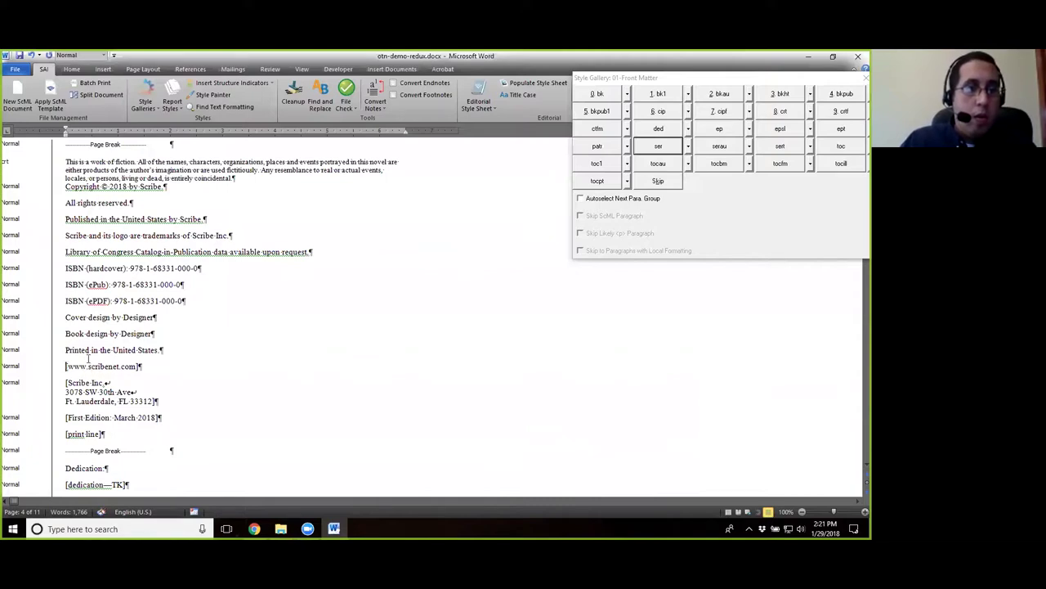
key("Delete")
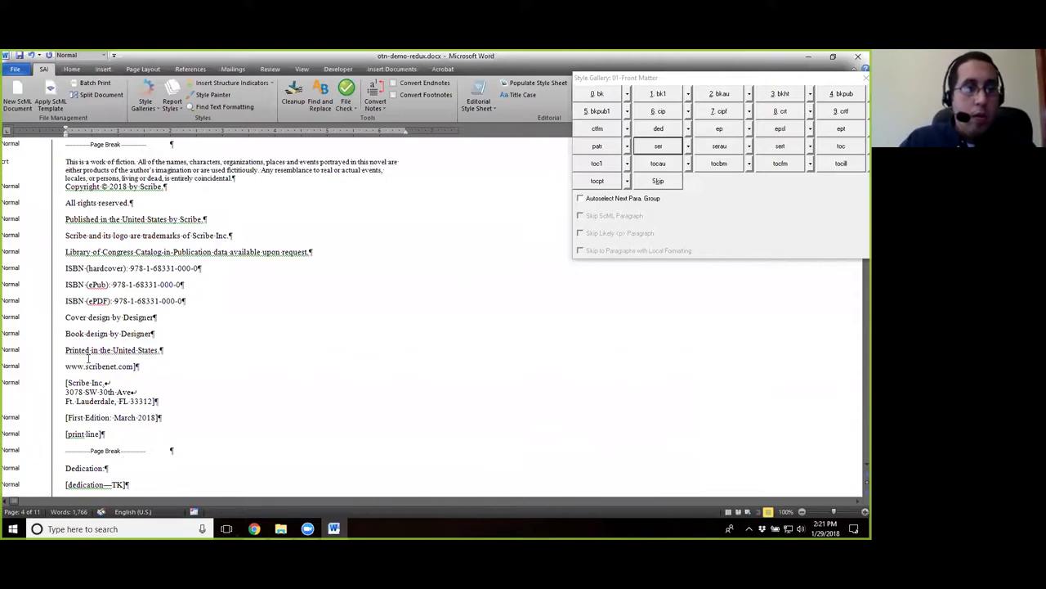
left_click(135, 367)
key("Delete")
left_click(65, 383)
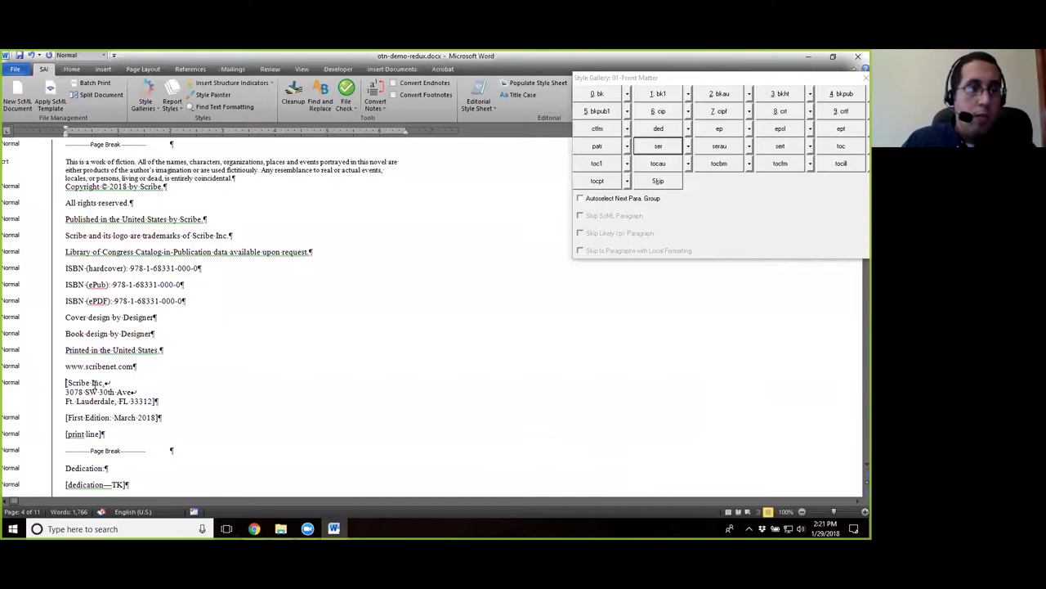
key("Delete")
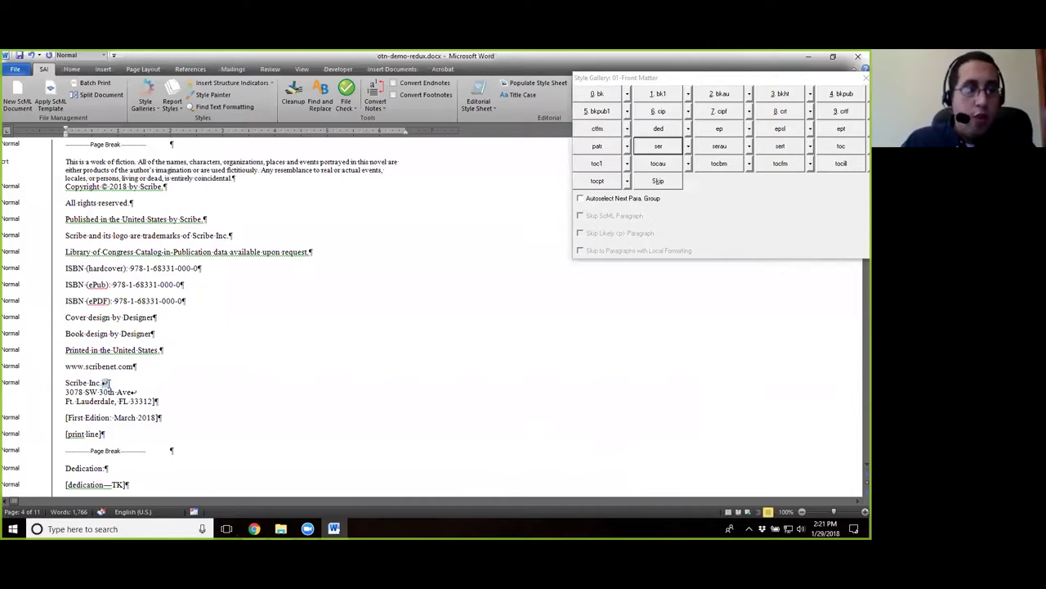
key("Return")
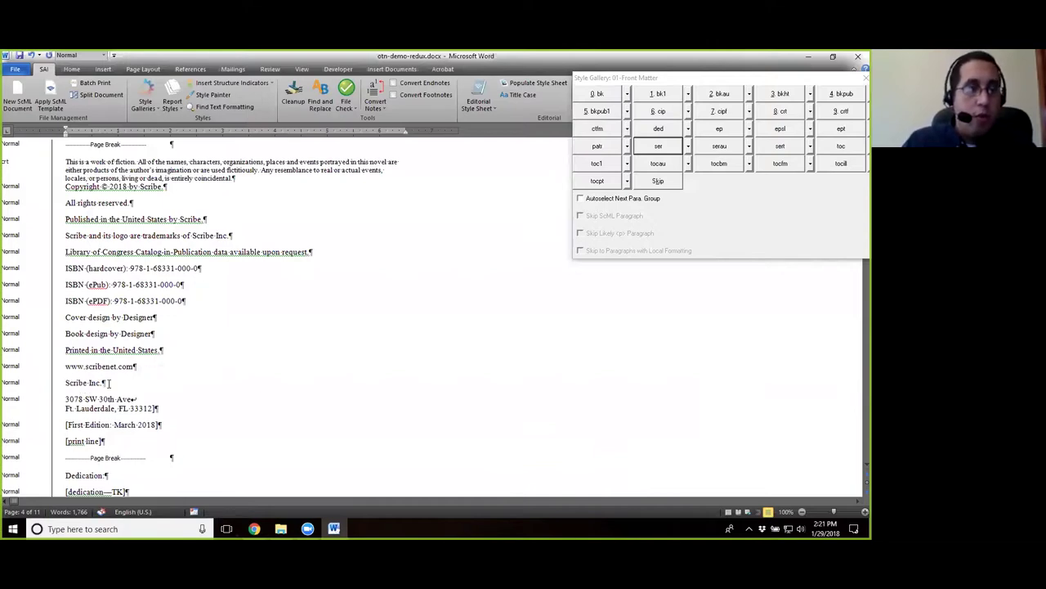
left_click_drag(141, 399, 129, 399)
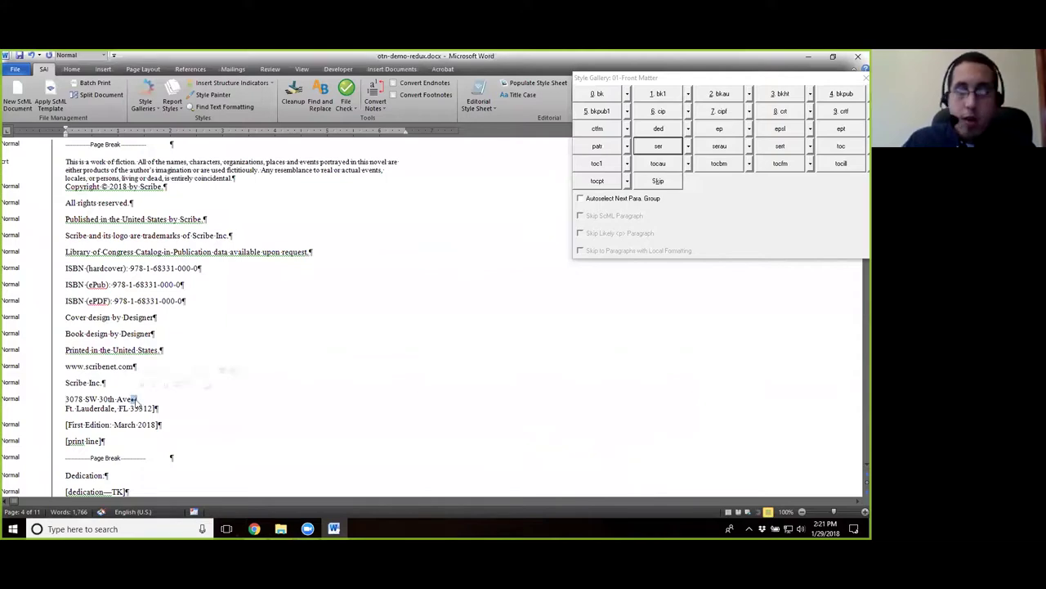
key("Return")
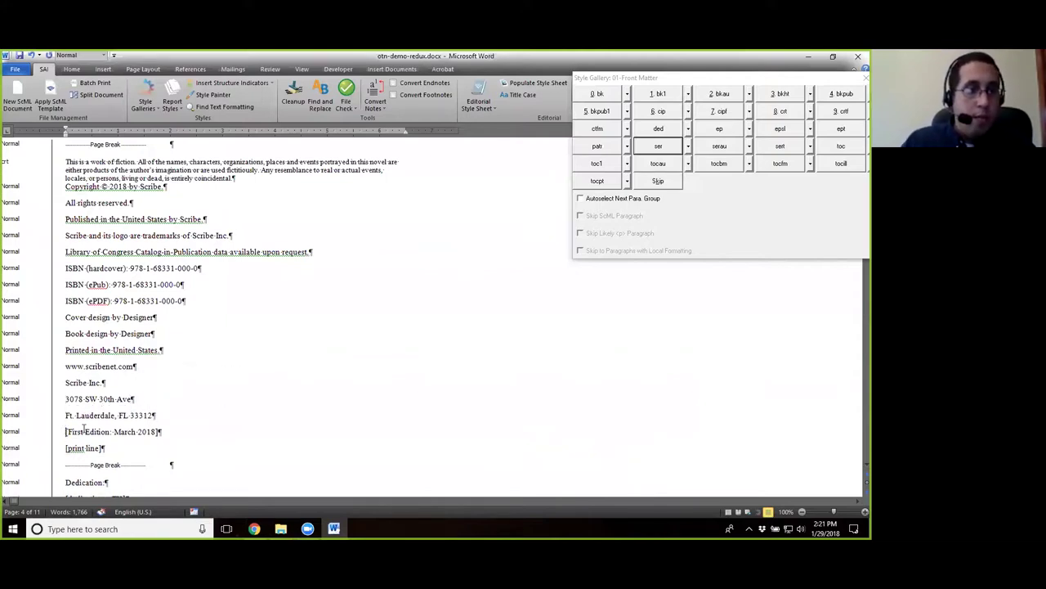
Step: Remove the brackets around First Edition March 2018 and print line
key("Delete")
left_click(157, 432)
key("BackSpace")
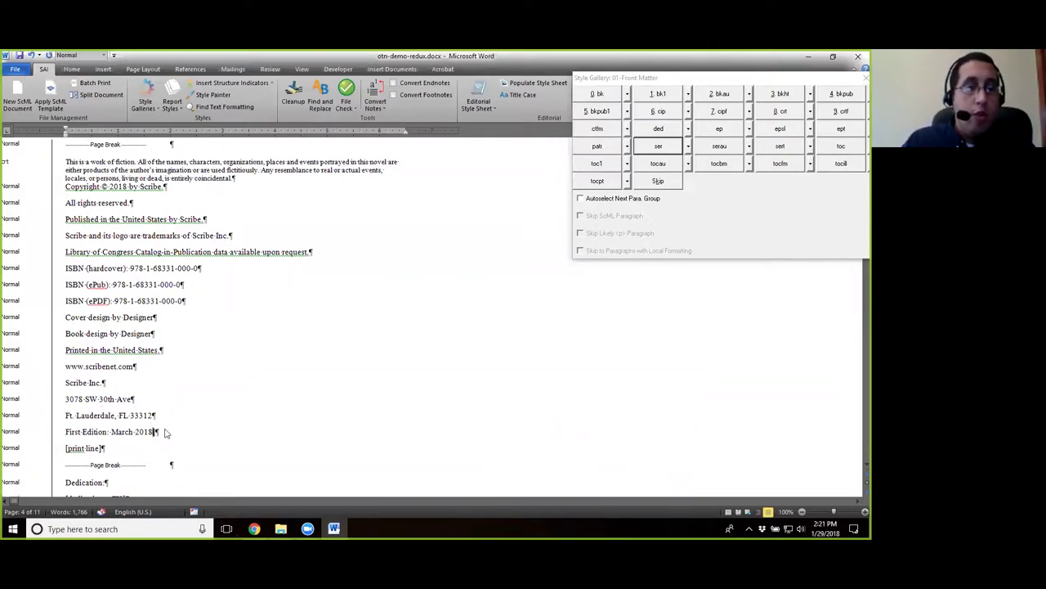
left_click(67, 448)
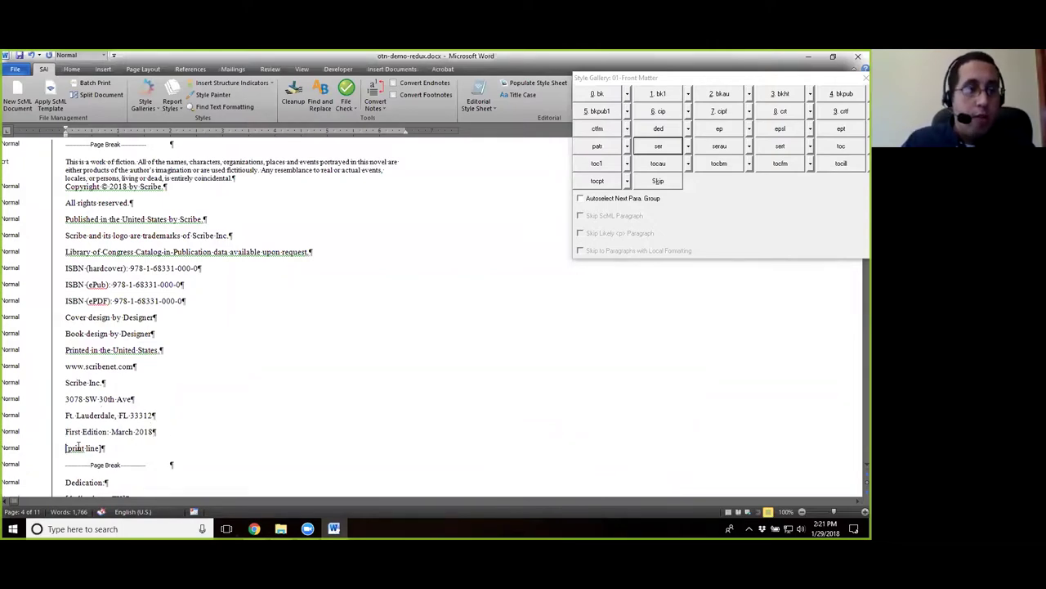
key("Delete")
left_click(109, 448)
key("BackSpace")
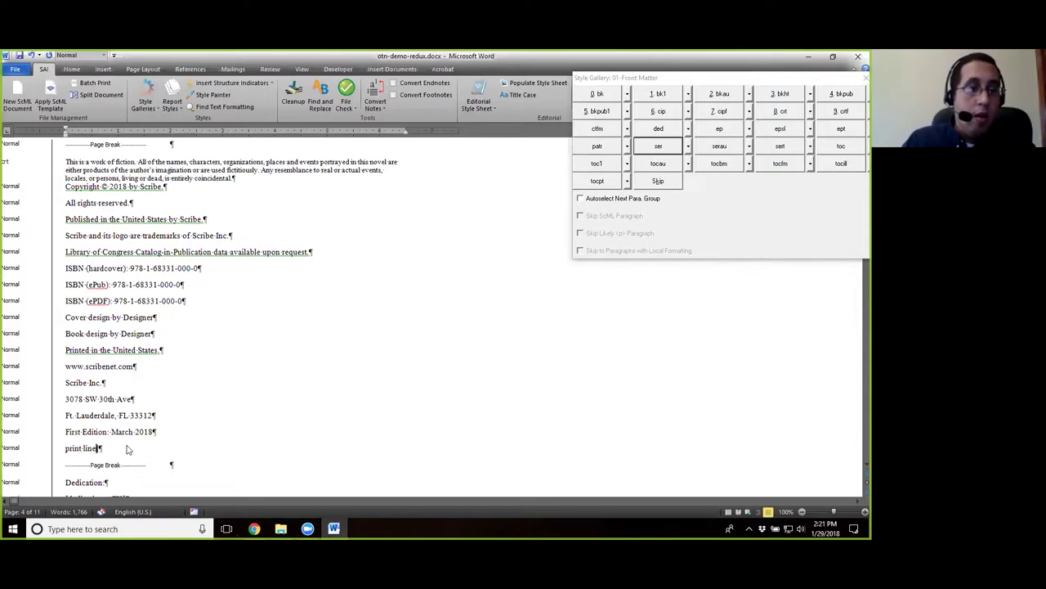
scroll(211, 426, "down", 2)
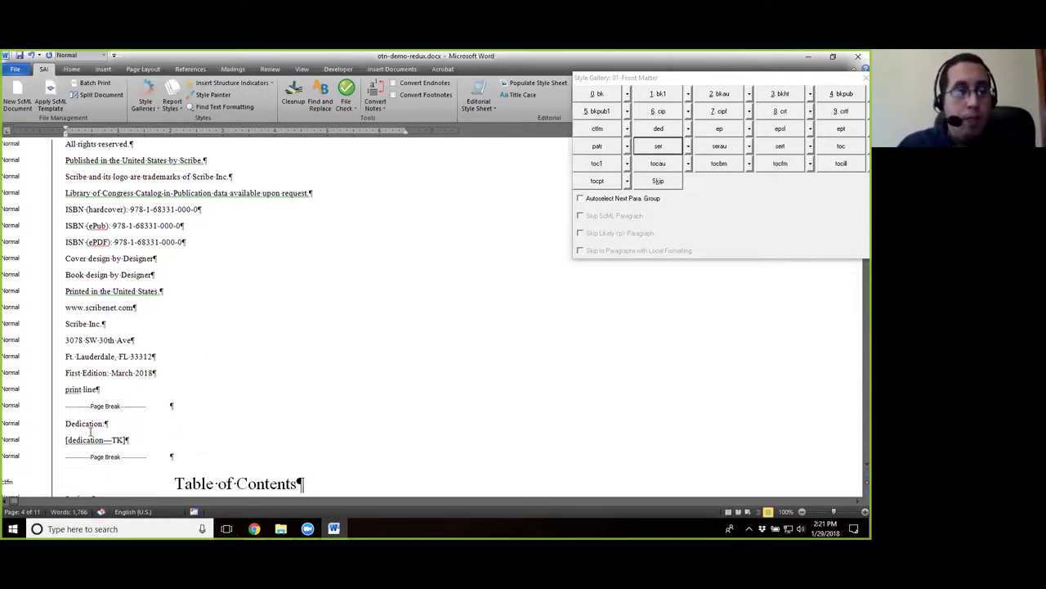
Step: Delete the brackets around the dedication—TK placeholder
key("Delete")
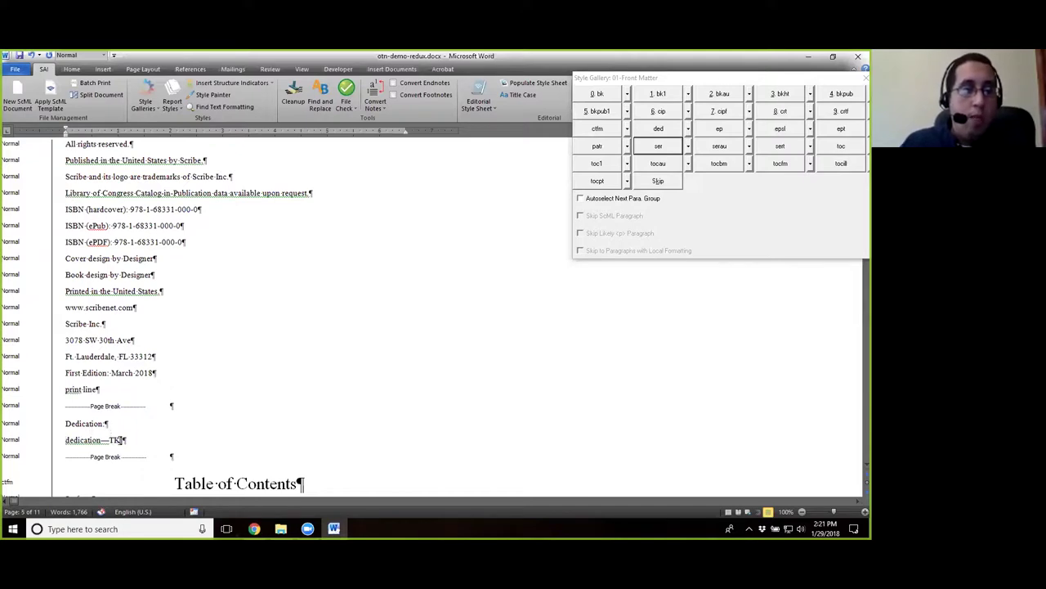
left_click(122, 440)
key("BackSpace")
Step: Try the crt style on the copyright paragraphs, then undo it back to Normal
scroll(227, 394, "up", 4)
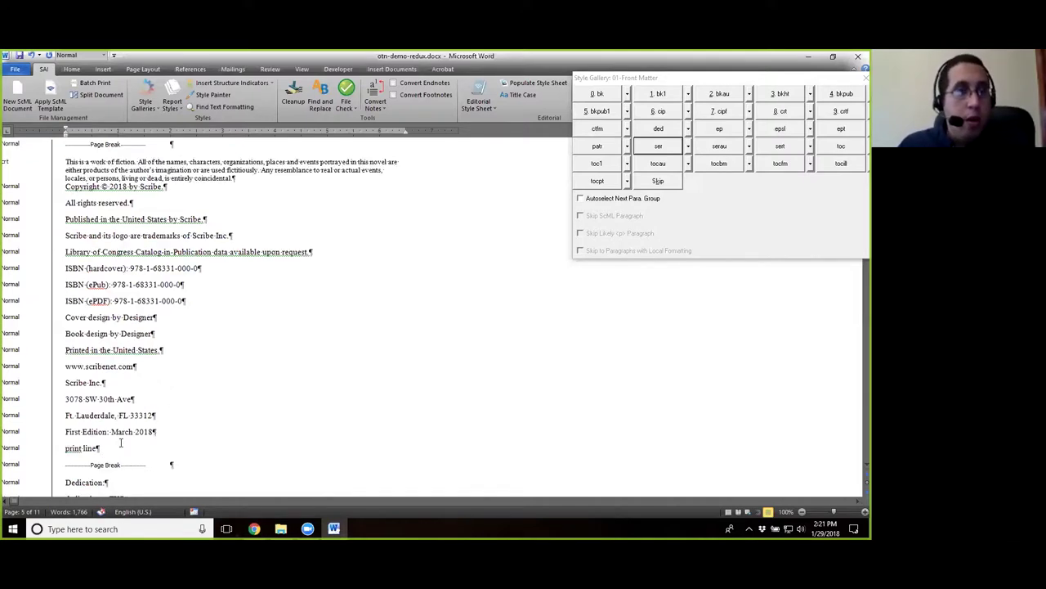
scroll(226, 394, "down", 2)
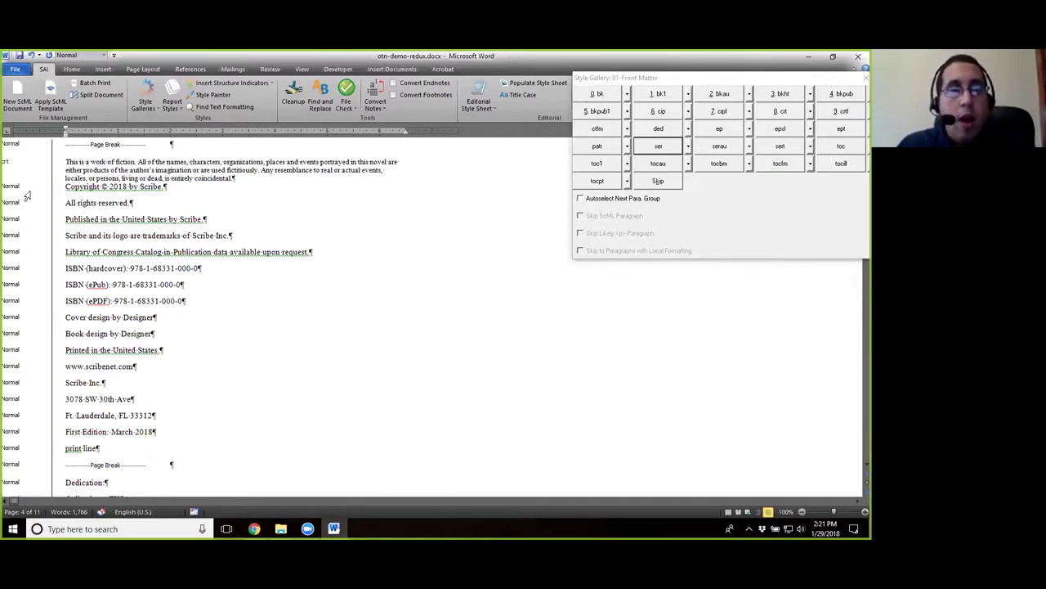
left_click(790, 115)
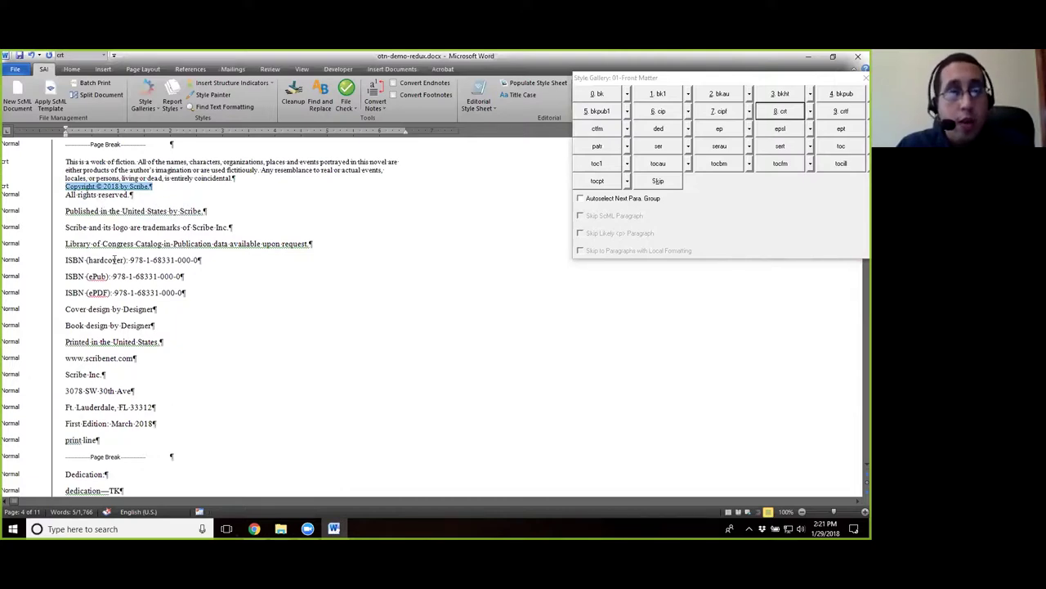
left_click_drag(64, 196, 100, 443)
left_click(782, 112)
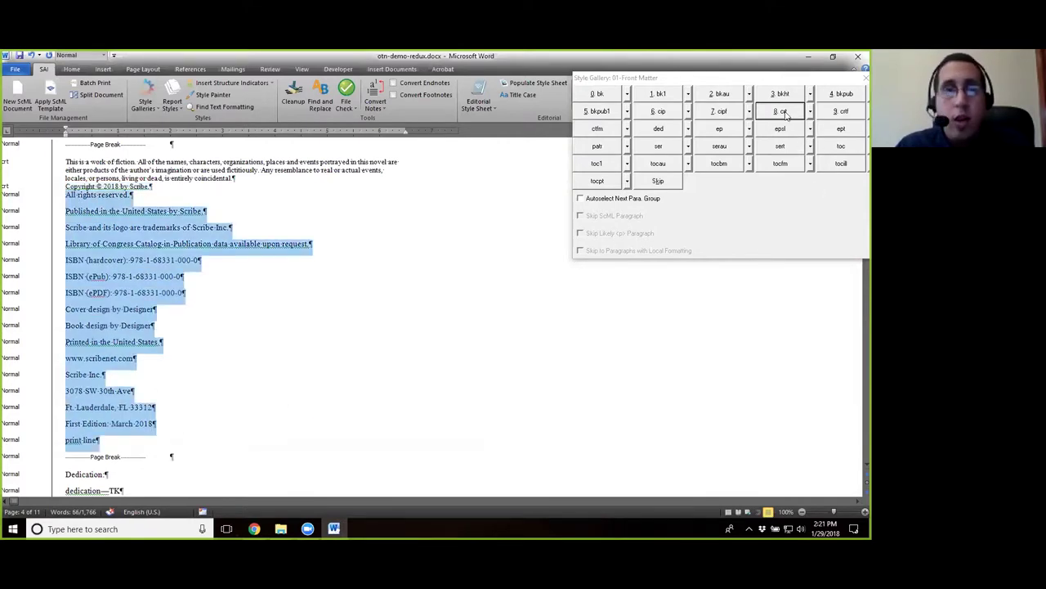
left_click(299, 305)
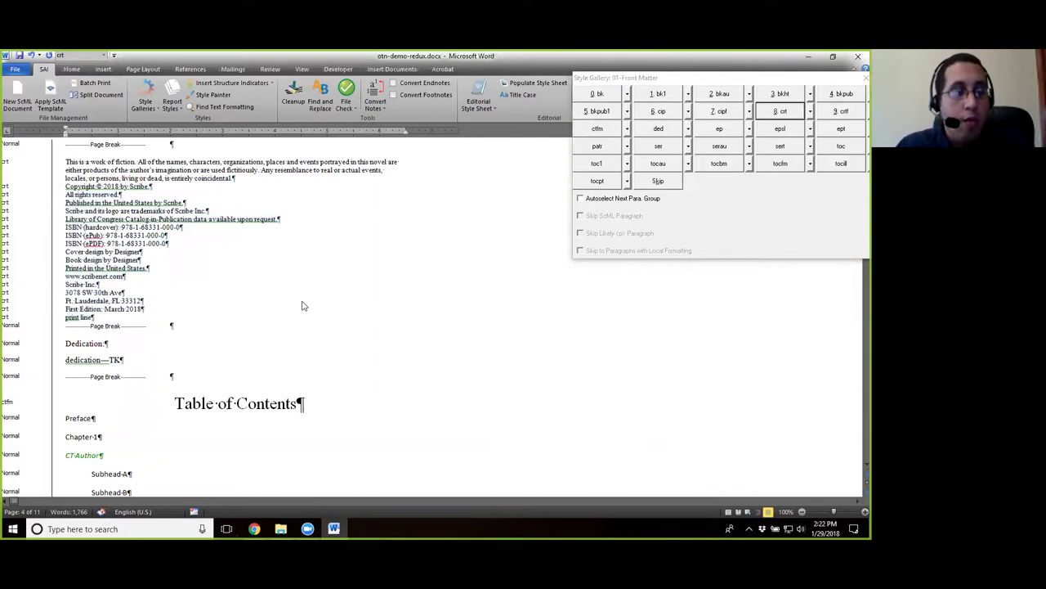
key("ctrl+z")
key("ctrl+z")
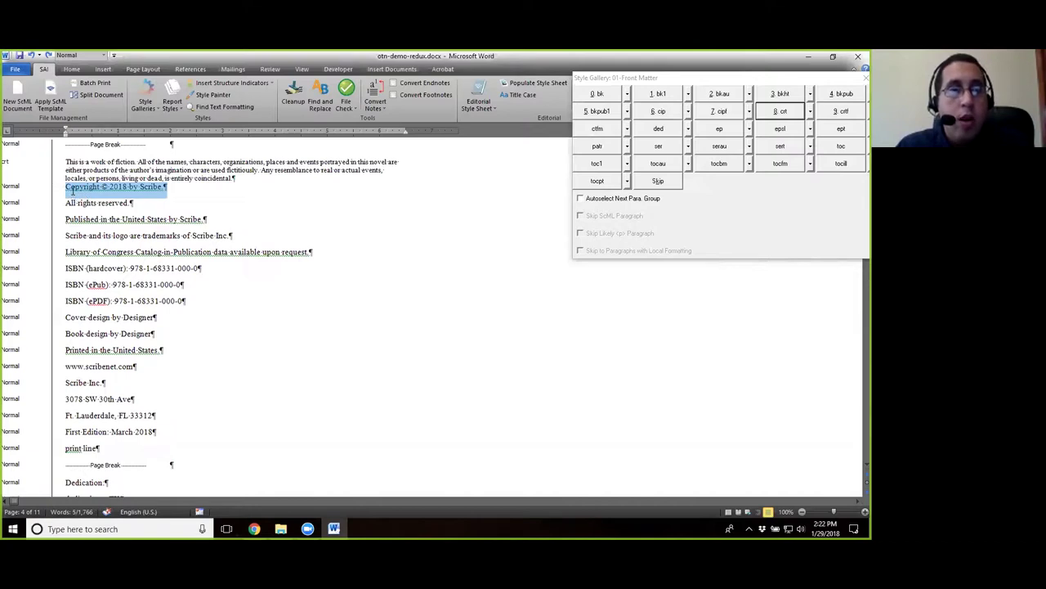
Step: Apply the 9 crtf style to the copyright-page paragraphs from Copyright © 2018 through print line
left_click(70, 190)
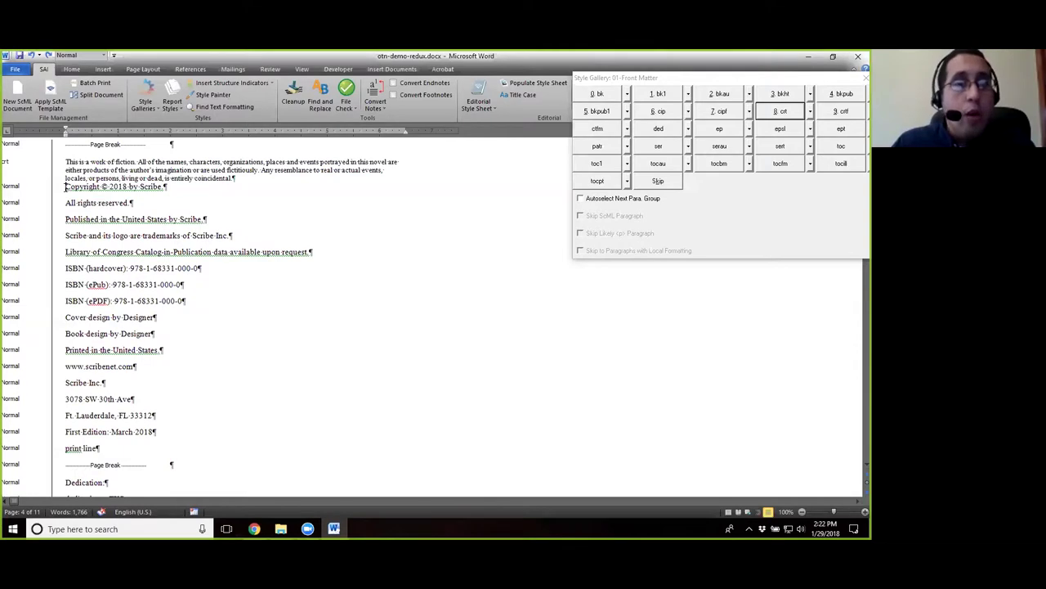
left_click_drag(66, 186, 187, 451)
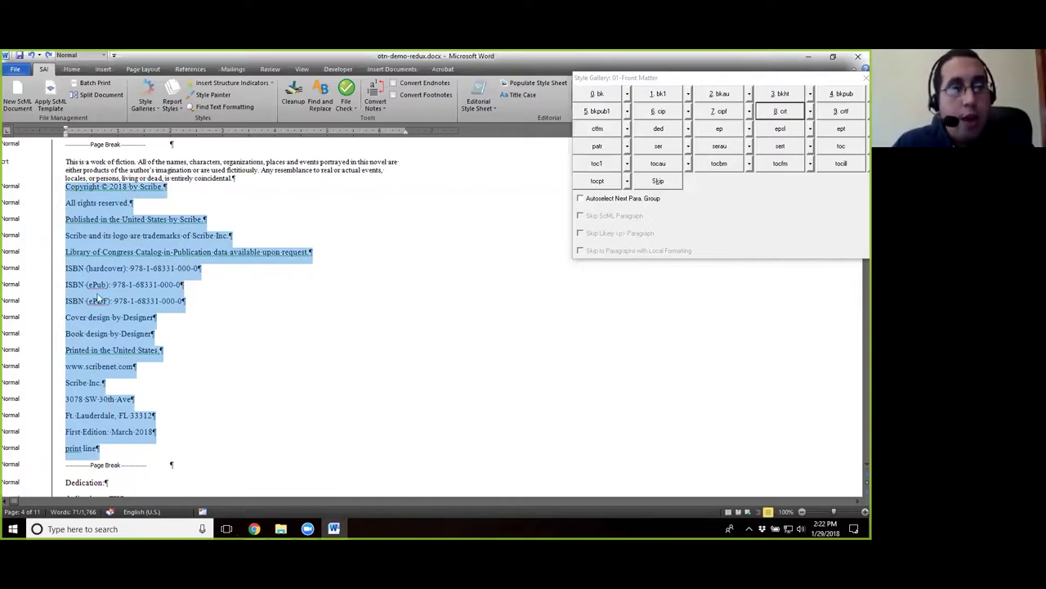
left_click(844, 115)
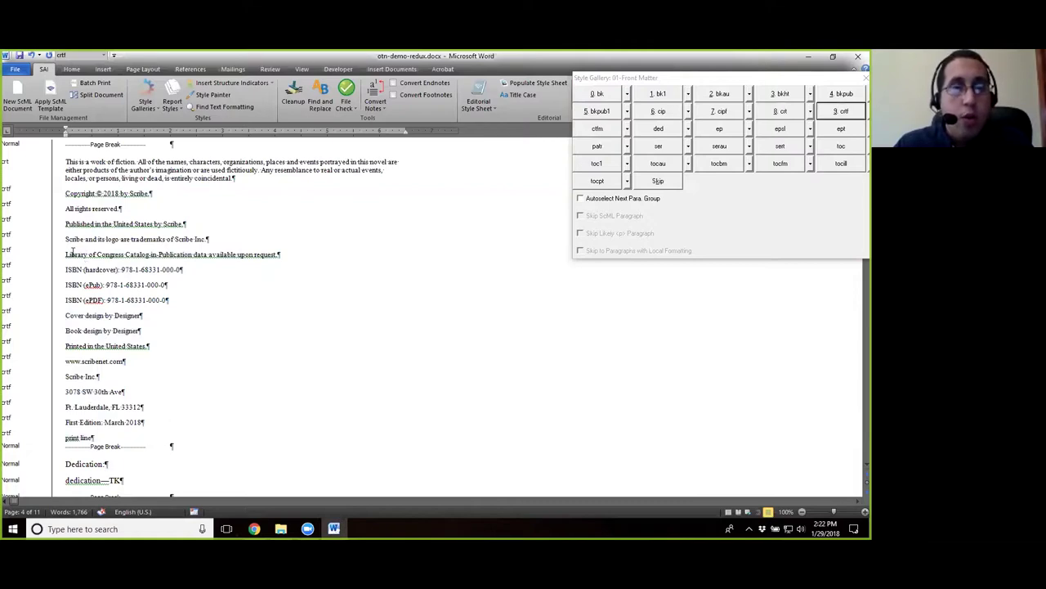
Step: Give the Library of Congress Cataloging-in-Publication line the cipf style
left_click_drag(66, 256, 288, 255)
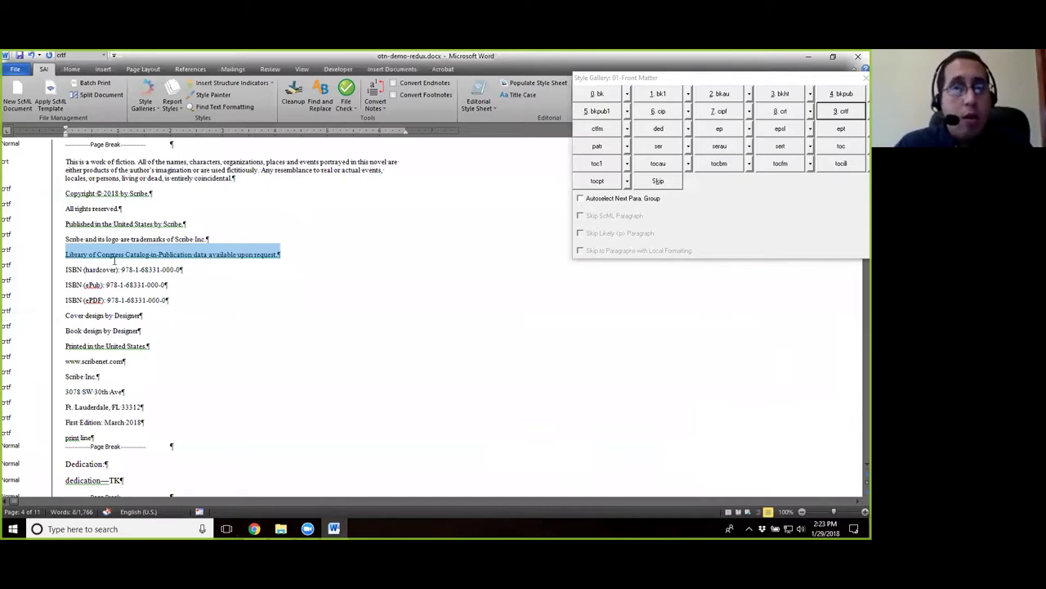
left_click(90, 257)
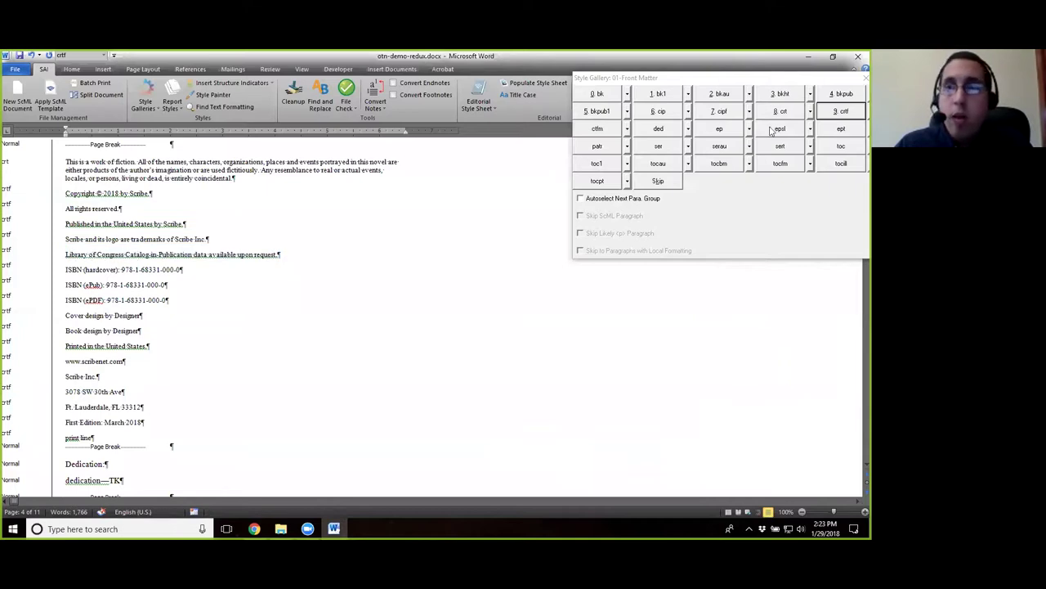
left_click(722, 112)
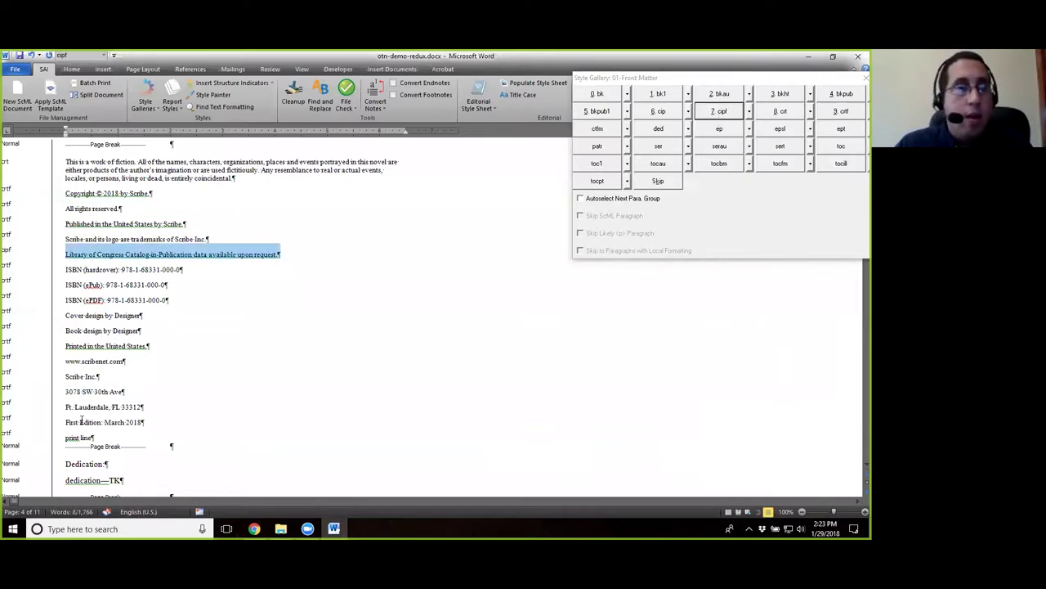
left_click(98, 255)
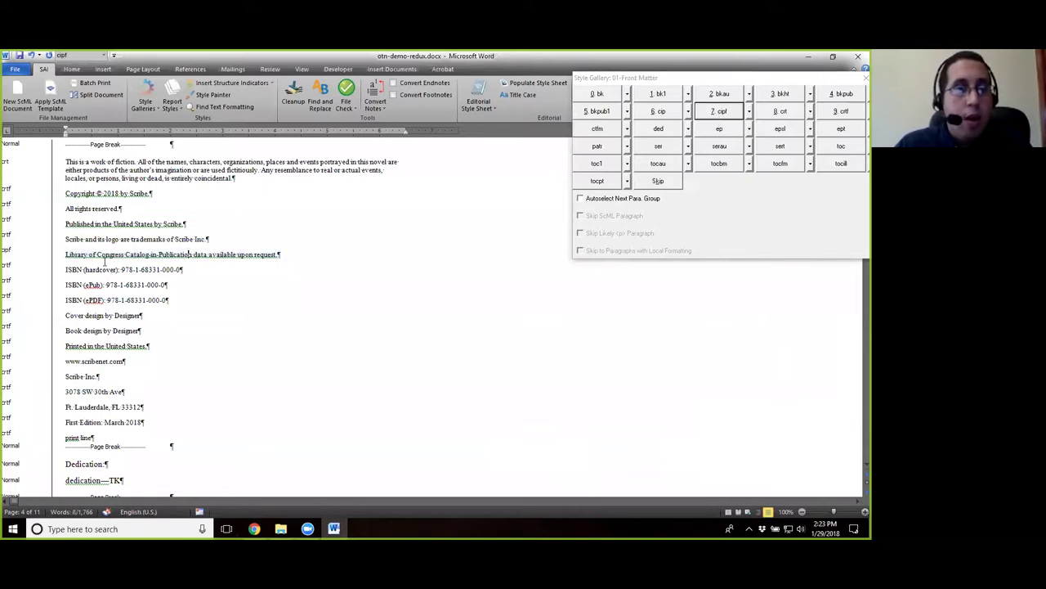
left_click(14, 255)
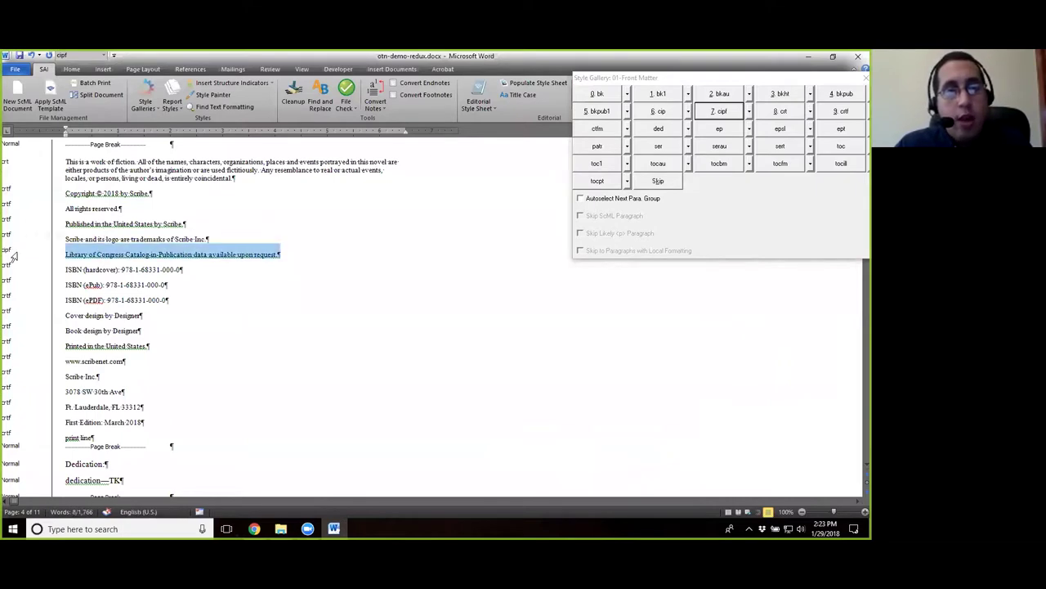
scroll(267, 325, "down", 1)
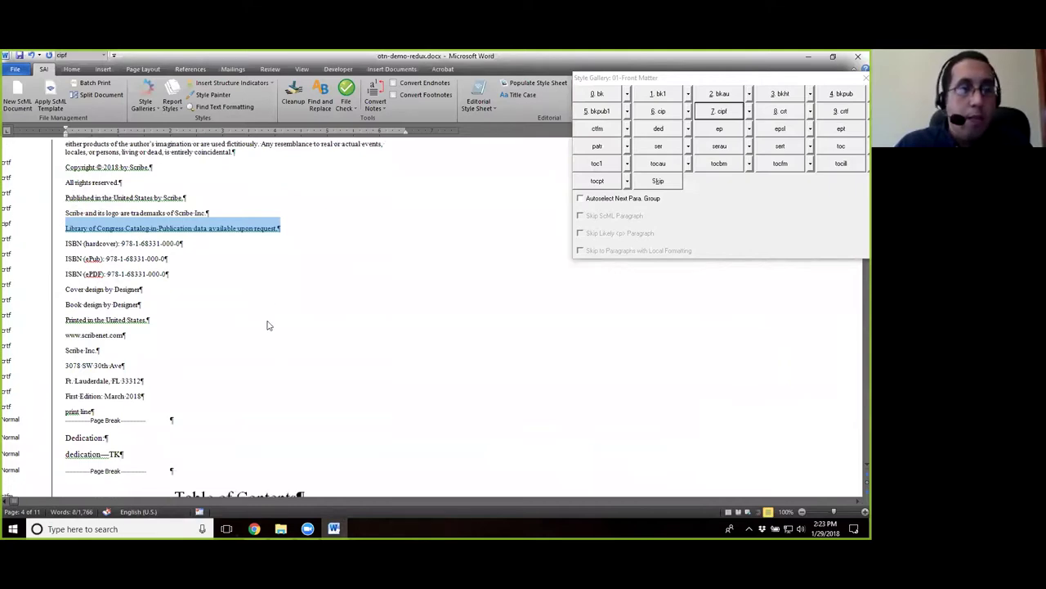
scroll(267, 325, "down", 1)
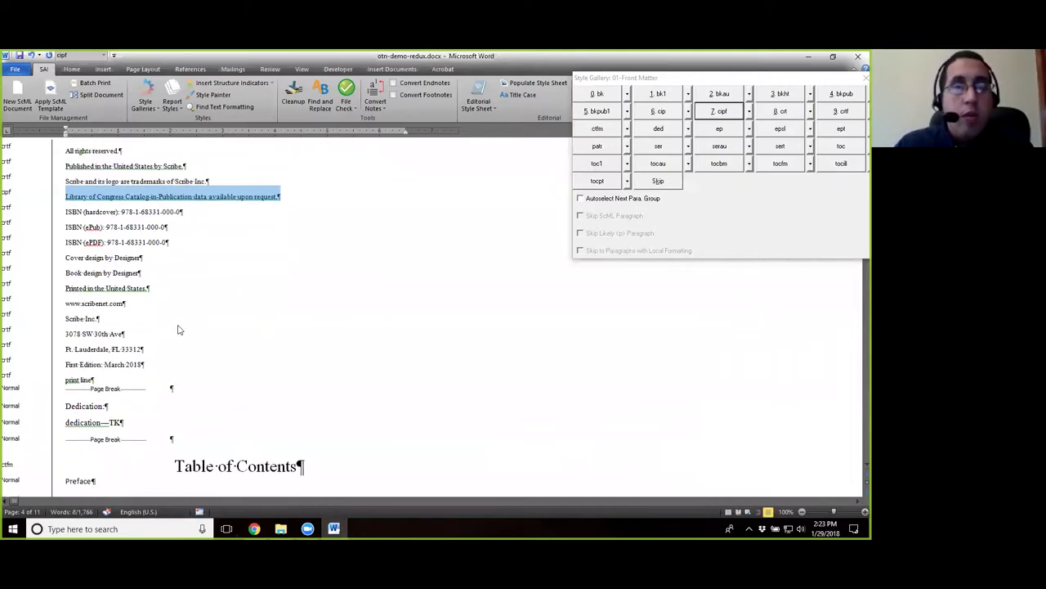
scroll(180, 329, "up", 1)
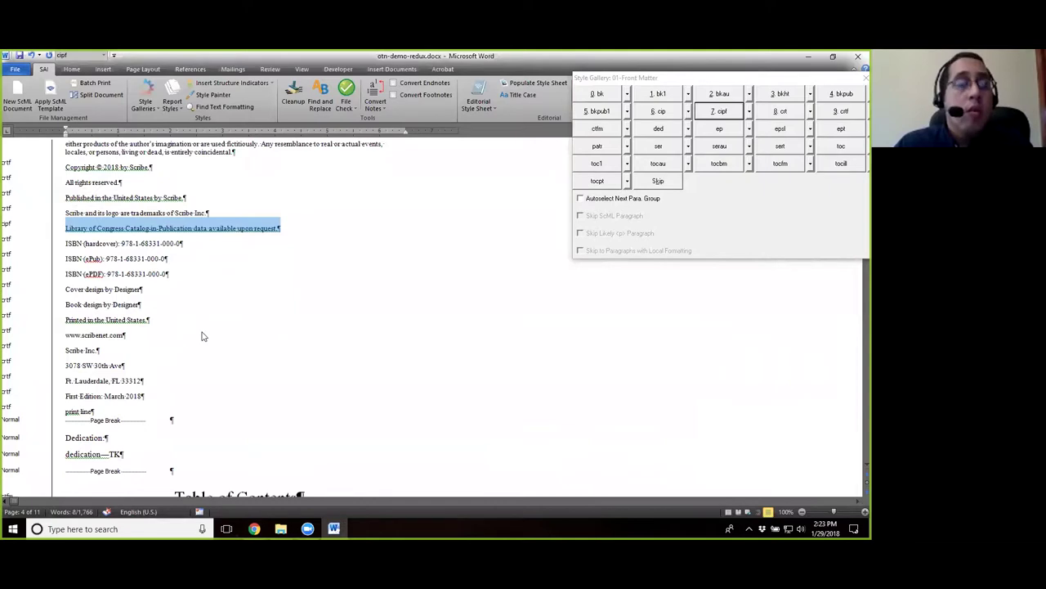
scroll(224, 324, "down", 1)
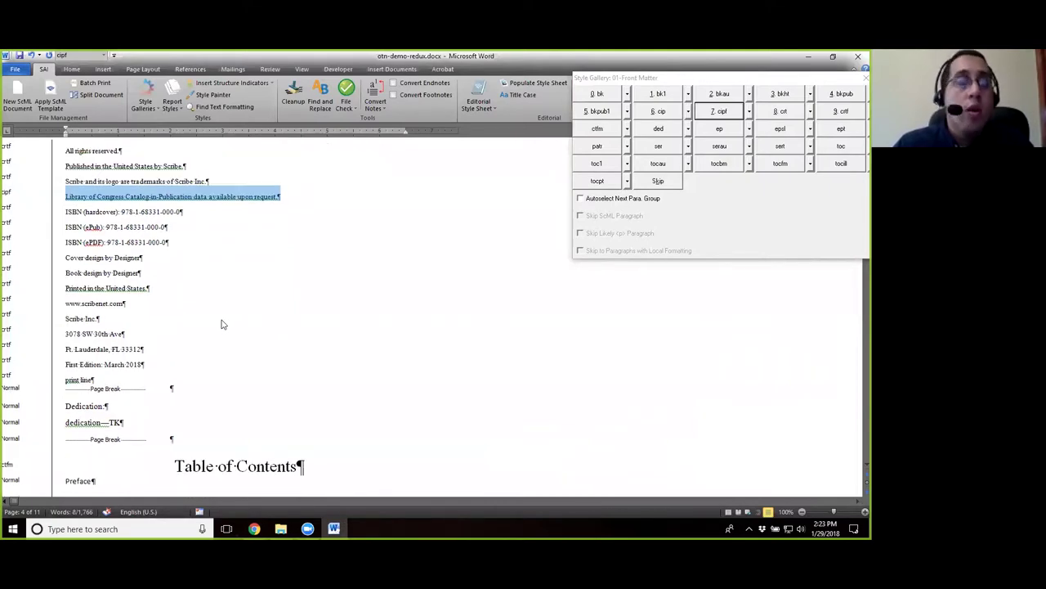
scroll(224, 314, "down", 1)
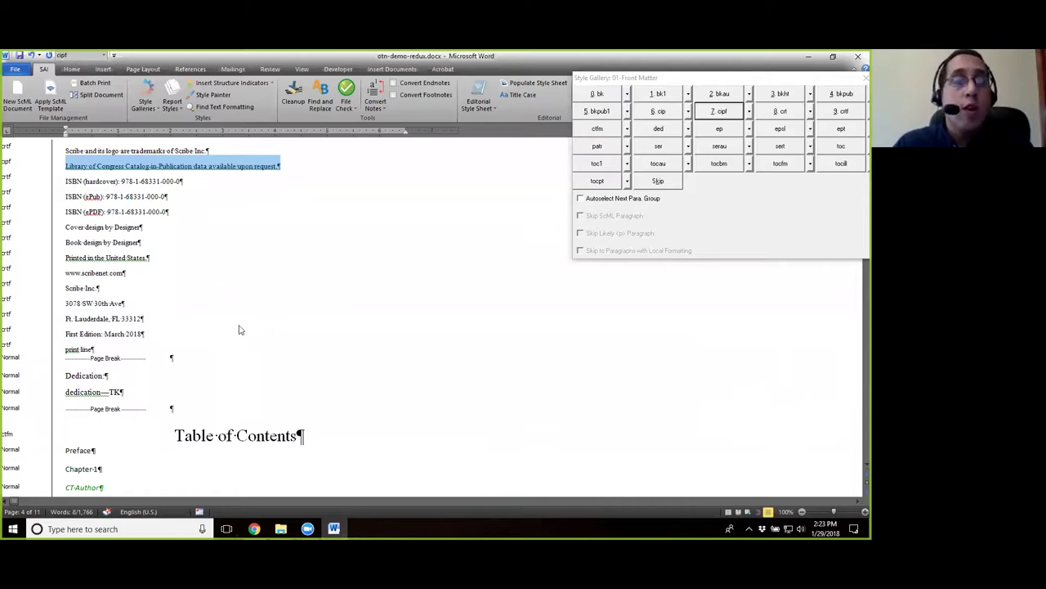
scroll(210, 284, "down", 1)
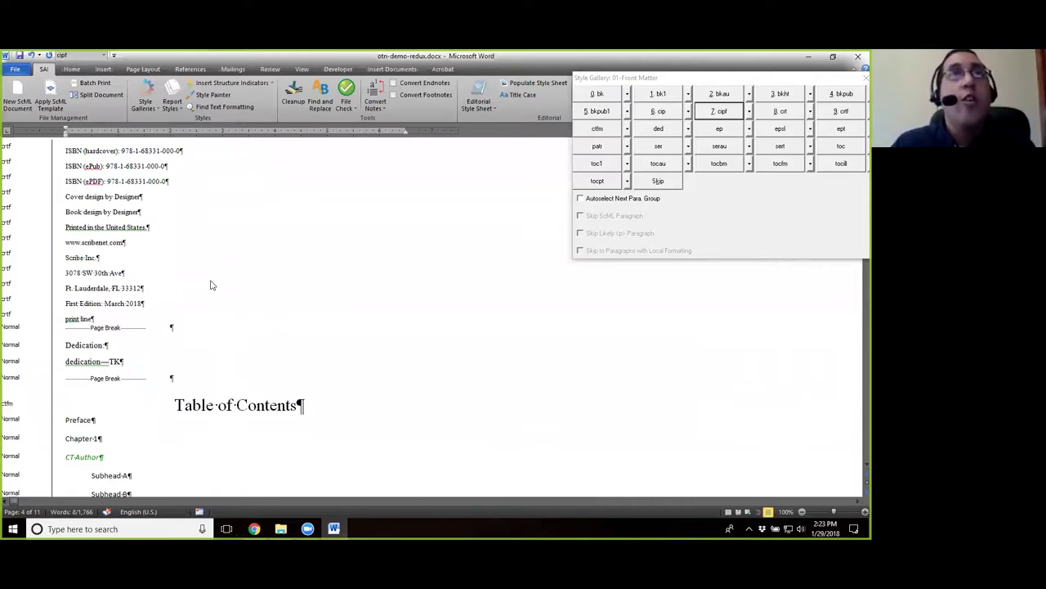
scroll(141, 304, "down", 1)
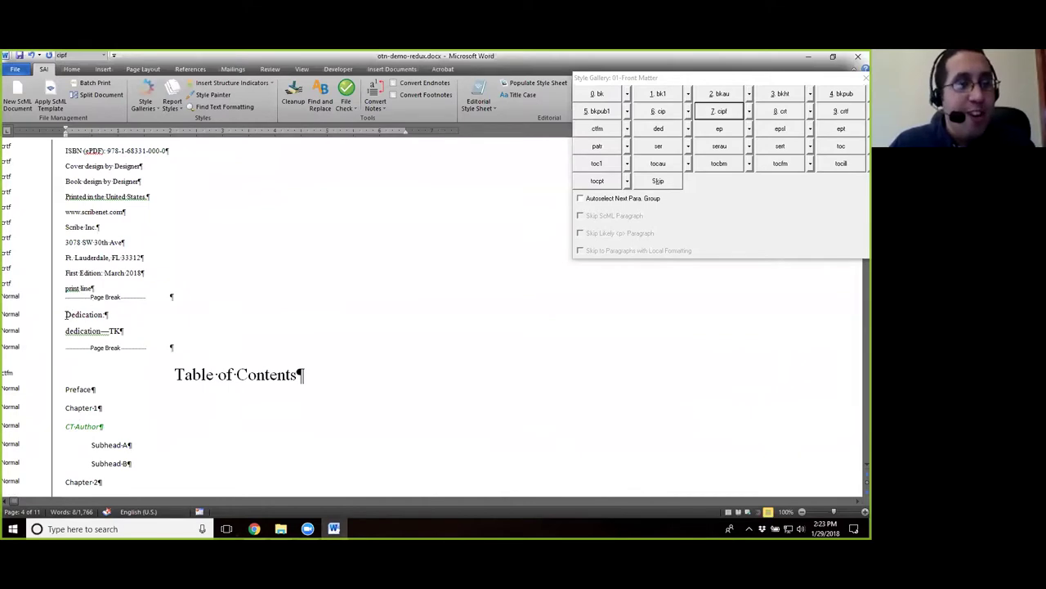
Step: Delete the separate Dedication paragraph and capitalize the placeholder to Dedication—TK
left_click_drag(66, 315, 121, 315)
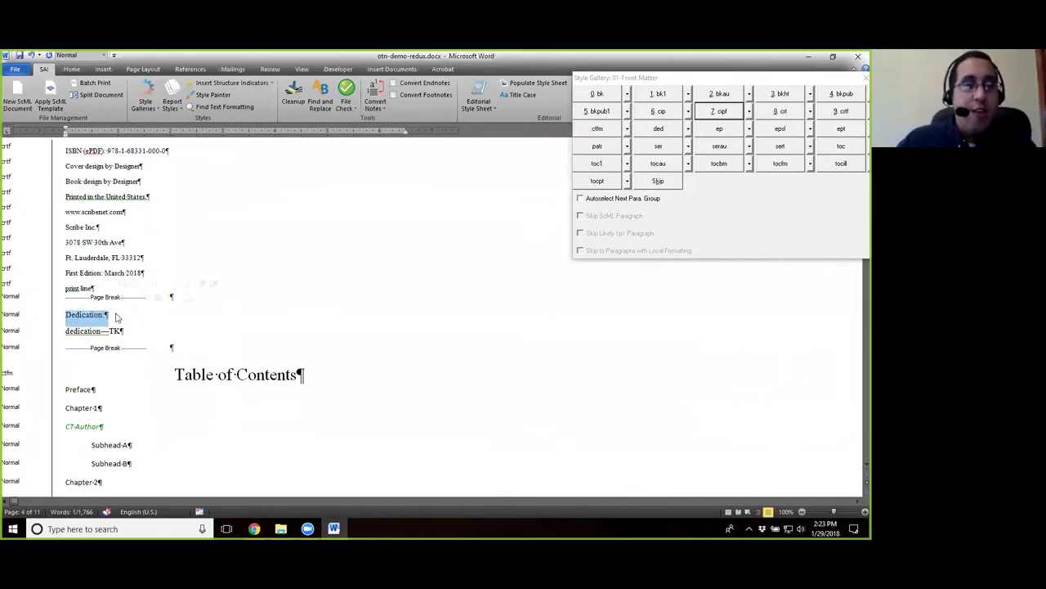
key("Delete")
key("Delete")
type("D")
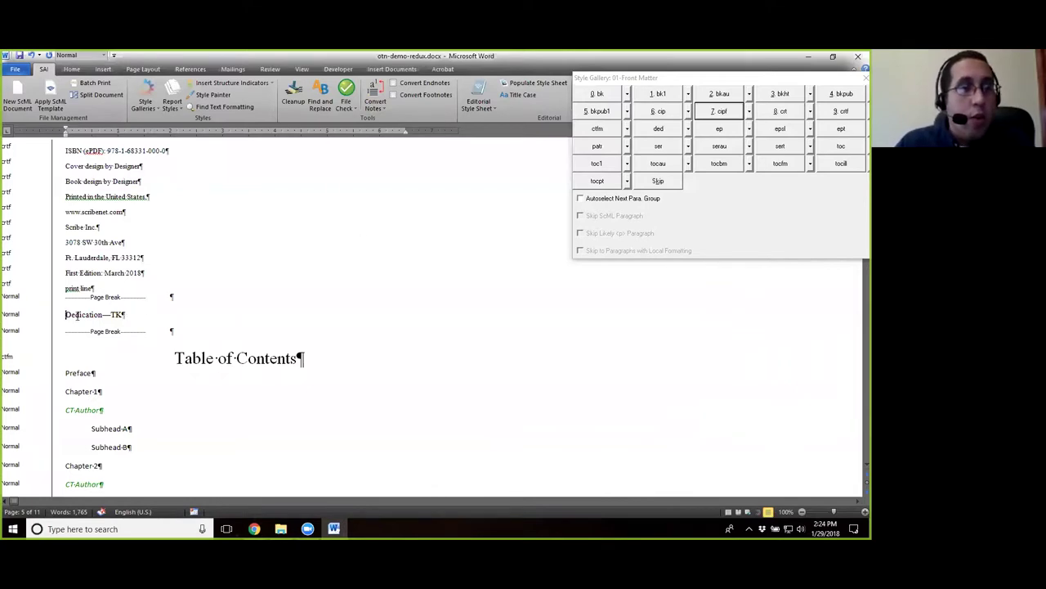
Step: Select the whole Dedication—TK line
double_click(115, 314)
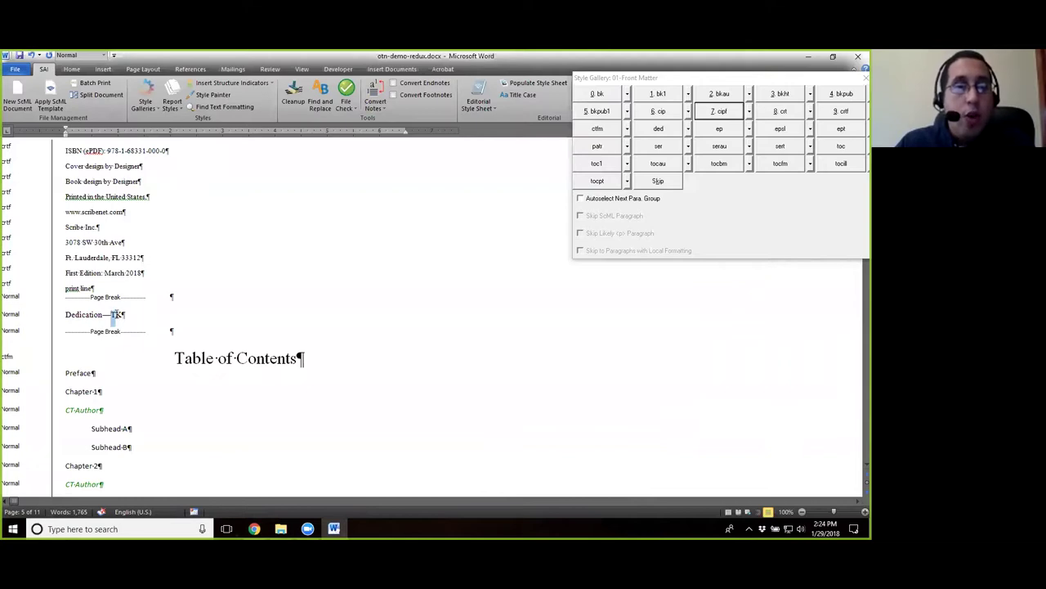
mouse_move(122, 314)
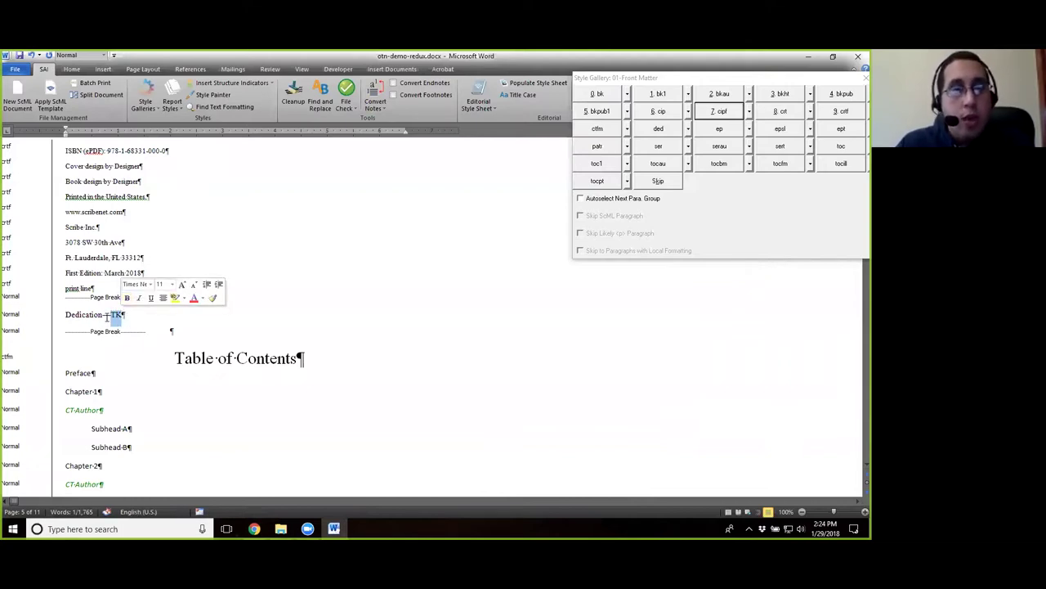
left_click(65, 316)
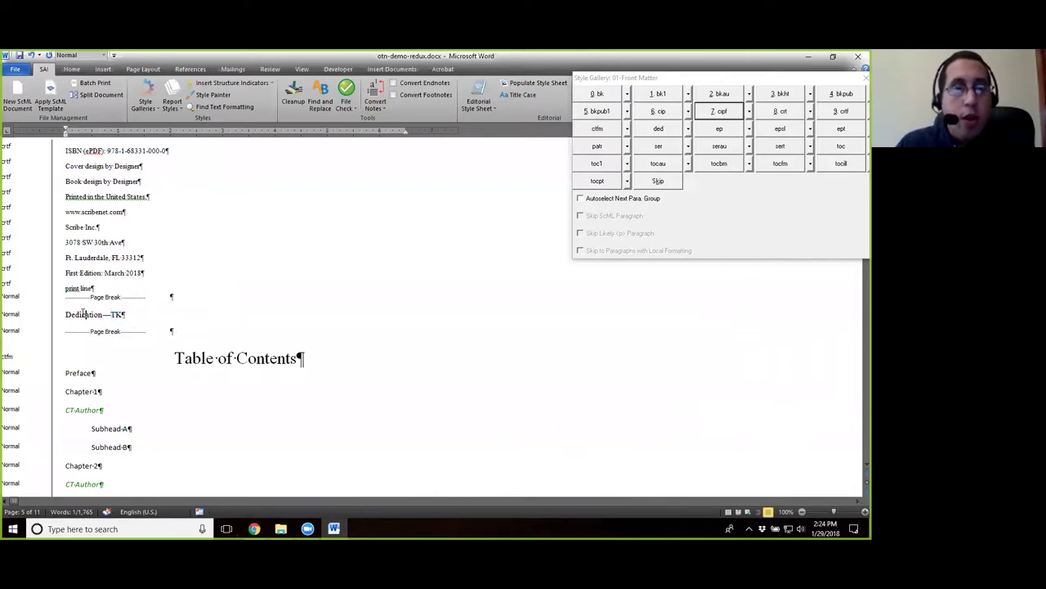
left_click_drag(65, 316, 125, 316)
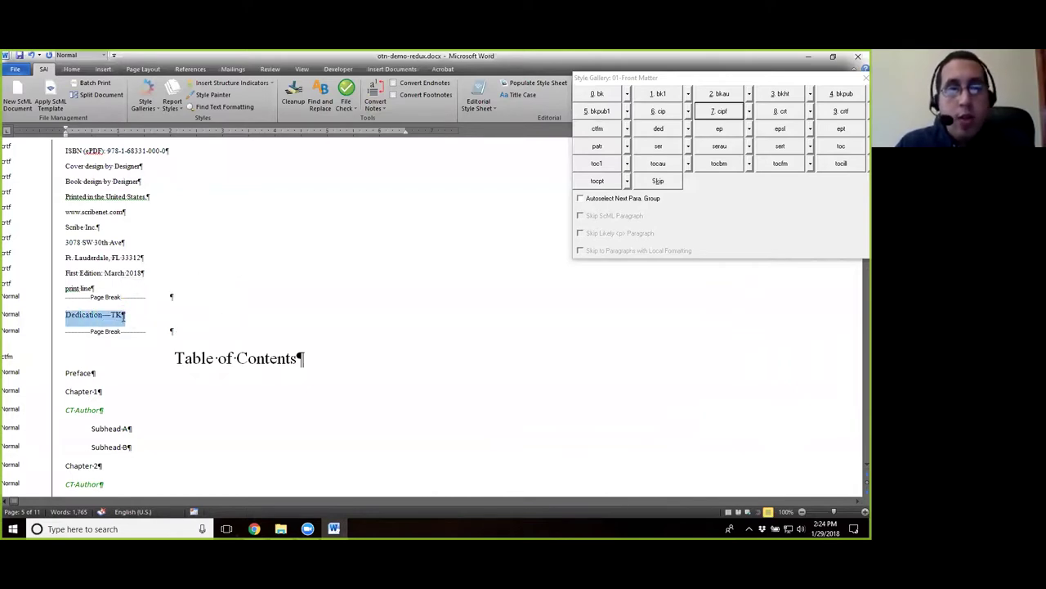
left_click(112, 316)
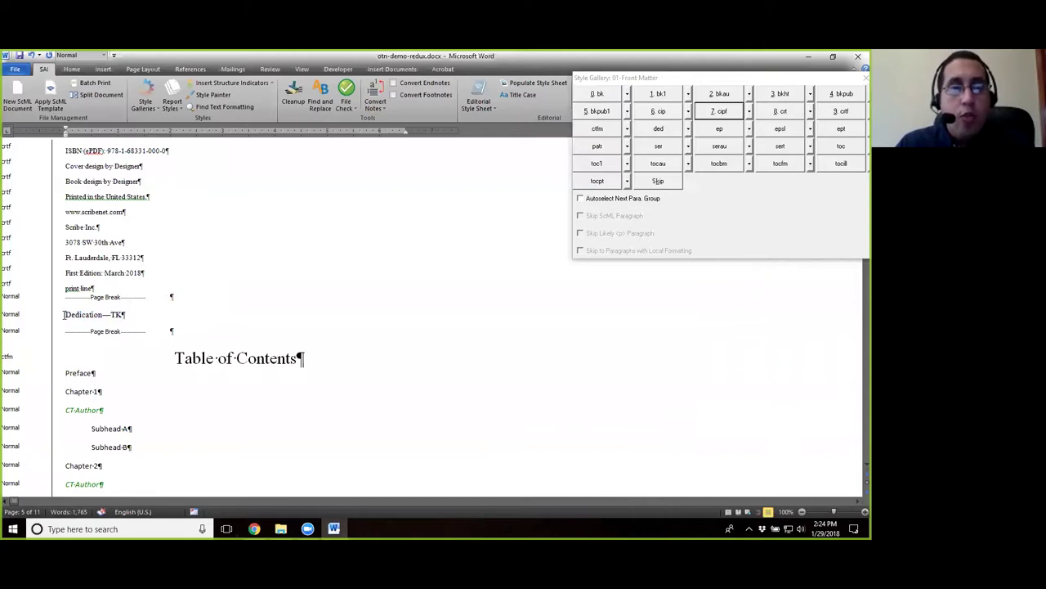
left_click_drag(64, 315, 127, 315)
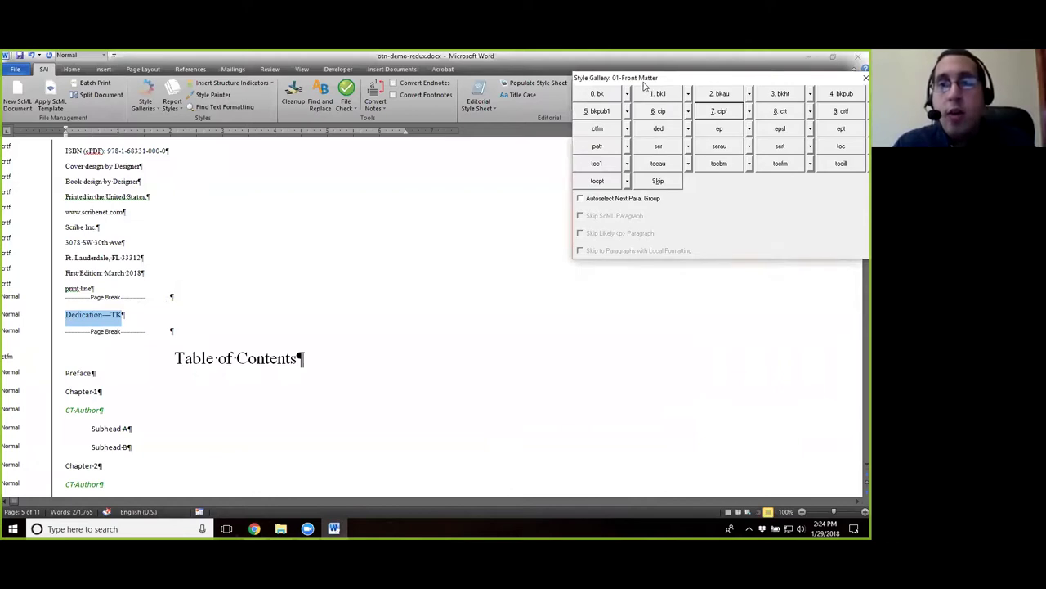
Step: Load the 02-Academic style gallery and close the Front Matter gallery
left_click_drag(645, 80, 613, 163)
left_click(145, 94)
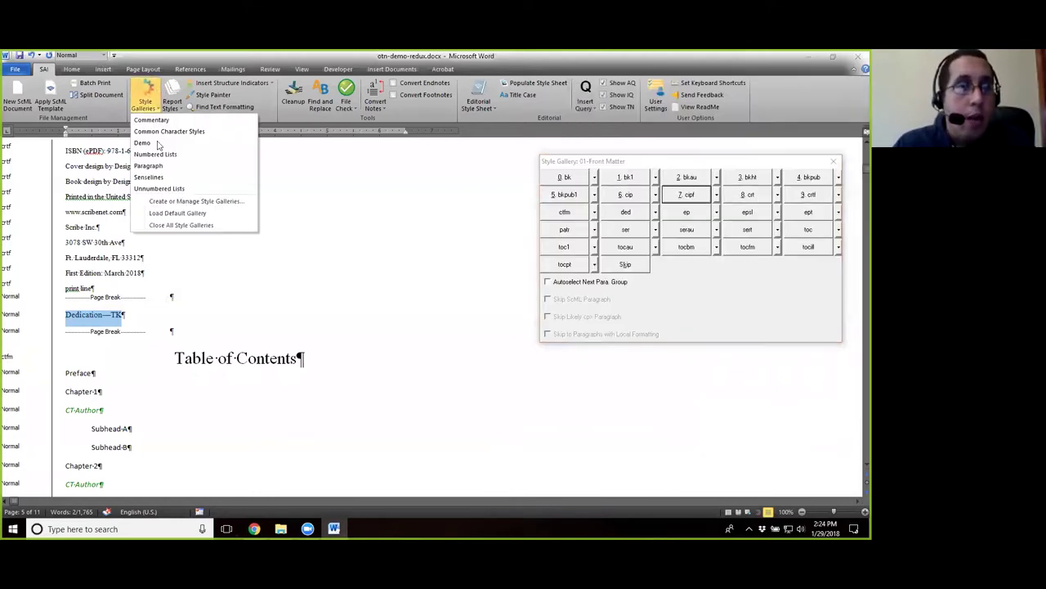
left_click(188, 215)
left_click(384, 222)
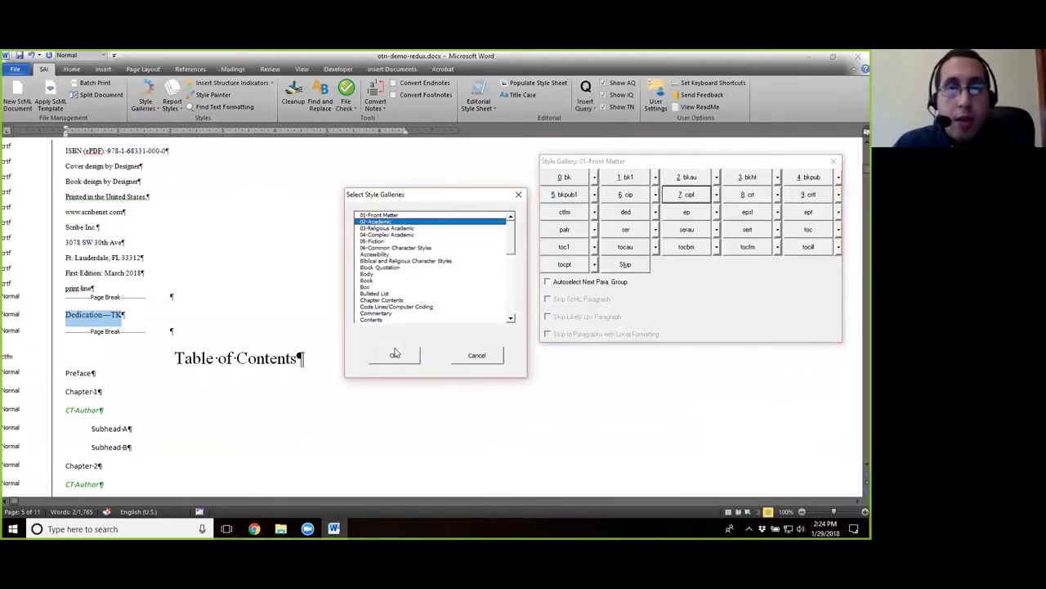
left_click(396, 354)
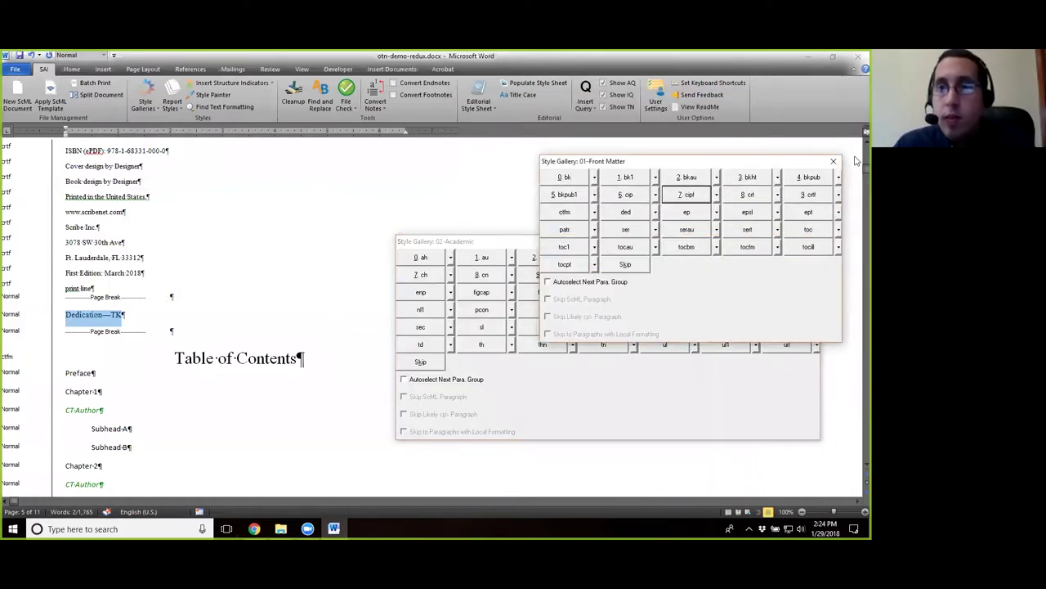
left_click(835, 162)
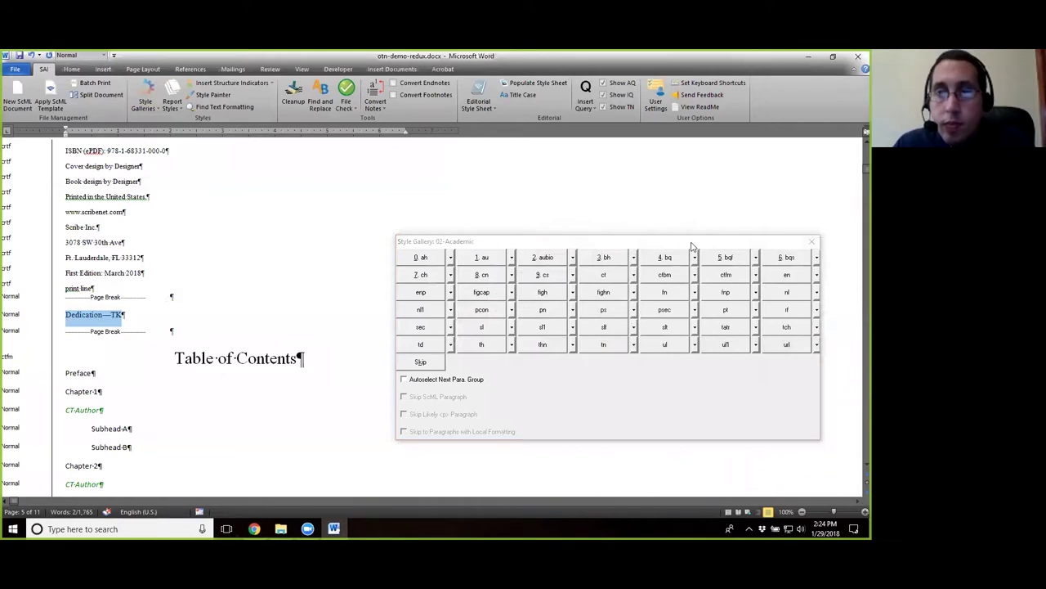
Step: Load the Book style gallery, then close it again
left_click_drag(692, 244, 706, 214)
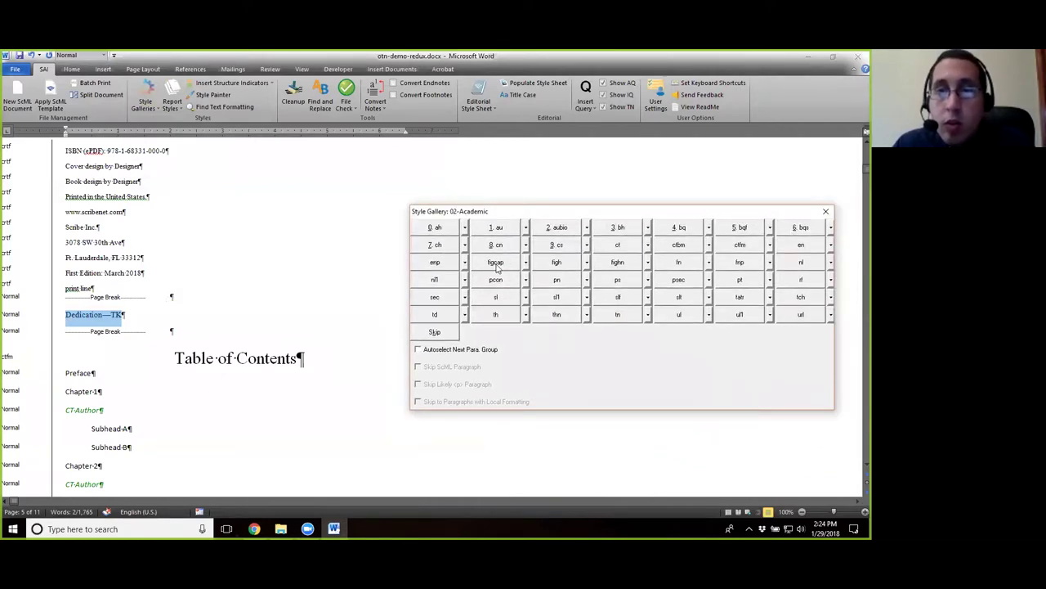
left_click(144, 100)
left_click(158, 214)
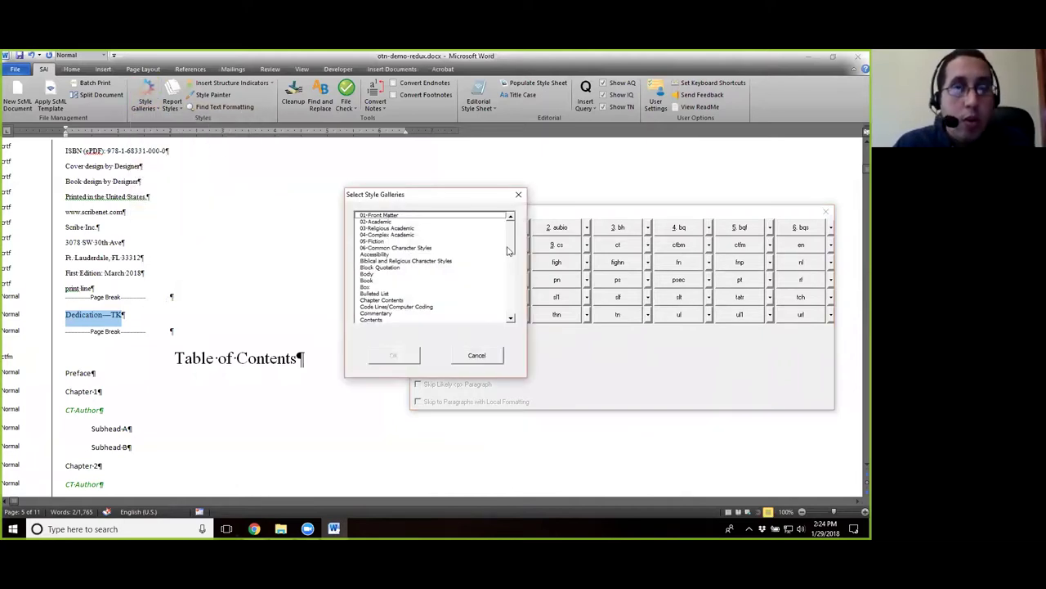
scroll(511, 238, "down", 1)
scroll(511, 236, "up", 1)
scroll(509, 234, "up", 1)
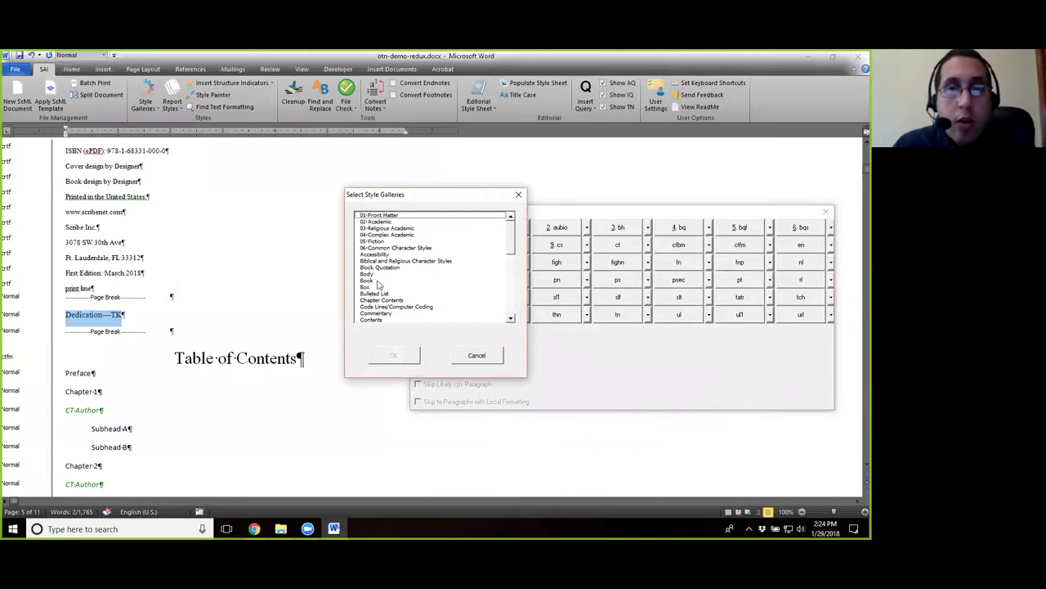
left_click(378, 282)
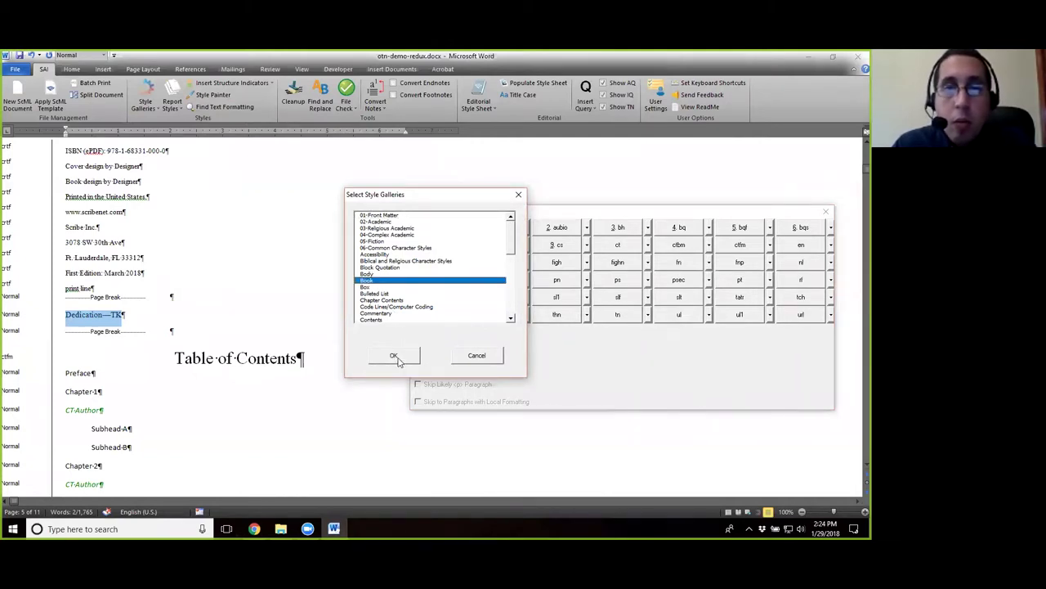
left_click(393, 355)
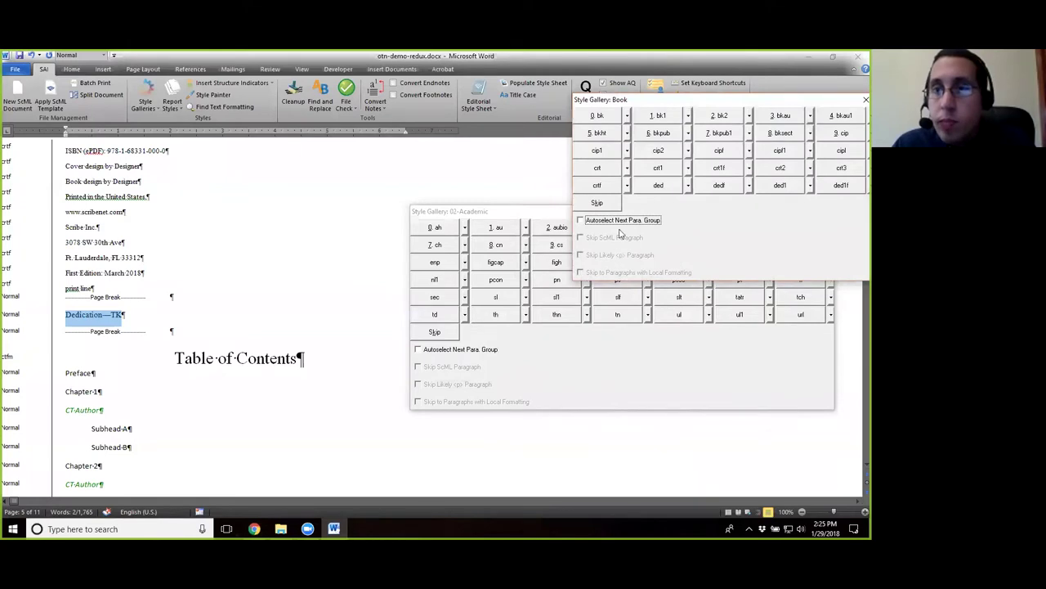
left_click(866, 99)
Step: Reopen the Select Style Galleries list and bring up the open browser windows
left_click(152, 102)
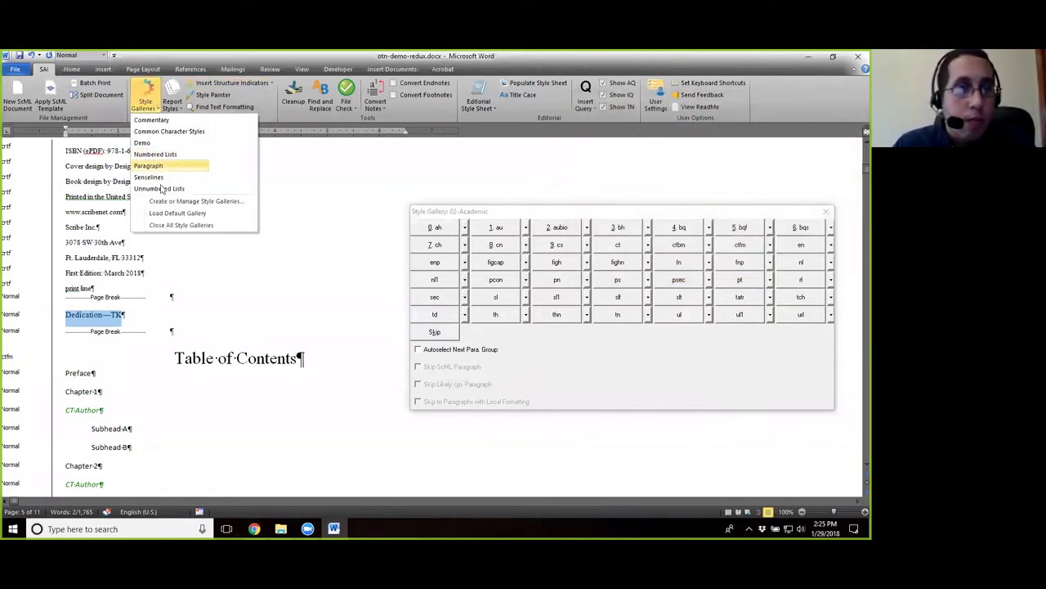
left_click(190, 201)
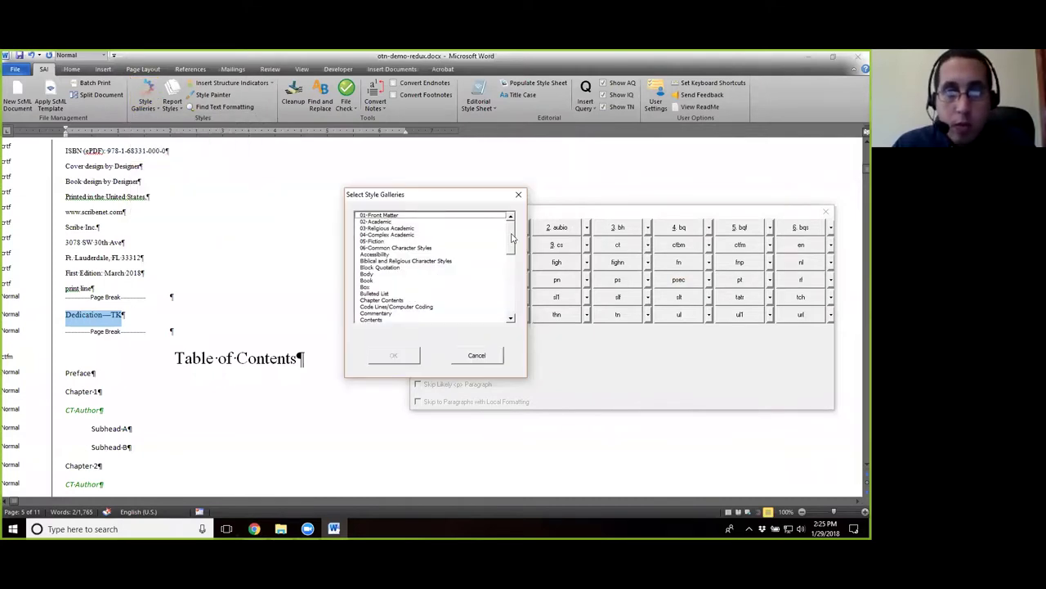
left_click_drag(514, 238, 516, 232)
left_click(254, 529)
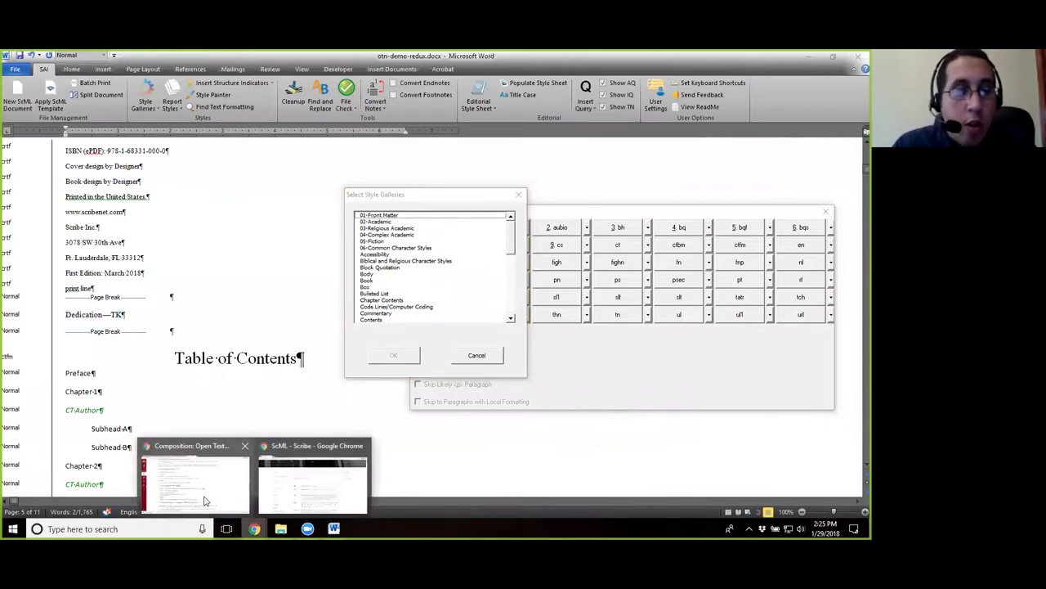
Step: Search the ScML documentation page for 'ded' to find the dedication style, then return to Word
left_click(315, 489)
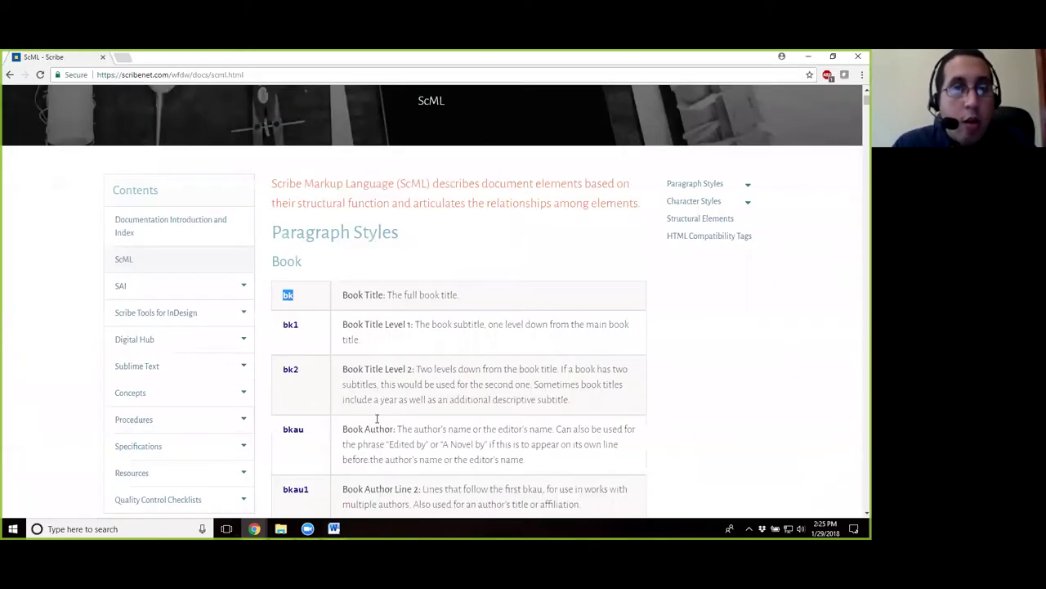
left_click(434, 248)
key("ctrl+f")
type("de")
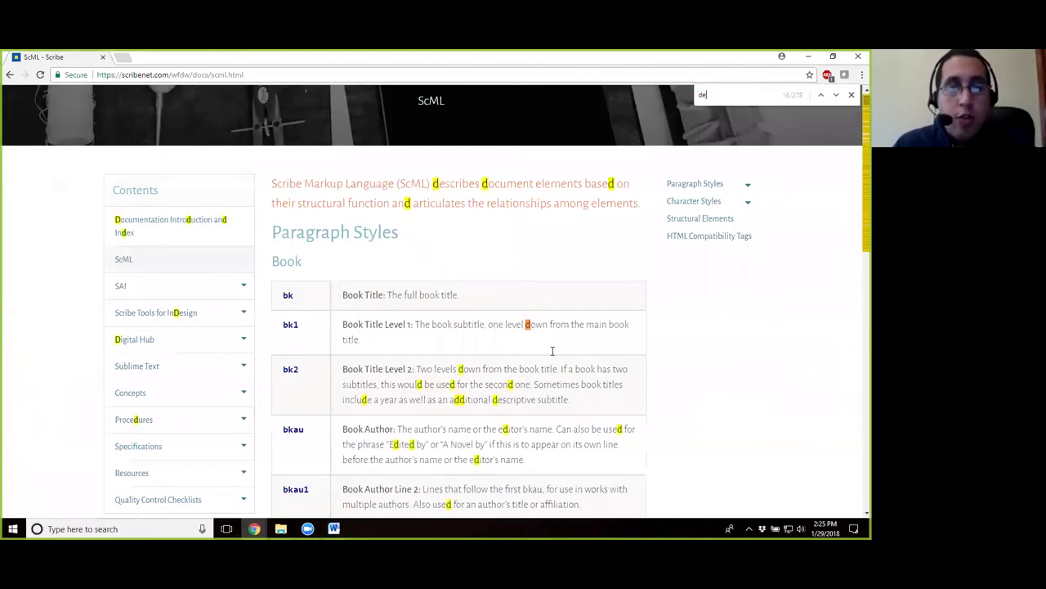
type("d")
scroll(413, 300, "up", 10)
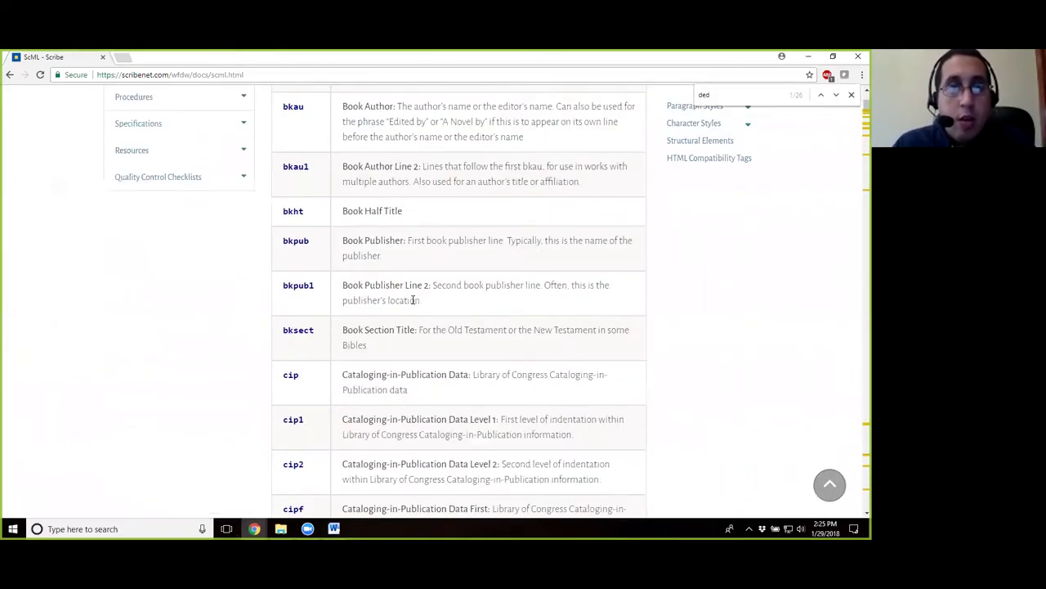
scroll(413, 300, "up", 4)
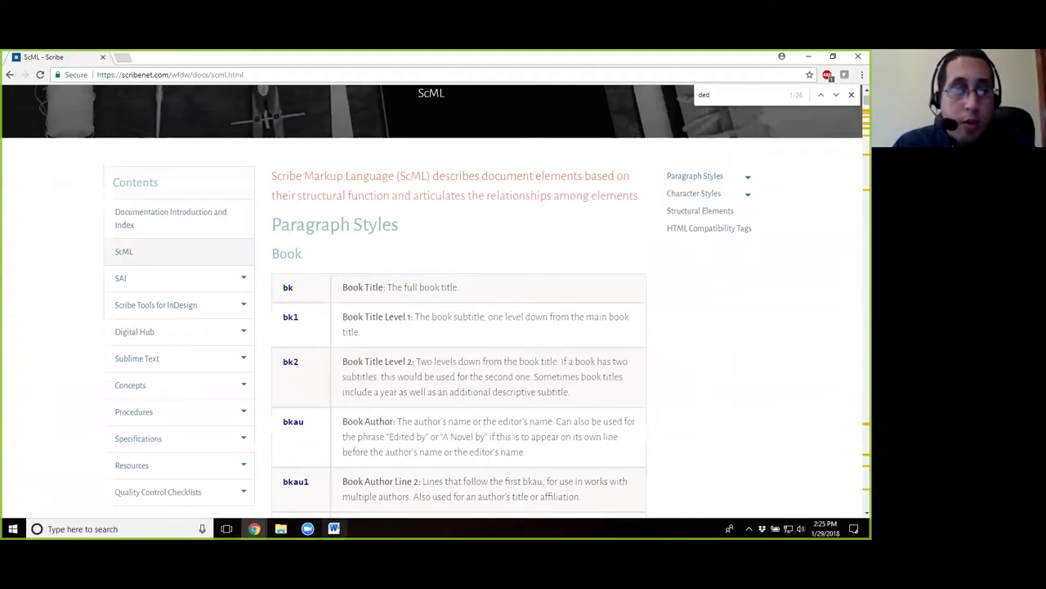
left_click(342, 529)
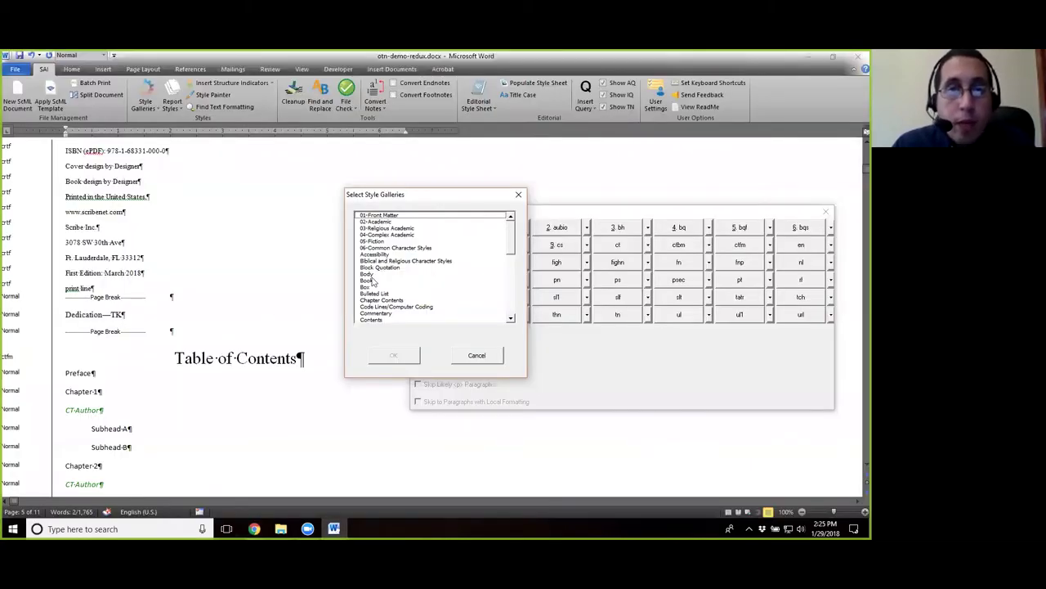
Step: Close the 02-Academic gallery, load the Book gallery and apply ded to Dedication—TK
left_click(478, 358)
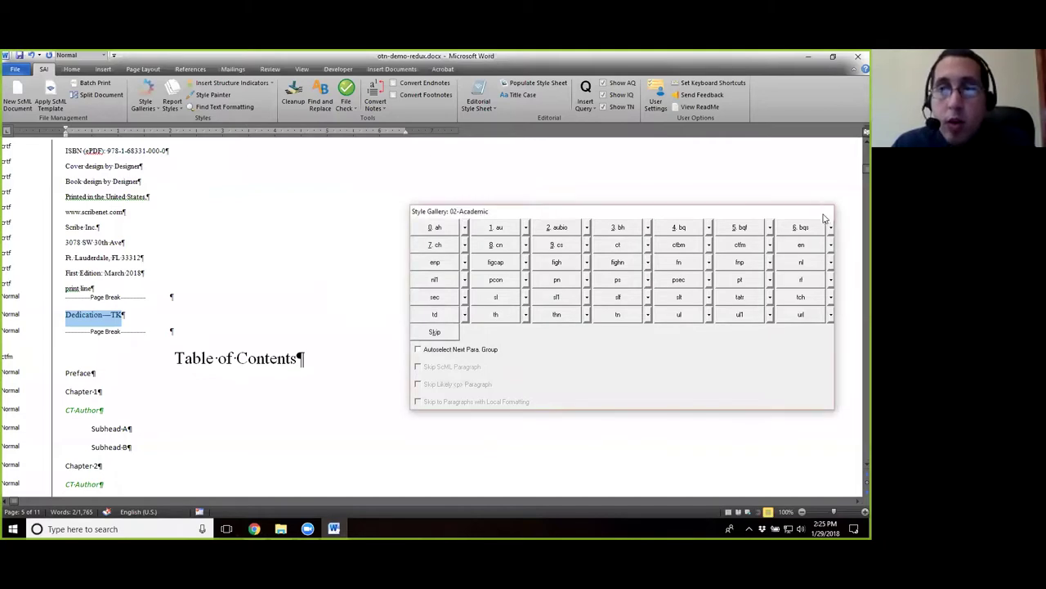
left_click(826, 213)
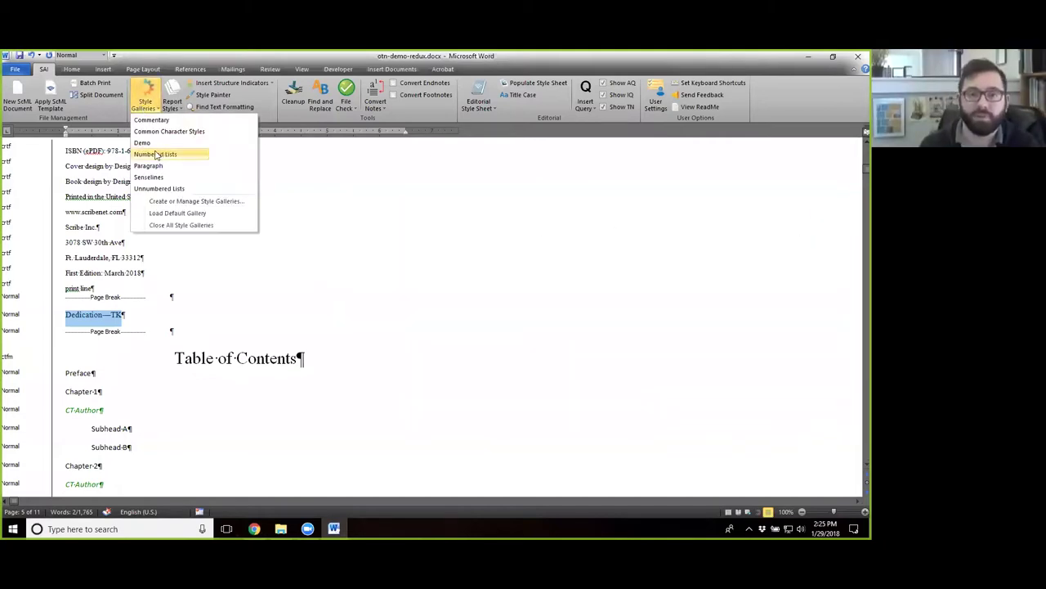
left_click(204, 214)
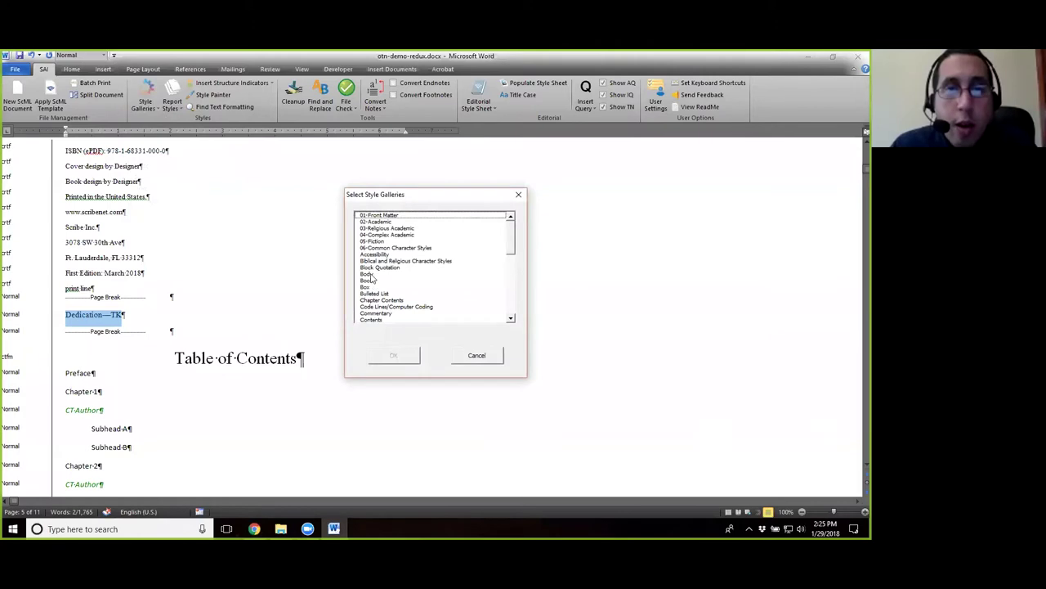
left_click(368, 280)
left_click(395, 355)
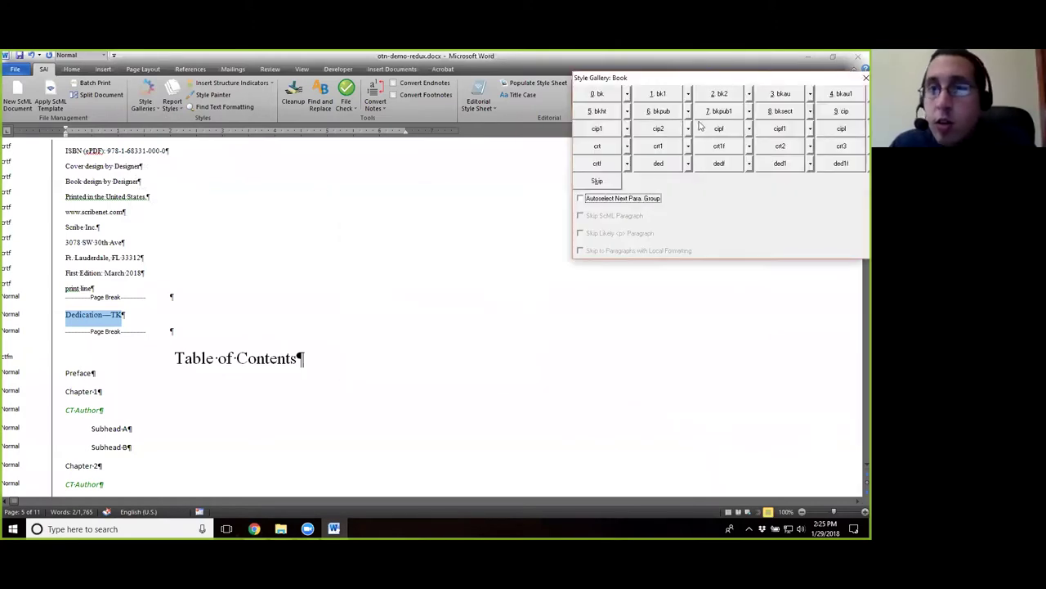
left_click(658, 164)
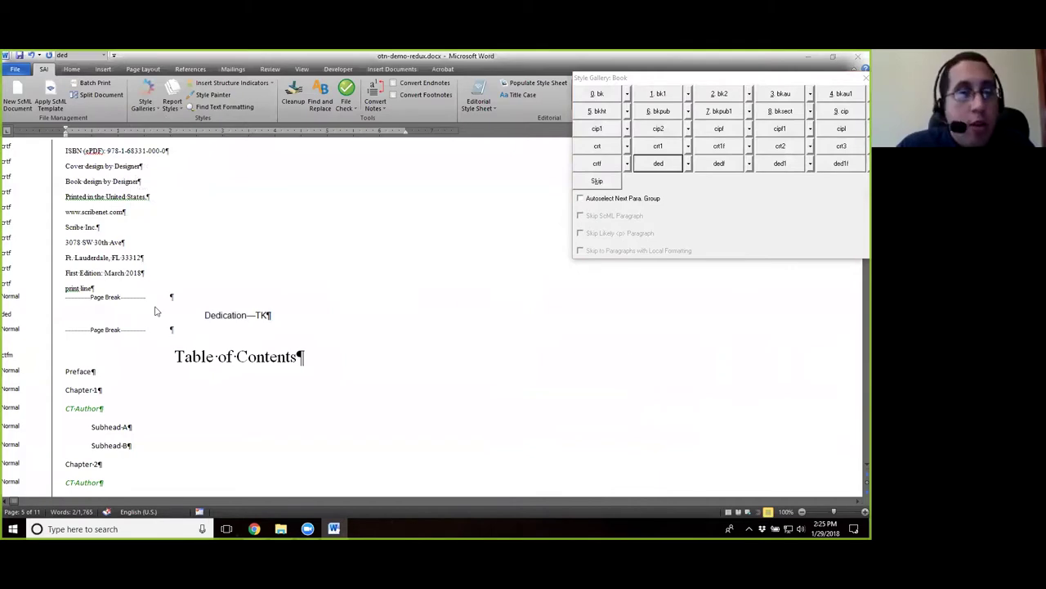
Step: Select the Dedication—TK paragraph and reopen the Select Style Galleries list
triple_click(236, 315)
scroll(238, 416, "down", 2)
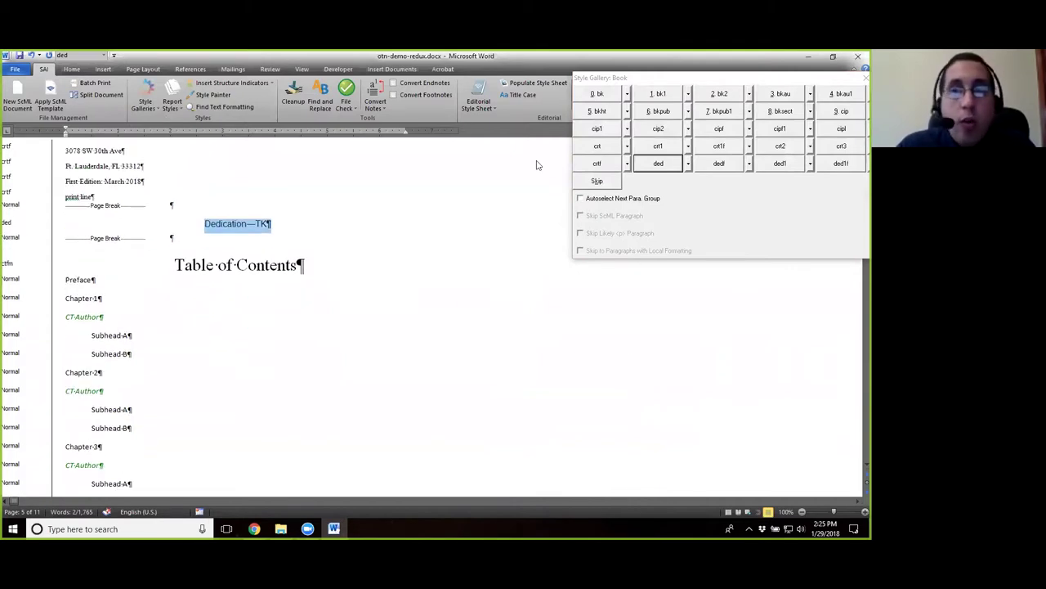
scroll(217, 291, "down", 1)
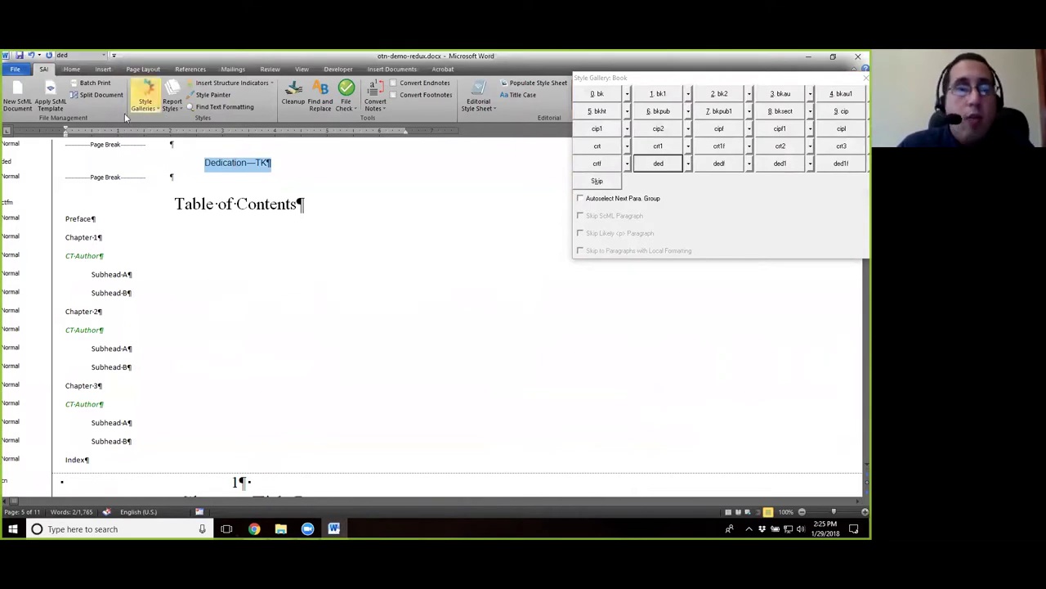
left_click(154, 112)
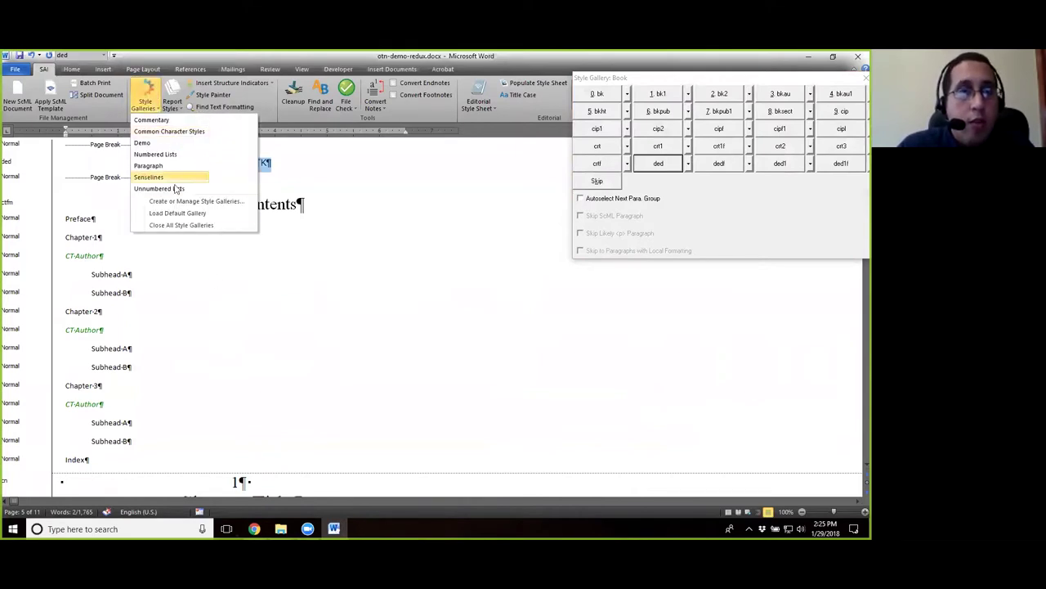
left_click(168, 214)
mouse_move(511, 230)
left_mouse_down()
mouse_move(513, 289)
mouse_move(518, 225)
left_mouse_up()
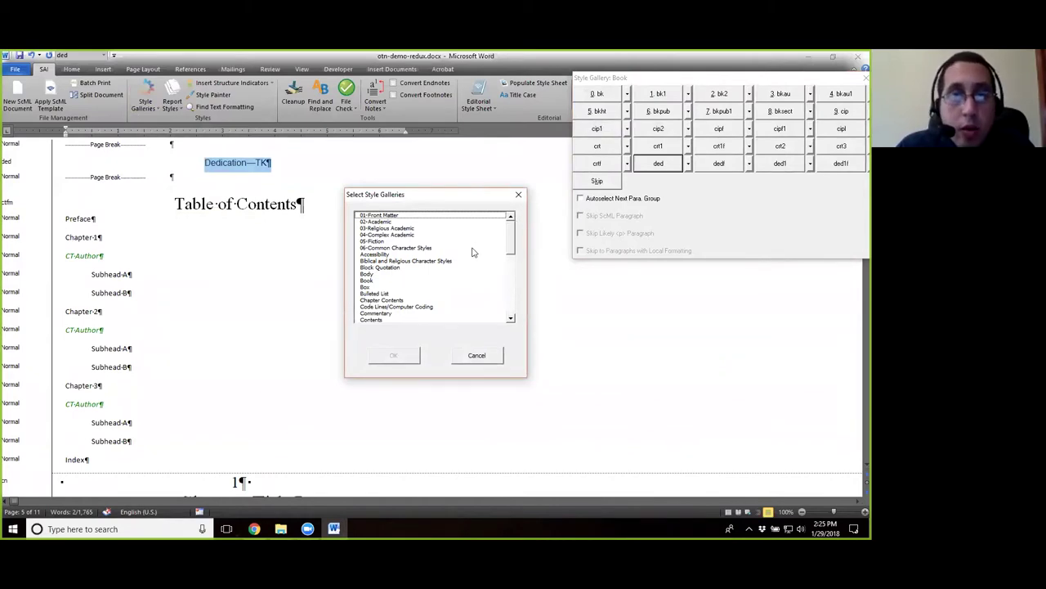
Step: Load the 01-Front Matter style gallery and move its panel aside
left_click(396, 216)
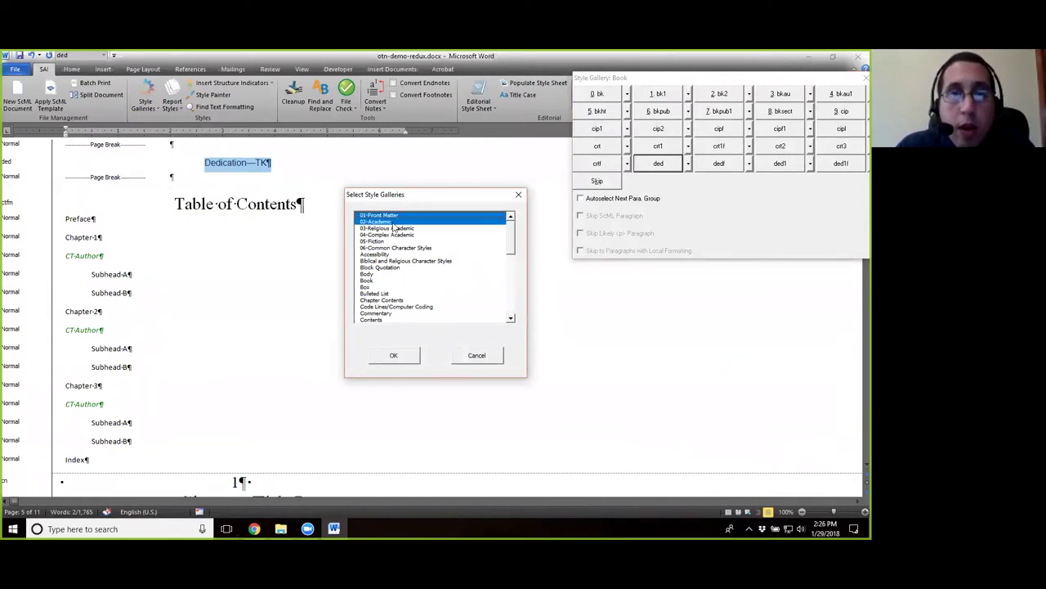
left_click(395, 355)
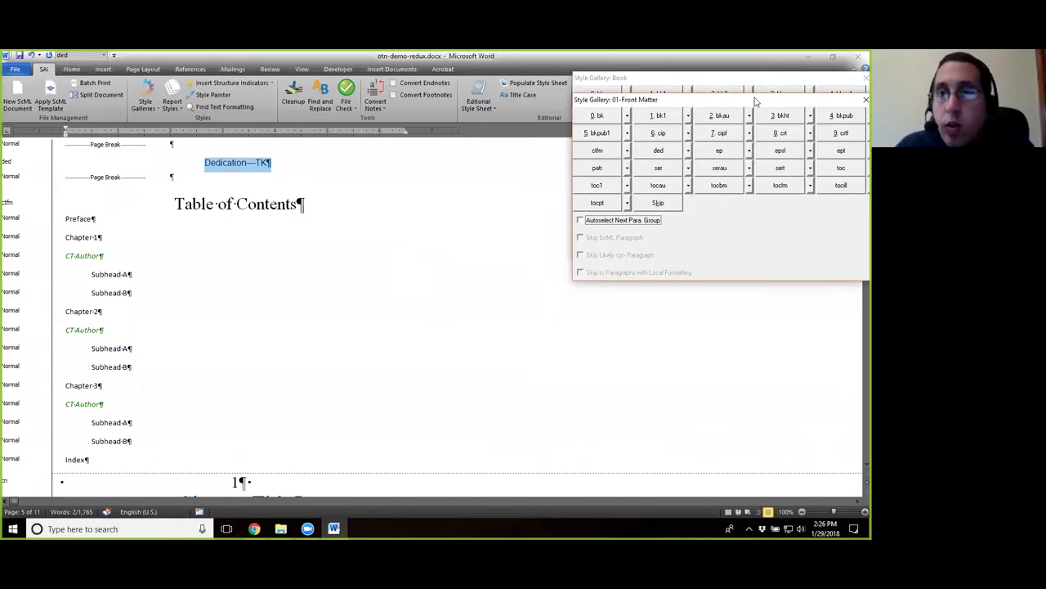
left_click_drag(744, 103, 665, 258)
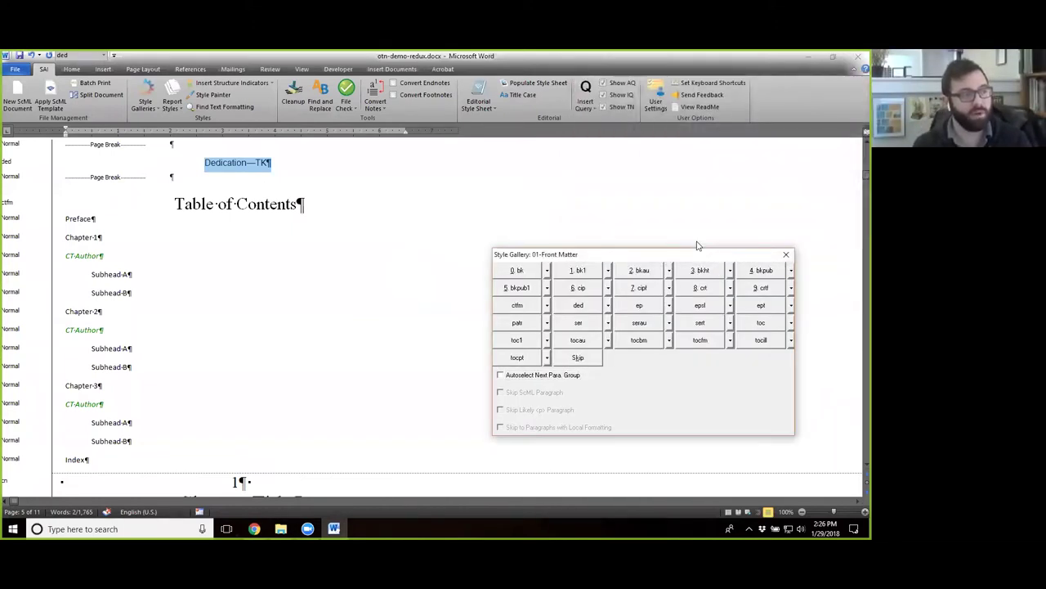
left_click_drag(698, 253, 703, 214)
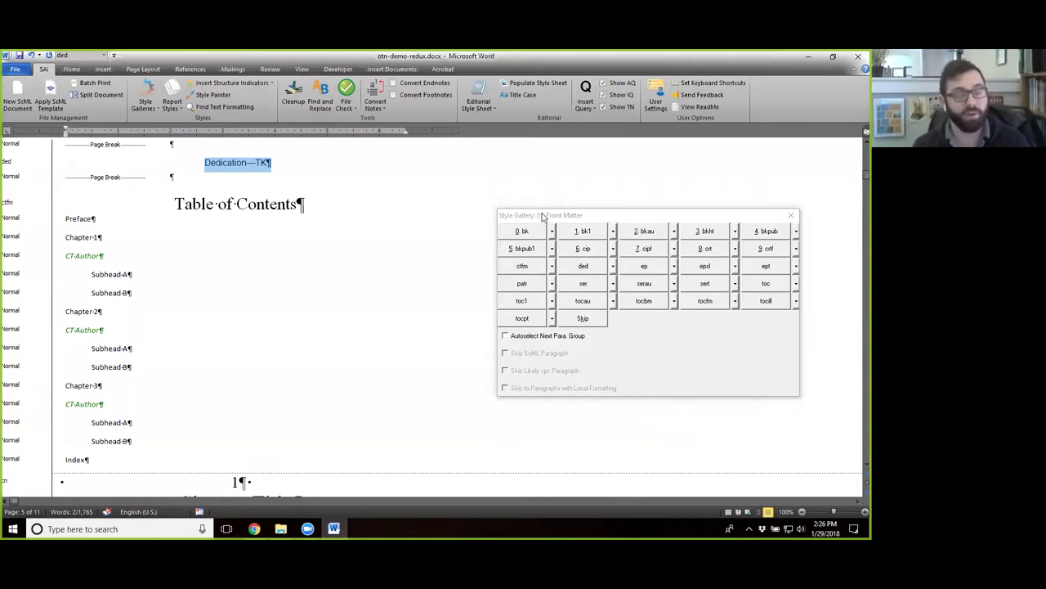
left_click(227, 204)
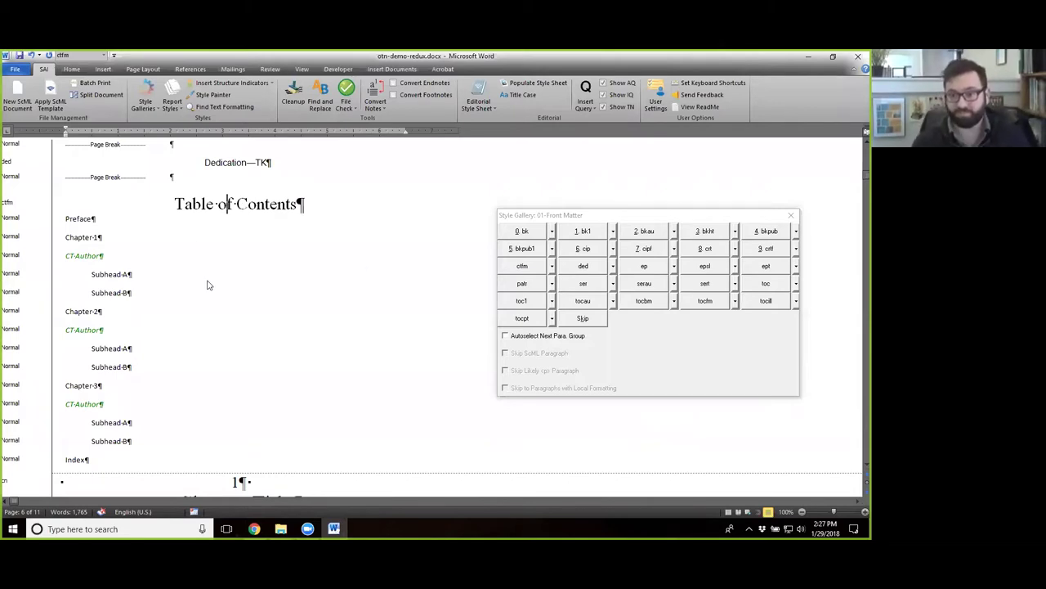
Step: Style the Preface contents line as tocfm
scroll(257, 226, "down", 1)
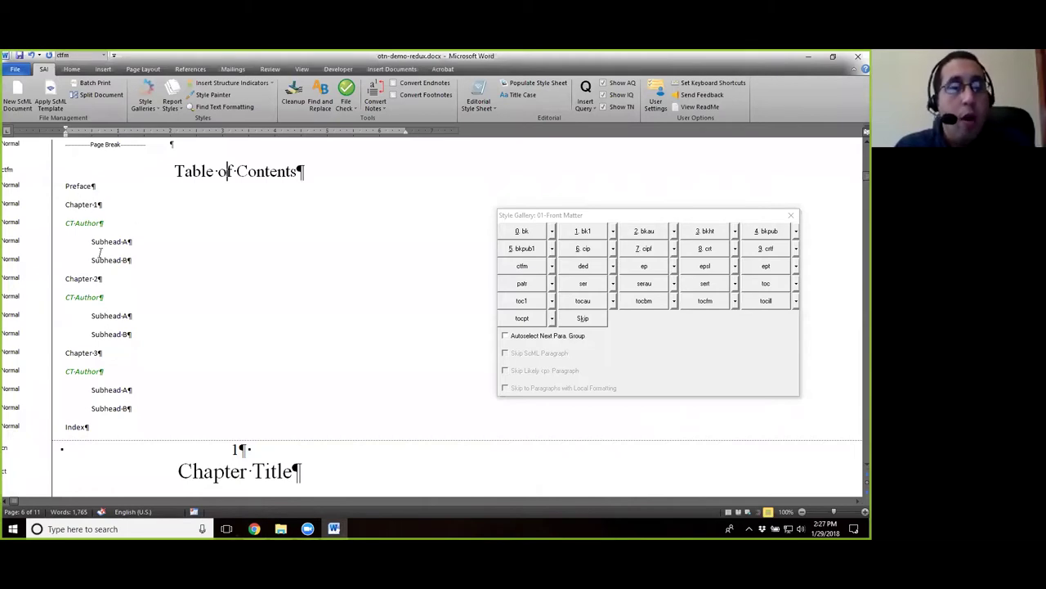
left_click(89, 187)
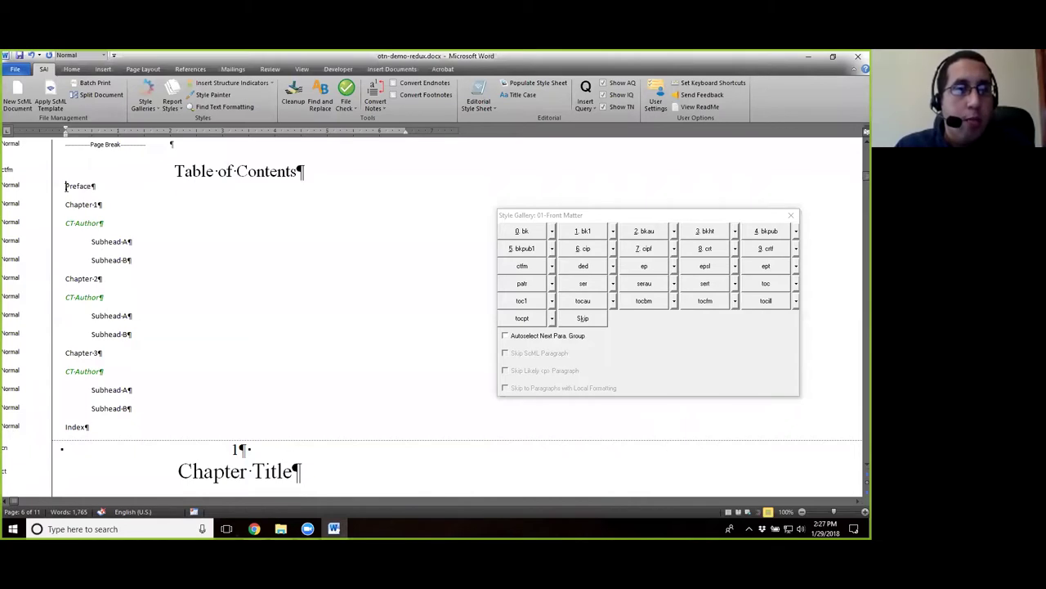
left_click_drag(65, 186, 91, 204)
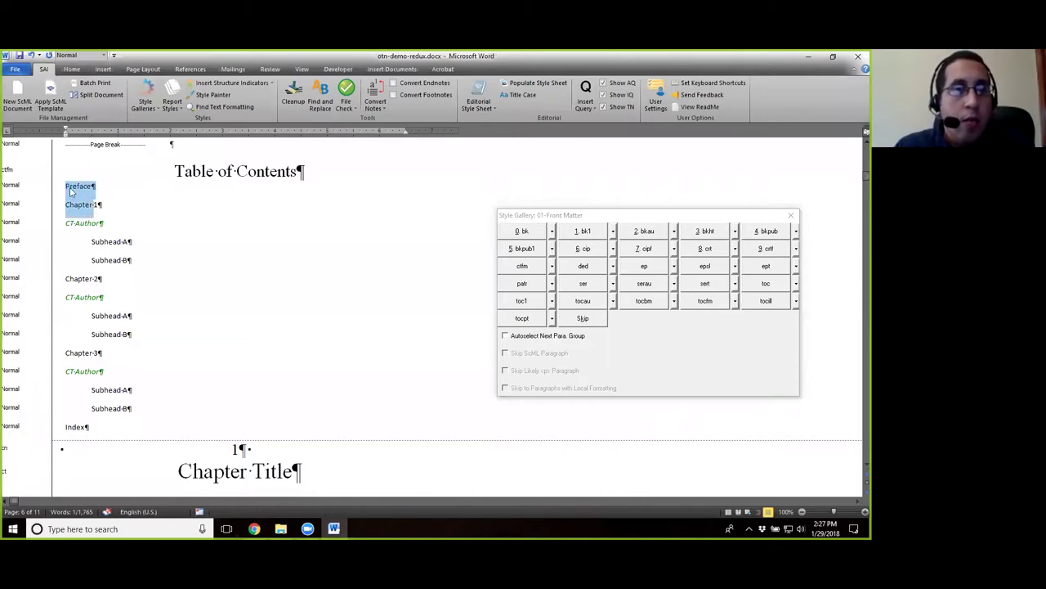
left_click(82, 186)
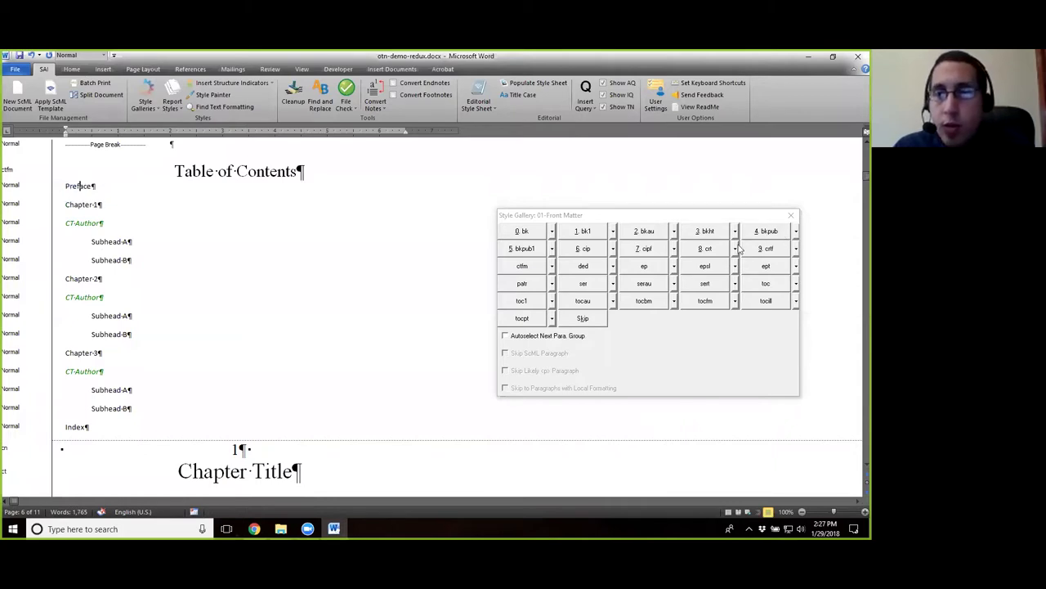
left_click(706, 301)
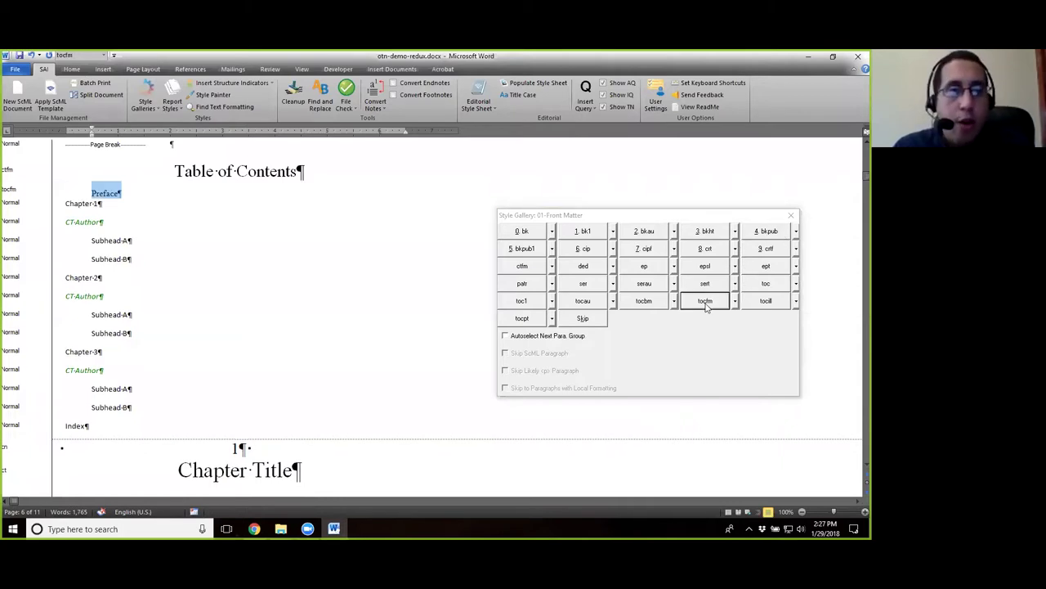
Step: Style the Chapter 1, Chapter 2 and Chapter 3 contents lines as toc
left_click(73, 205)
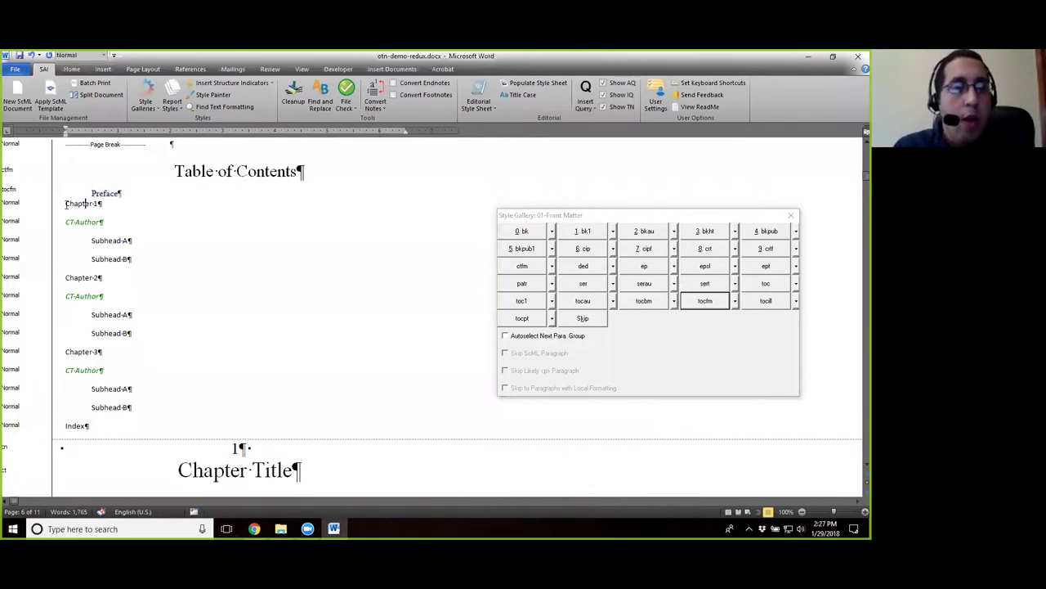
left_click_drag(66, 204, 101, 205)
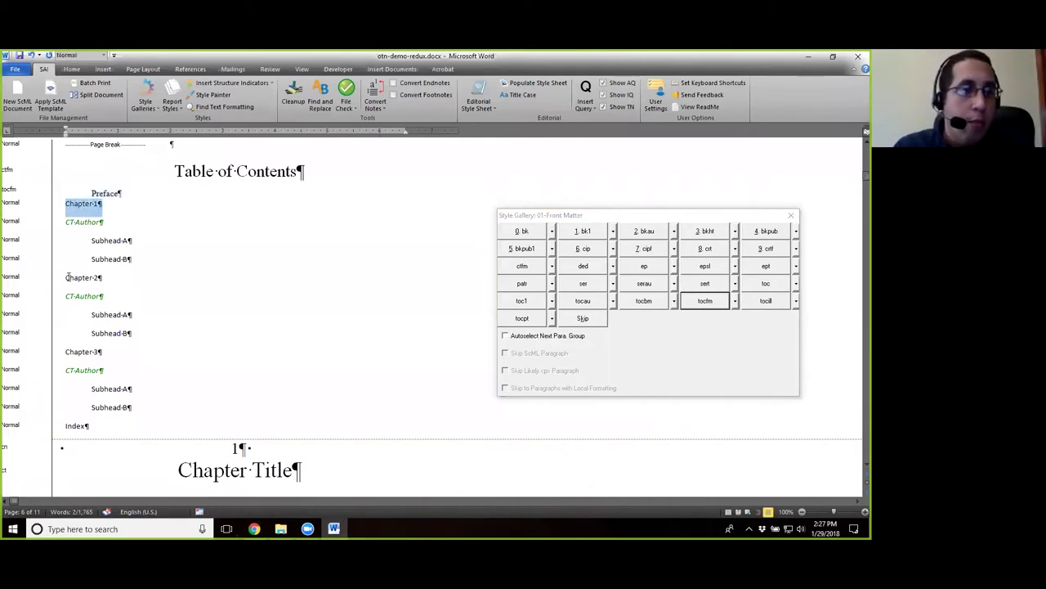
left_click_drag(66, 278, 105, 278, "ctrl")
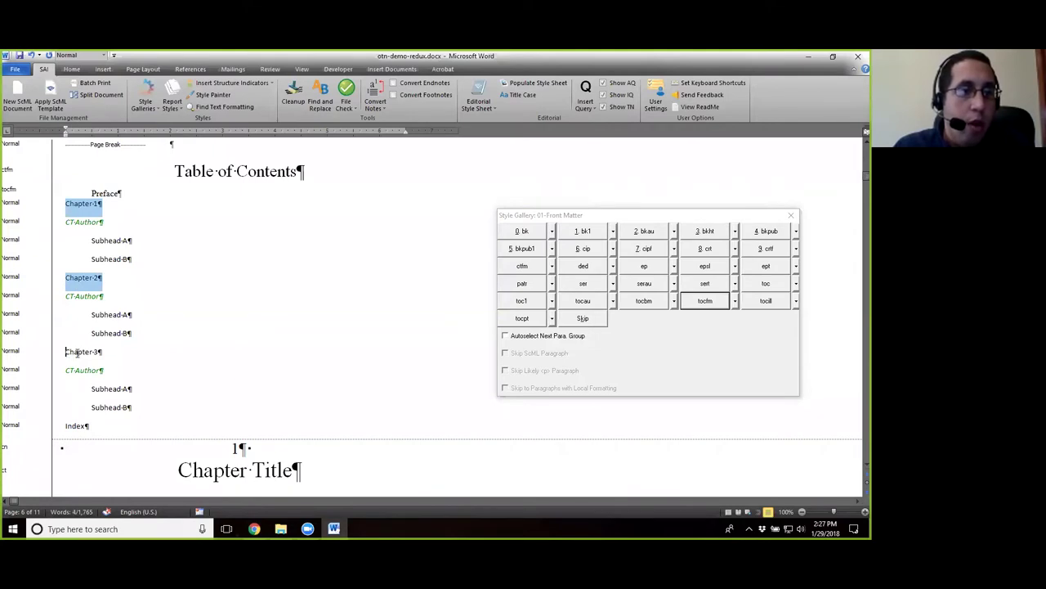
left_click_drag(66, 352, 102, 351)
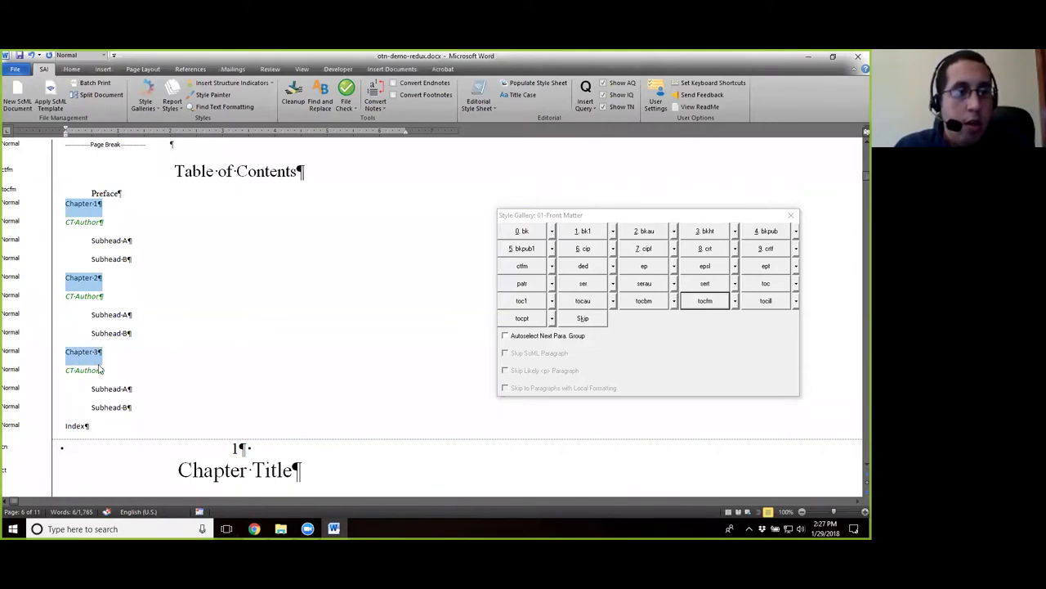
left_click(769, 286)
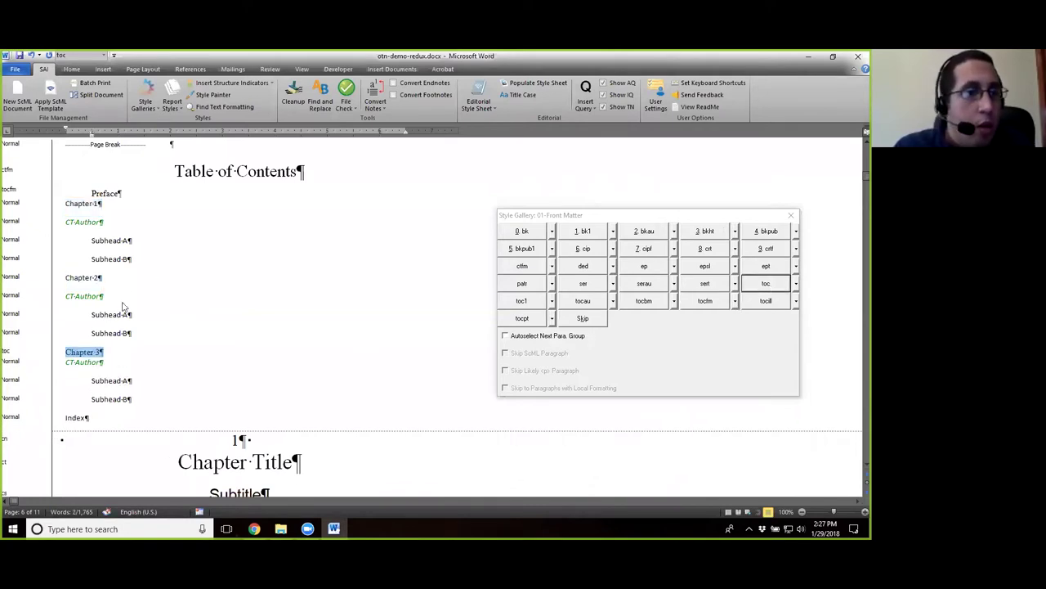
left_click(109, 334)
left_click(70, 277)
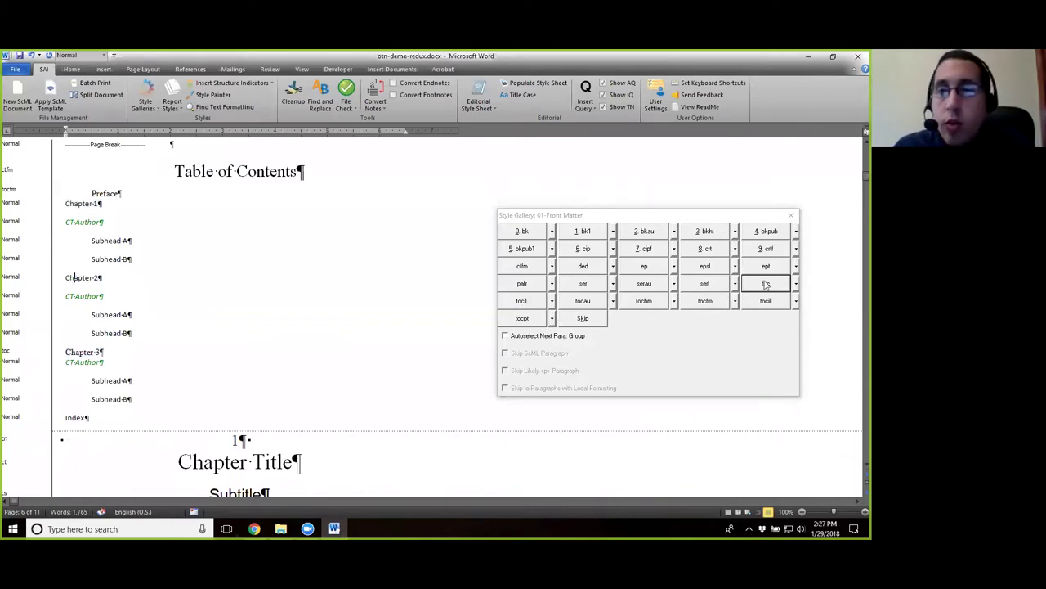
left_click(766, 285)
left_click(75, 205)
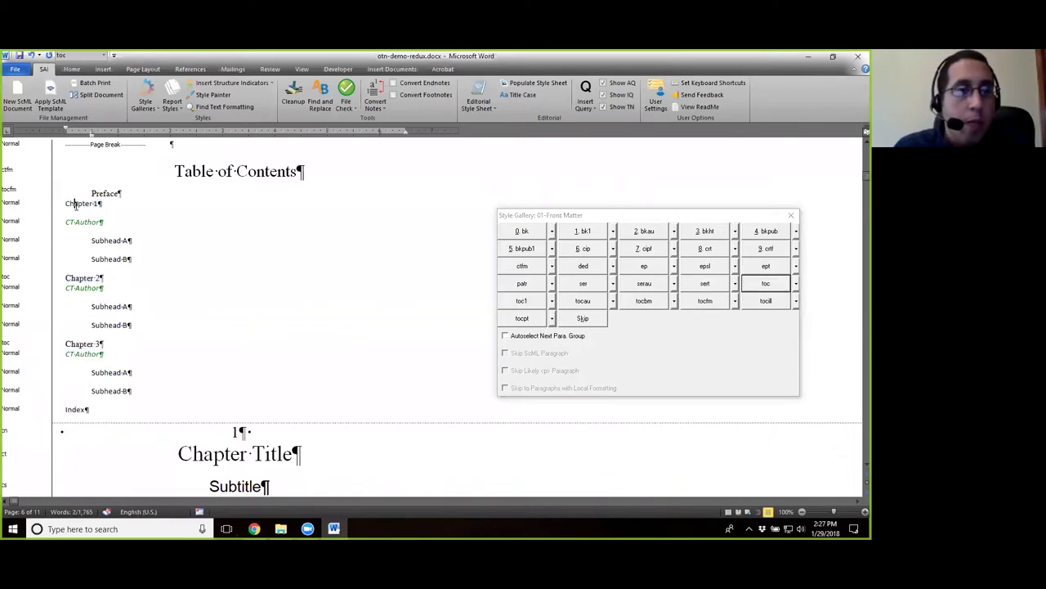
left_click(775, 284)
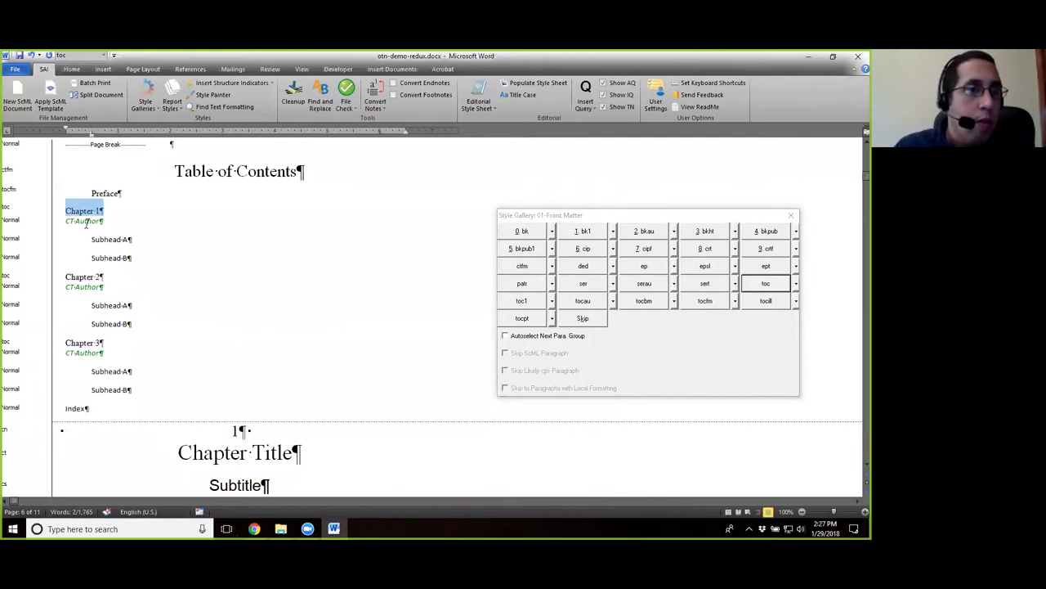
Step: Style each chapter's CT-Author line as tocau
left_click(87, 221)
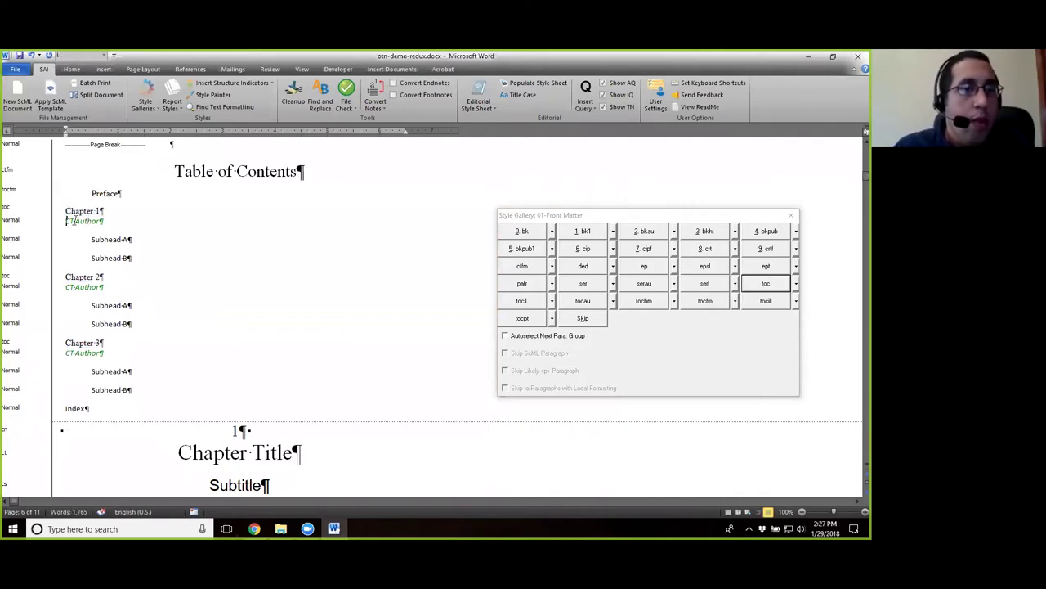
left_click_drag(69, 221, 115, 221)
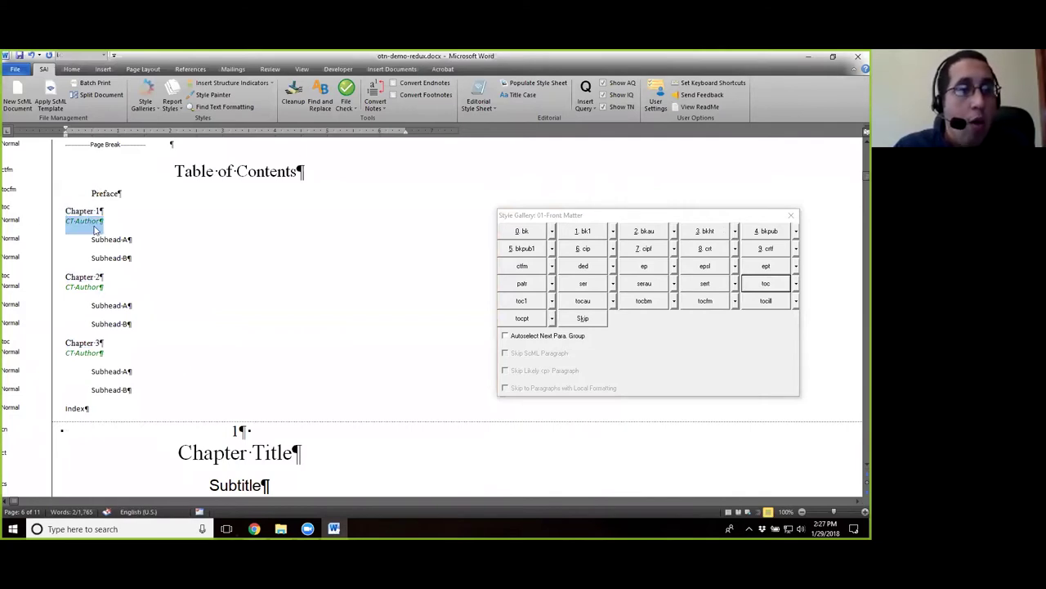
left_click(590, 304)
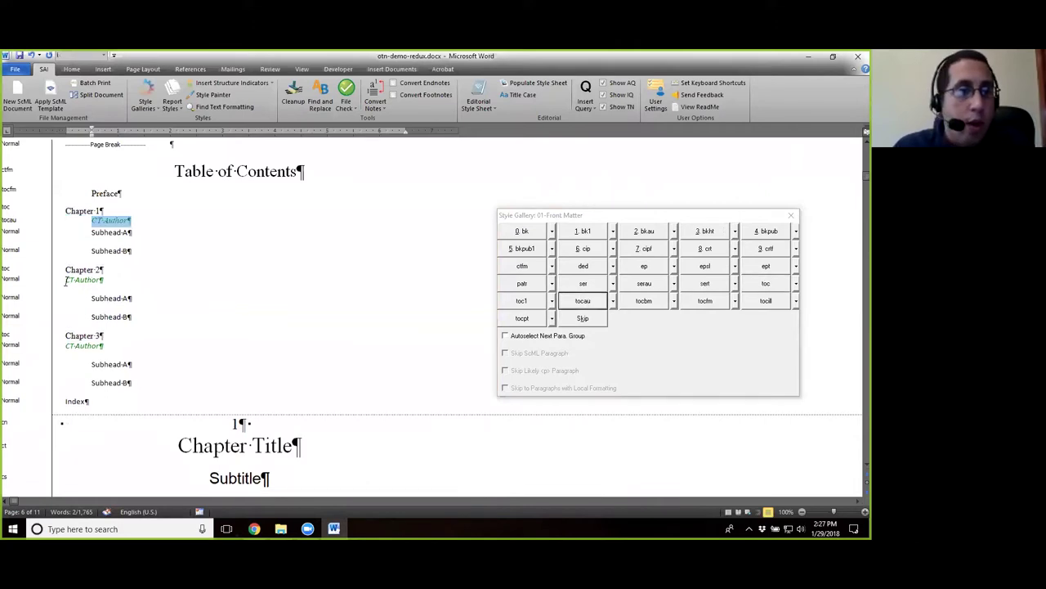
left_click_drag(65, 281, 104, 280)
left_click(585, 303)
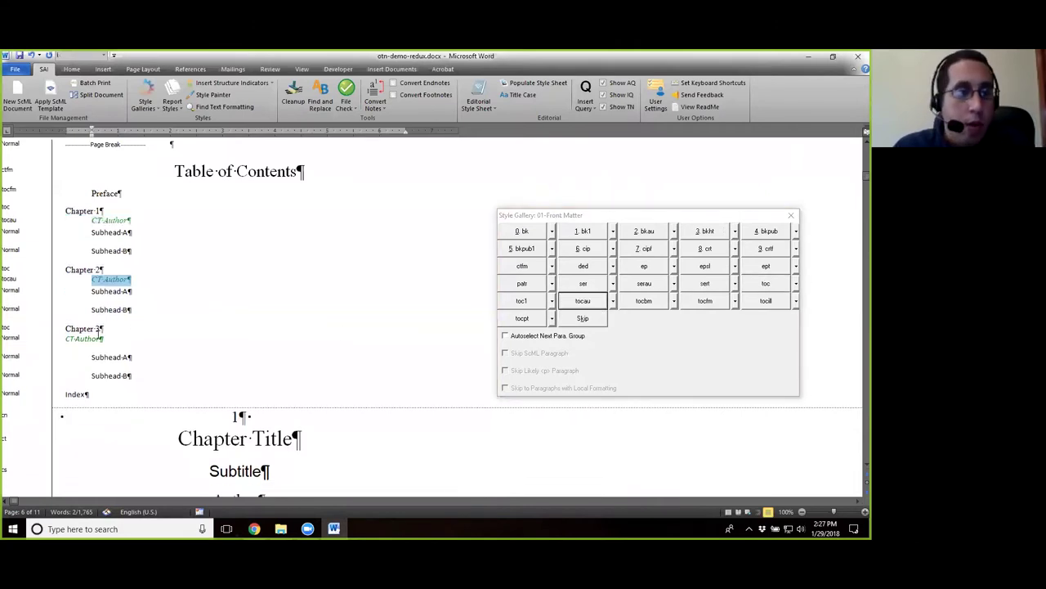
left_click_drag(65, 338, 106, 339)
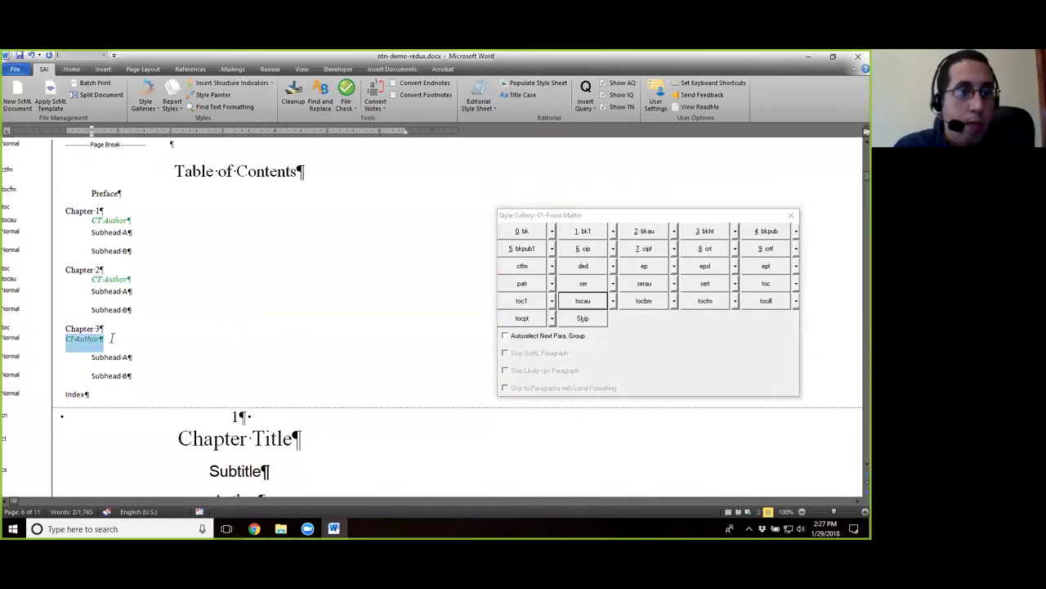
left_click(590, 303)
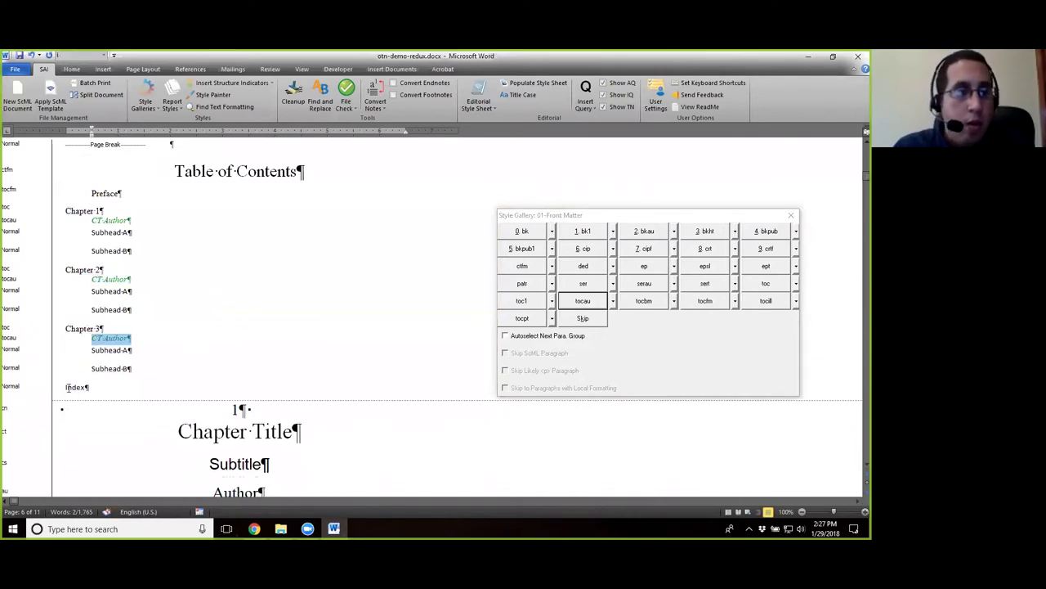
Step: Apply toc1 to Chapter 1's Subhead A and Subhead B lines
left_click(94, 234)
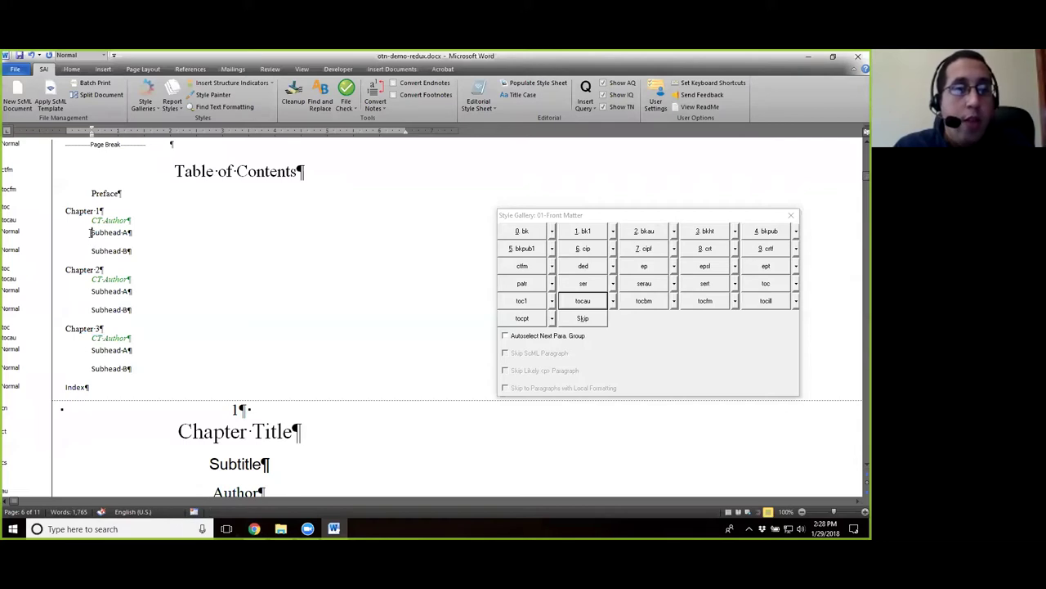
left_click_drag(90, 232, 134, 250)
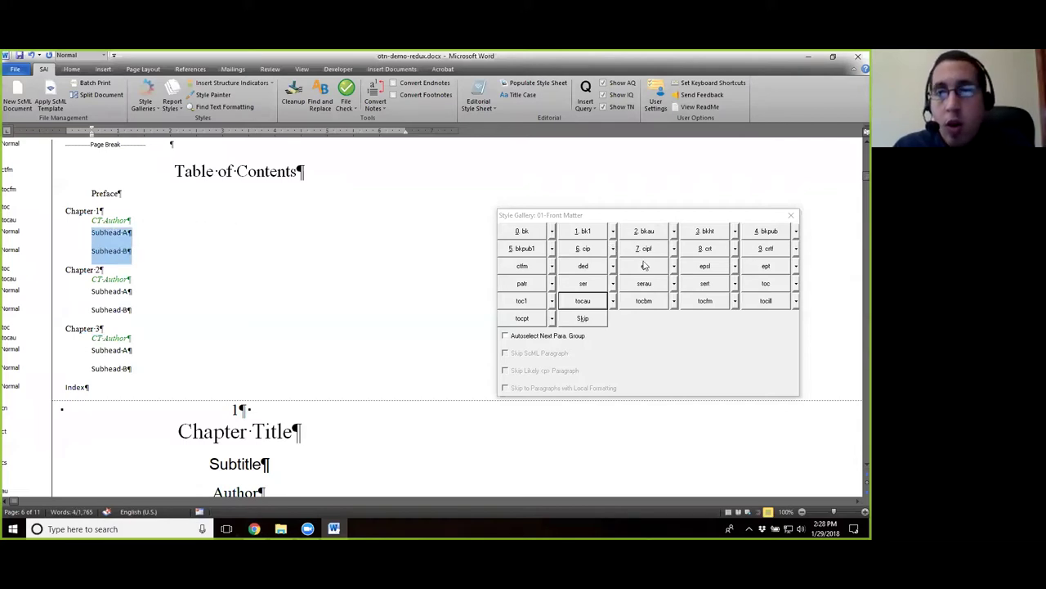
left_click(114, 236)
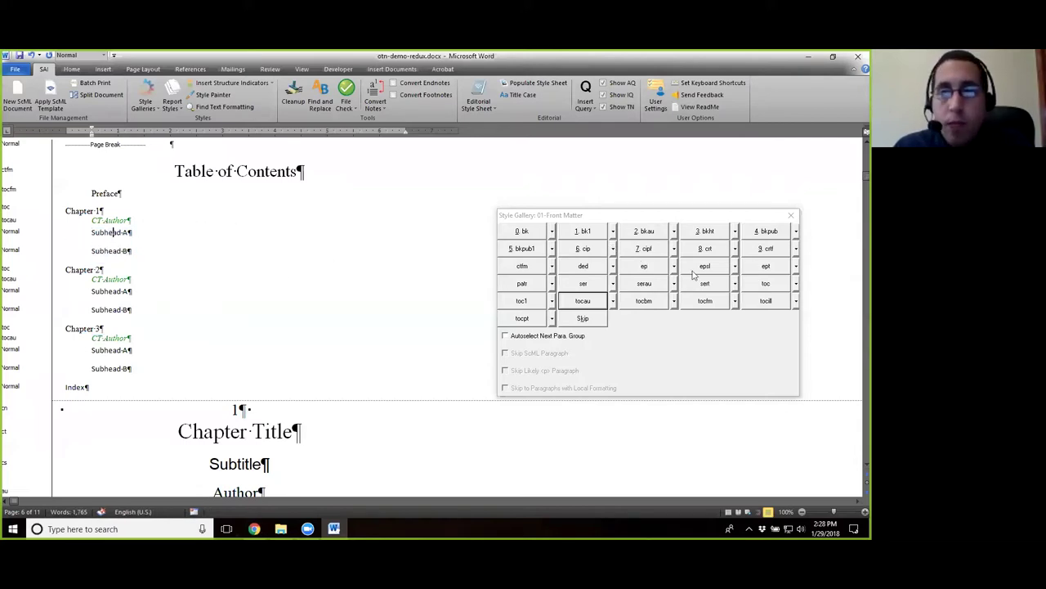
left_click(521, 300)
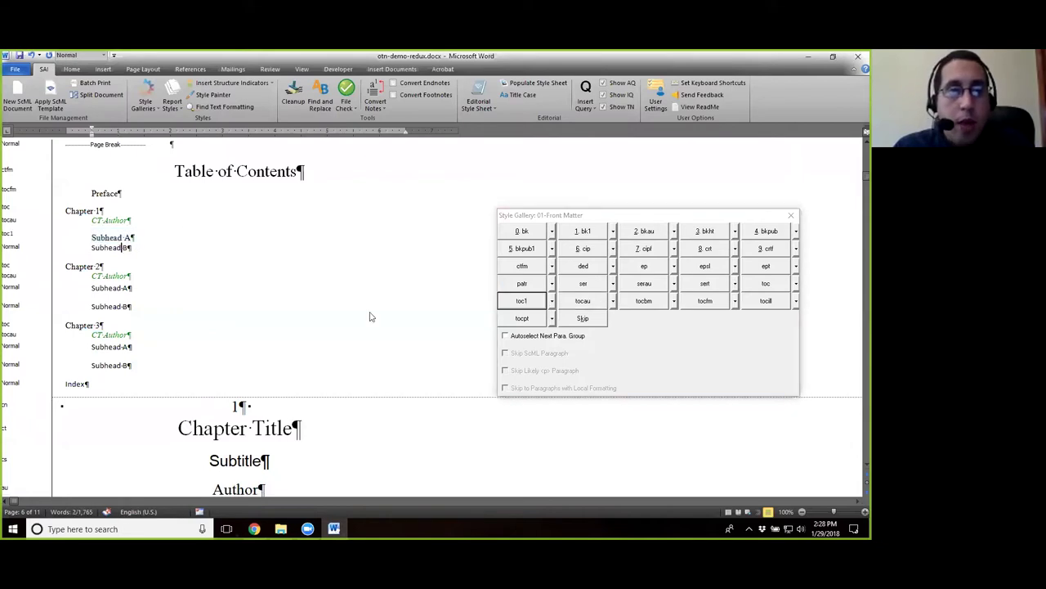
key("space")
Step: Apply toc1 to the Chapter 2 and 3 Subhead A/B lines, and tocbm to Index
left_click(125, 293)
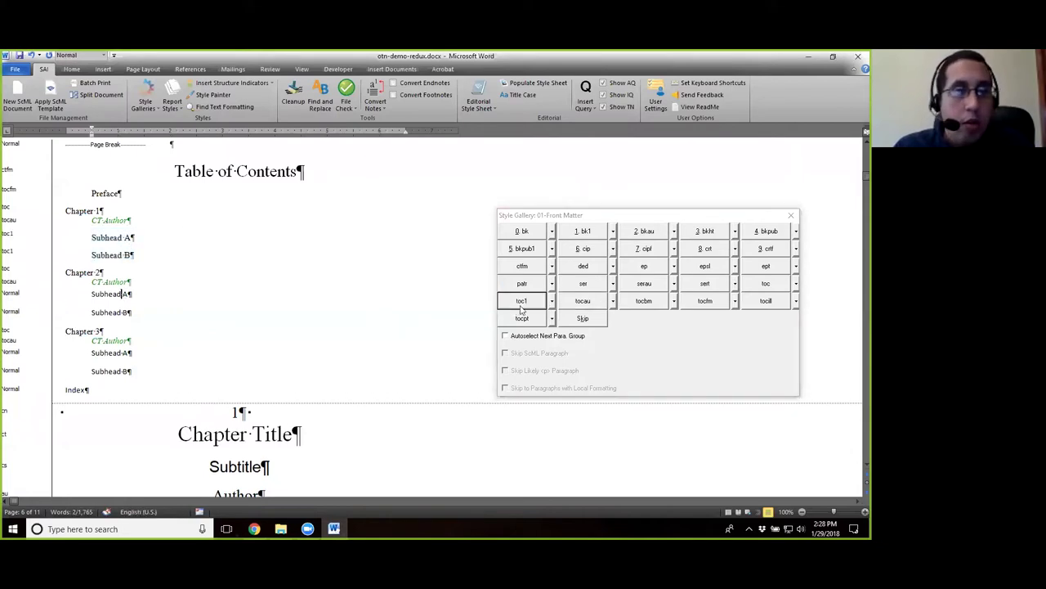
key("space")
left_click(121, 311)
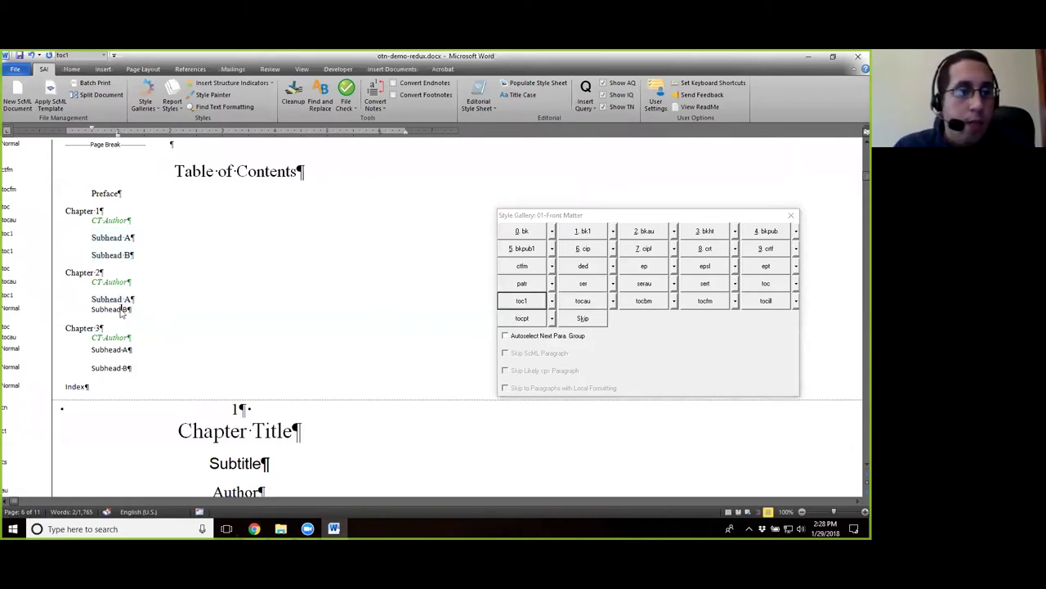
left_click(511, 303)
left_click(130, 355)
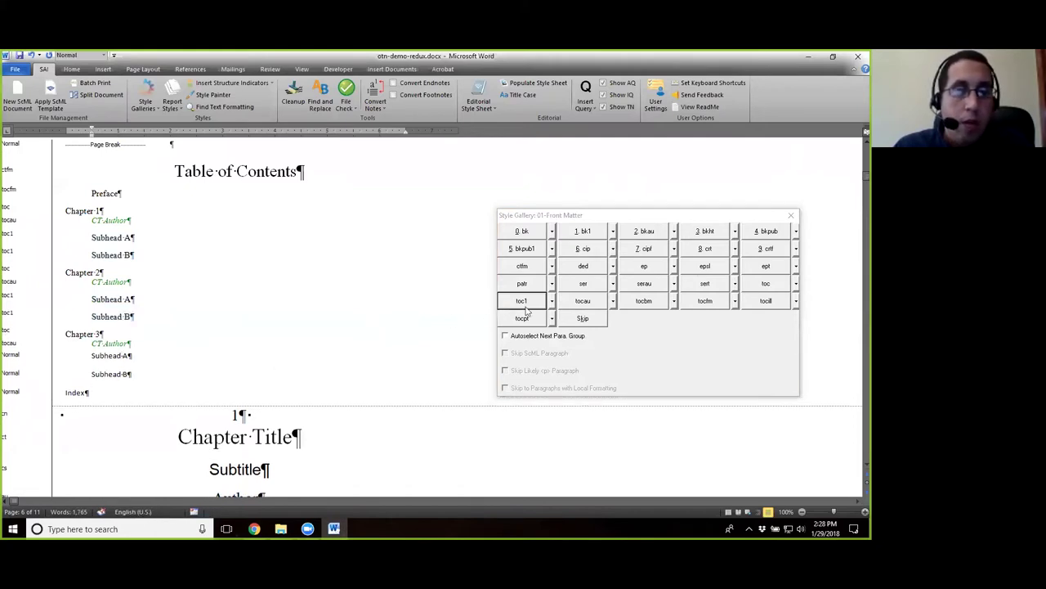
key("space")
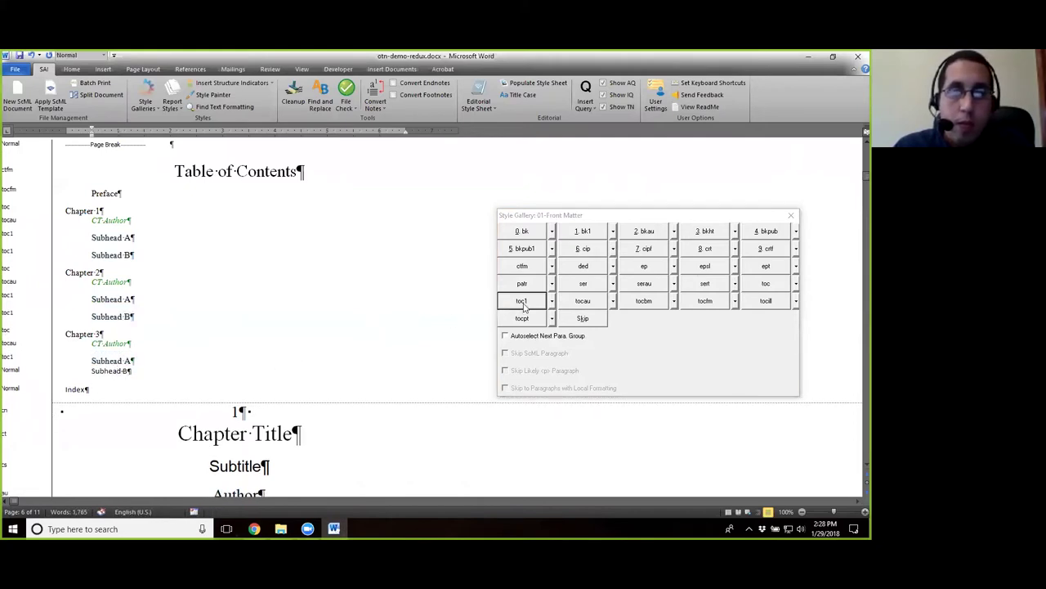
left_click(523, 301)
left_click(76, 390)
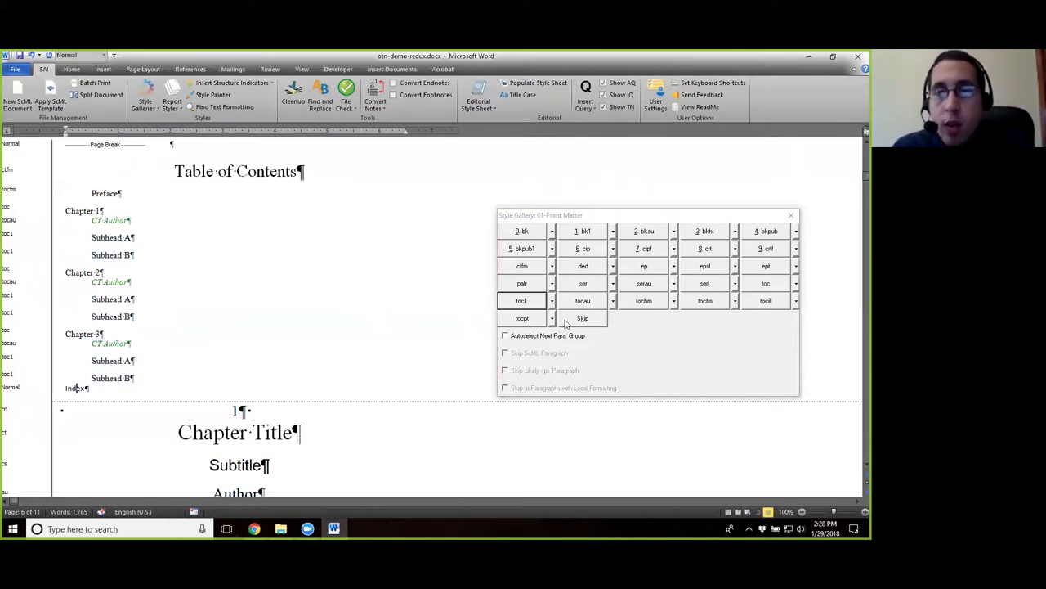
left_click(645, 301)
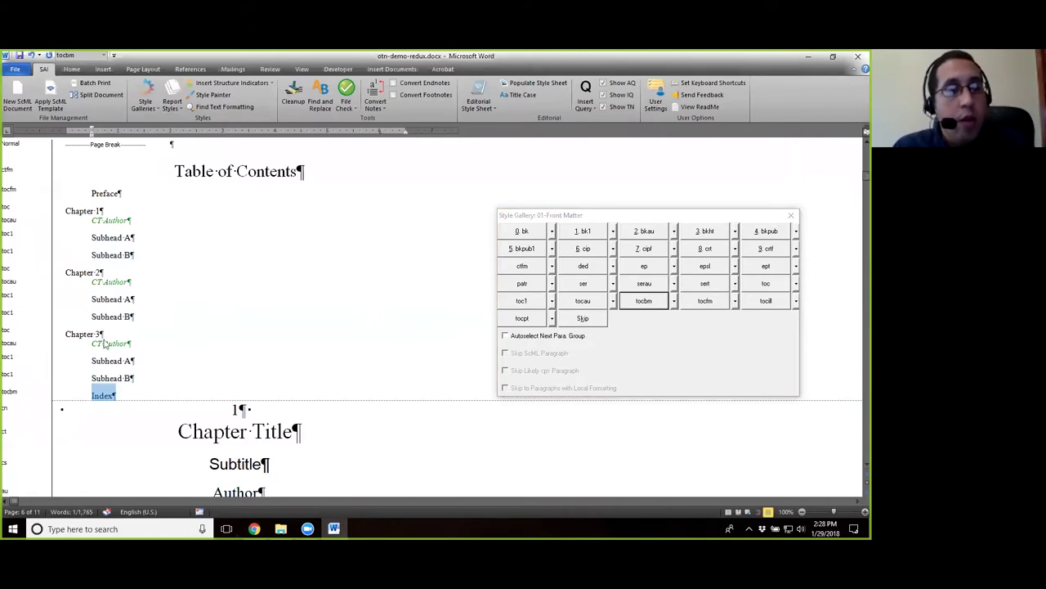
Step: Strip local formatting from the CT Author lines under Chapters 1, 2 and 3 with Ctrl+Space
scroll(260, 280, "down", 2)
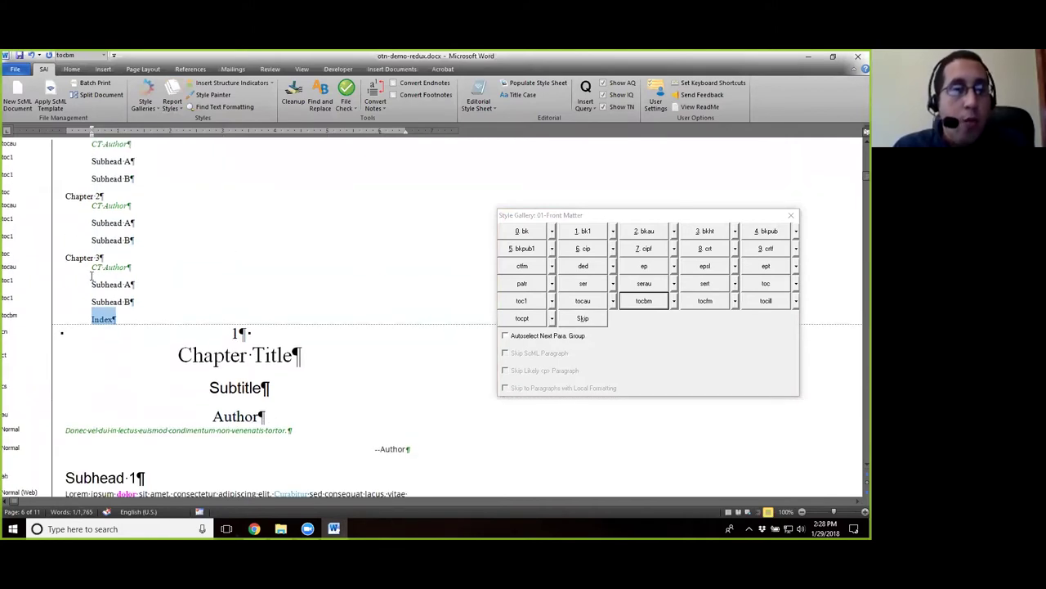
left_click_drag(91, 267, 144, 278)
scroll(194, 287, "up", 2)
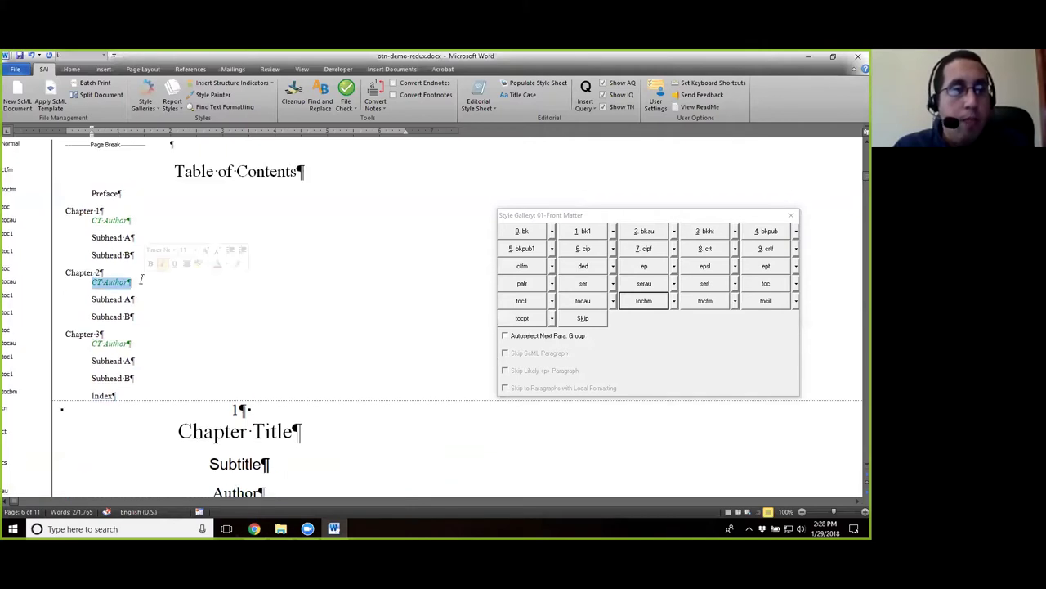
left_click_drag(91, 221, 137, 221)
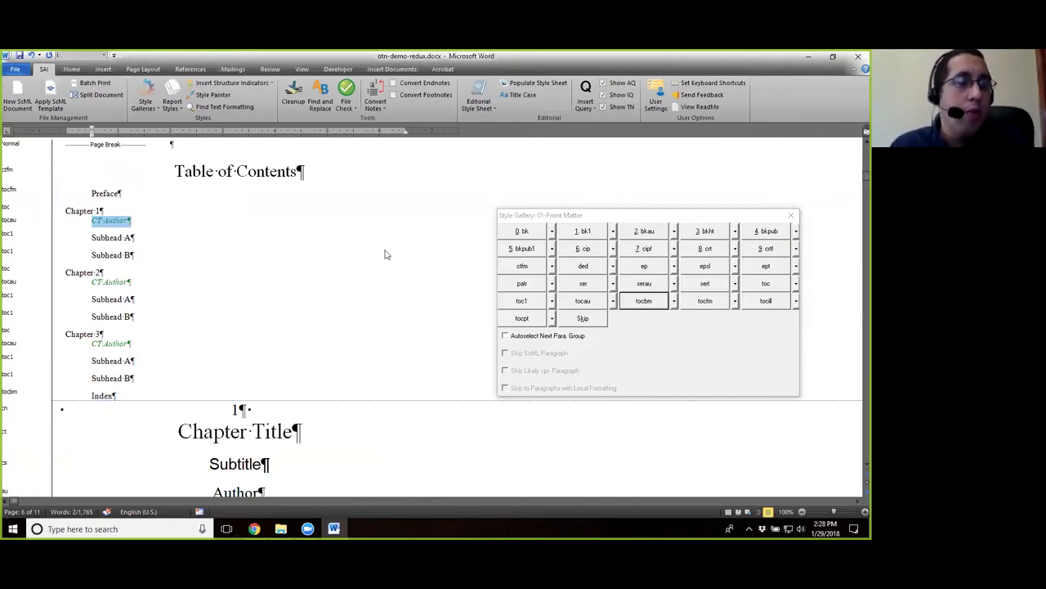
left_click(90, 221)
left_click_drag(92, 219, 135, 222)
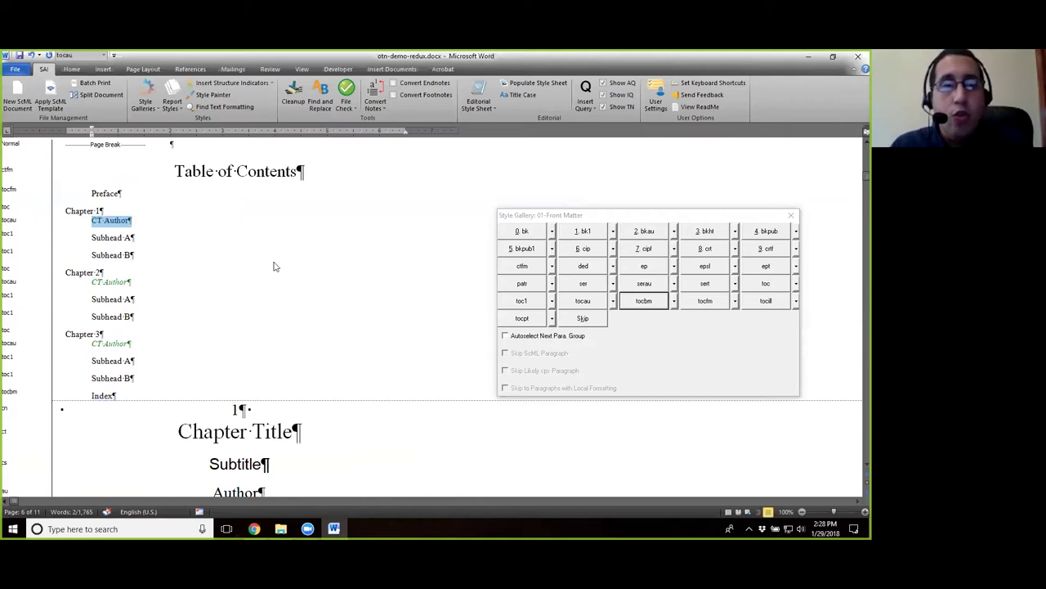
key("ctrl+space")
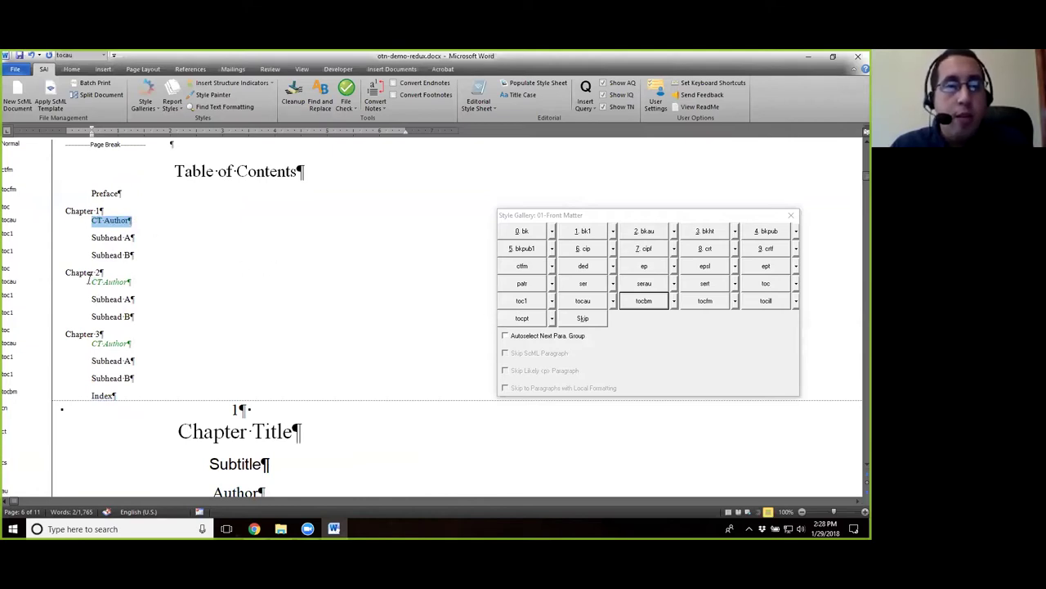
left_click_drag(90, 280, 159, 281)
key("ctrl+space")
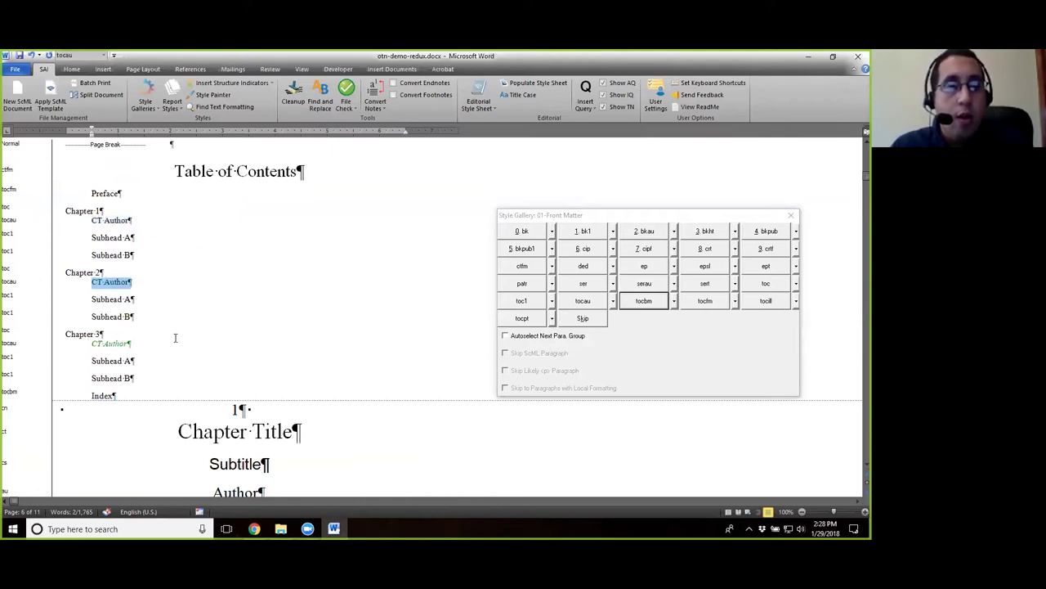
left_click_drag(92, 343, 137, 344)
key("ctrl+space")
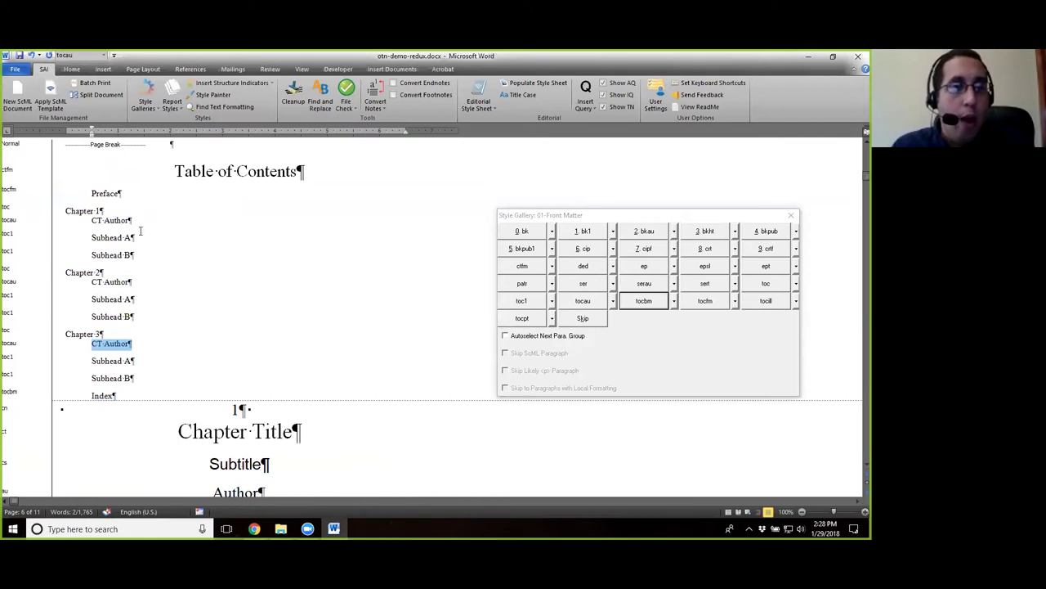
Step: Clear Chapter 3's CT Author local italic formatting using Find Text Formatting's Clear Local
left_click(232, 112)
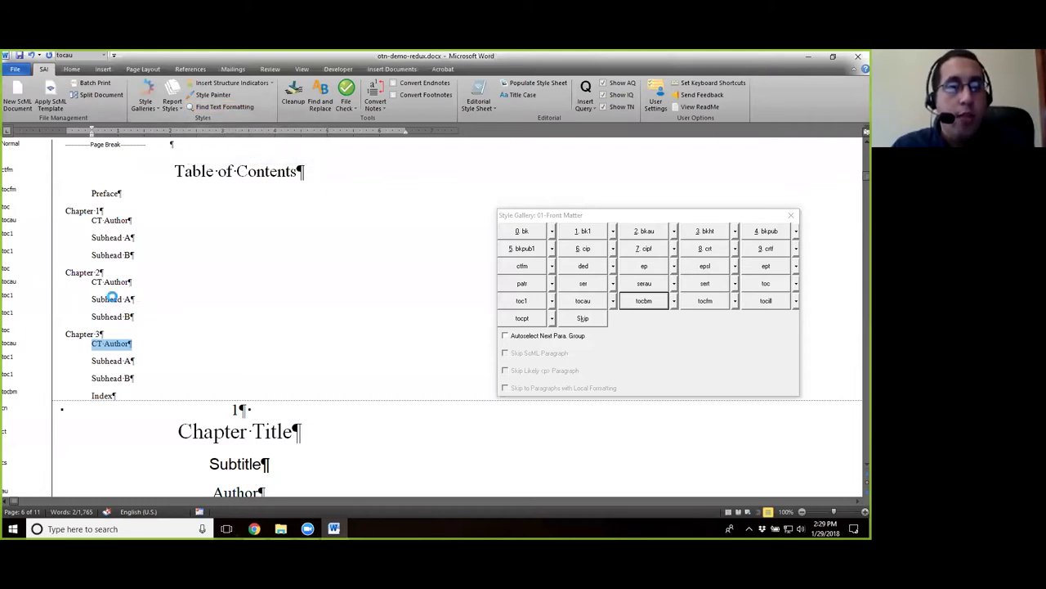
left_click_drag(93, 343, 131, 344)
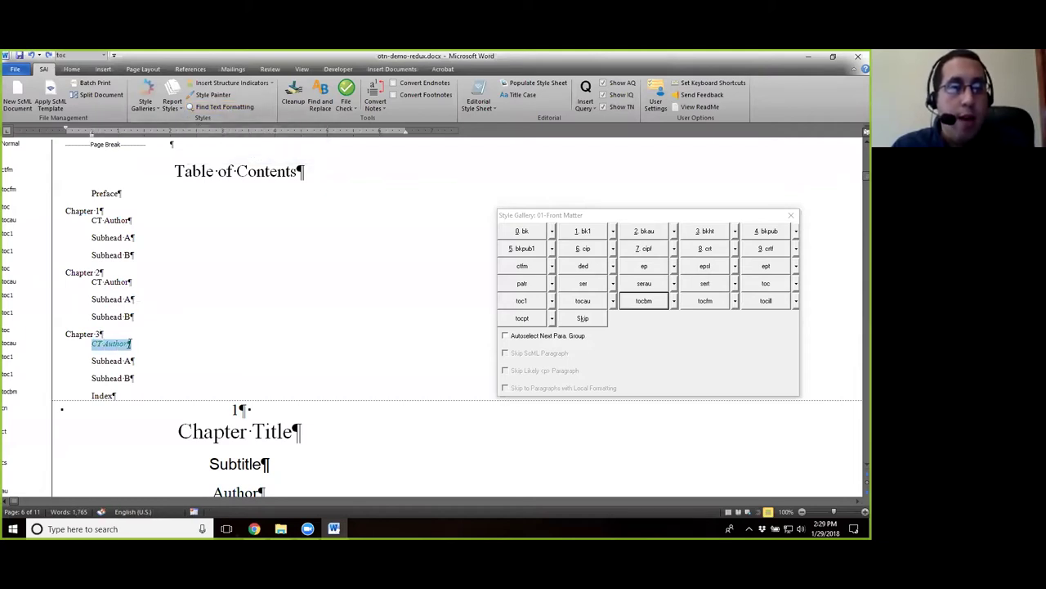
left_click(221, 107)
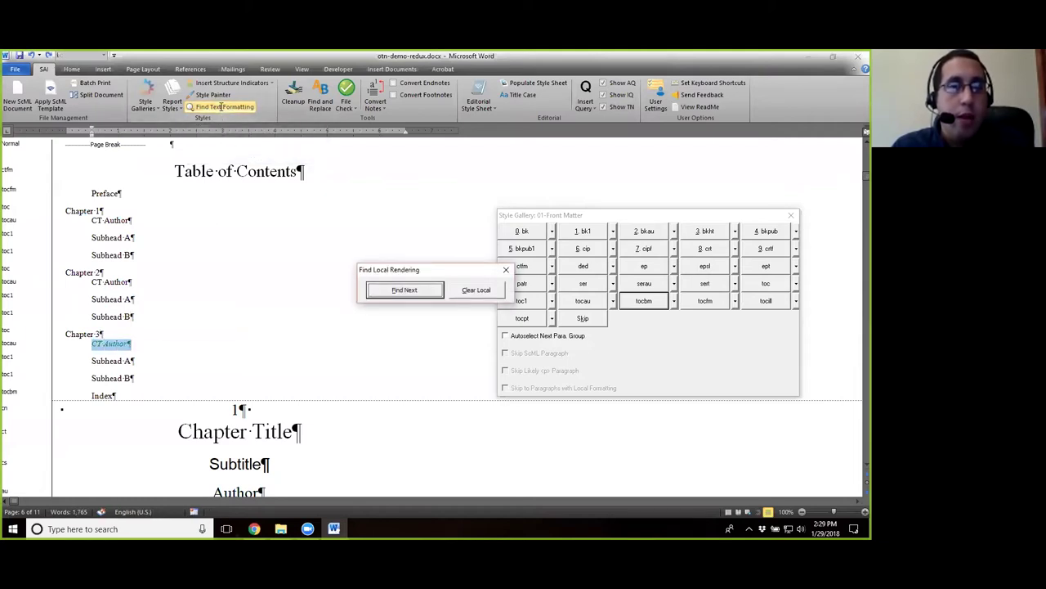
left_click(474, 291)
left_click(103, 344)
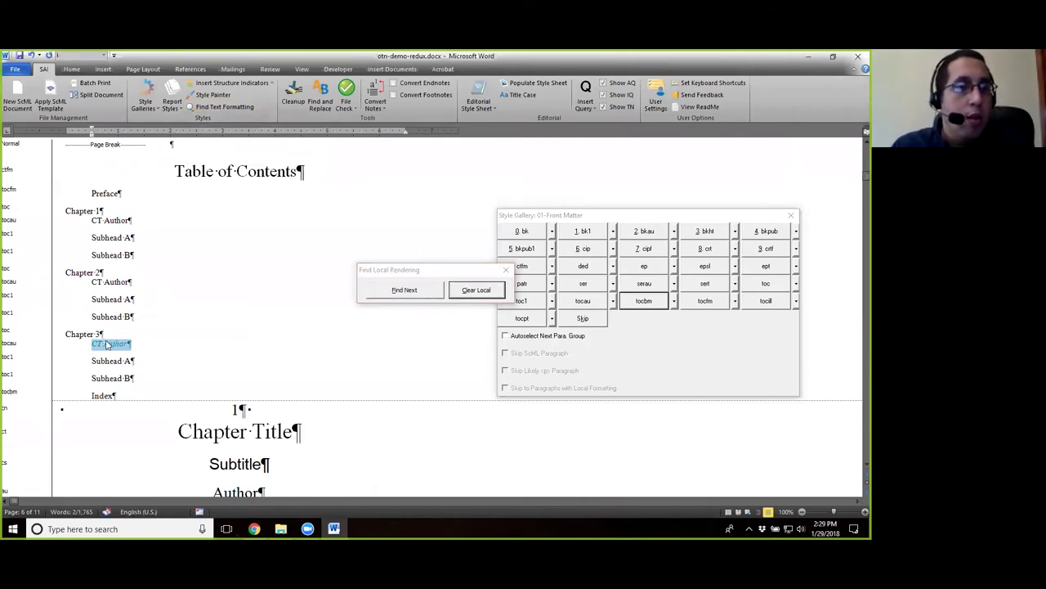
left_click_drag(93, 344, 131, 344)
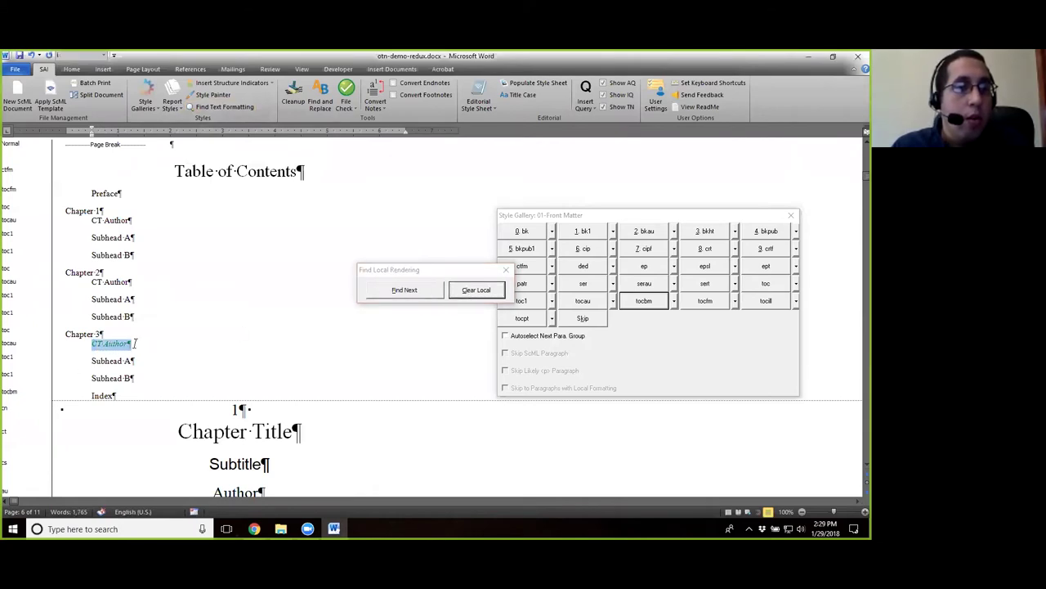
left_click(456, 287)
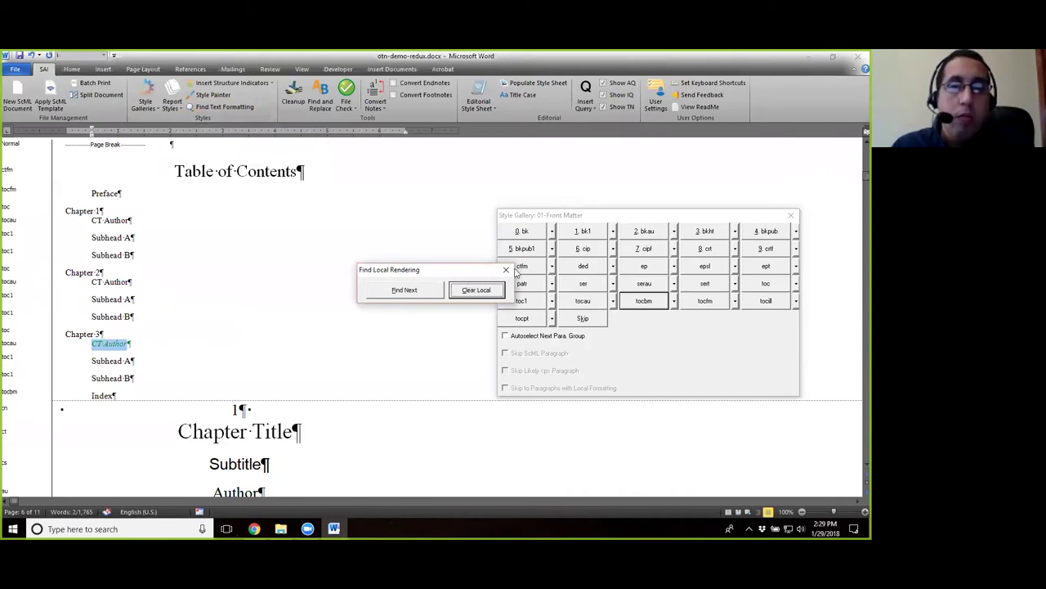
left_click(506, 269)
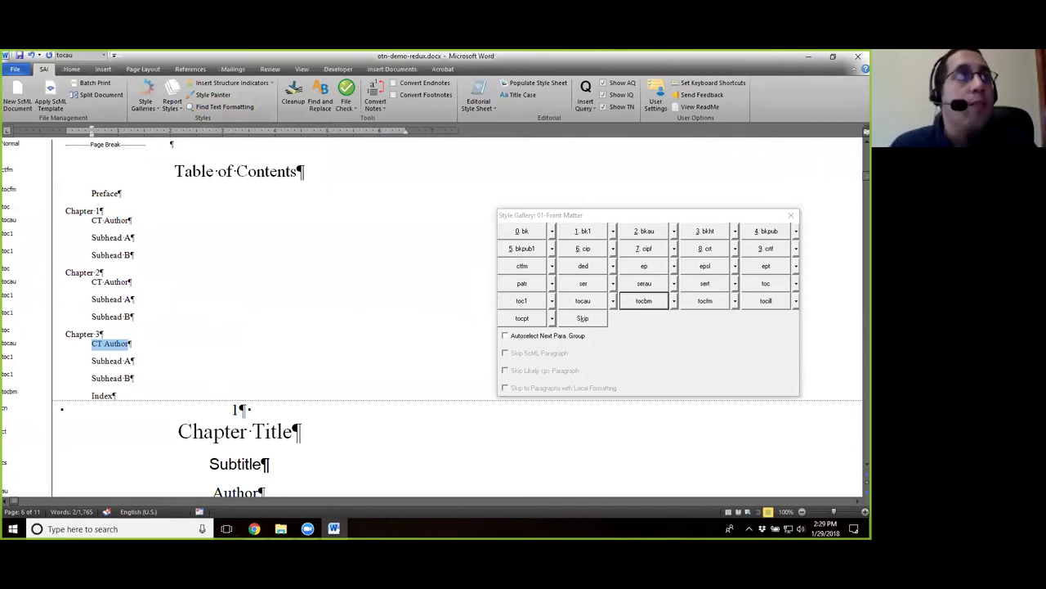
triple_click(168, 283)
scroll(240, 278, "down", 3)
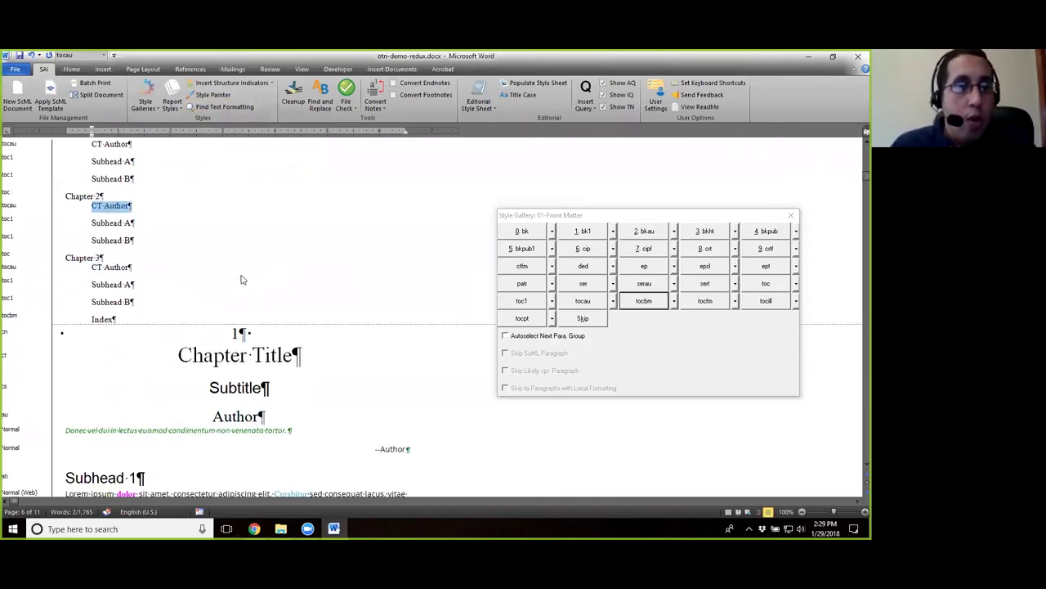
scroll(323, 311, "down", 2)
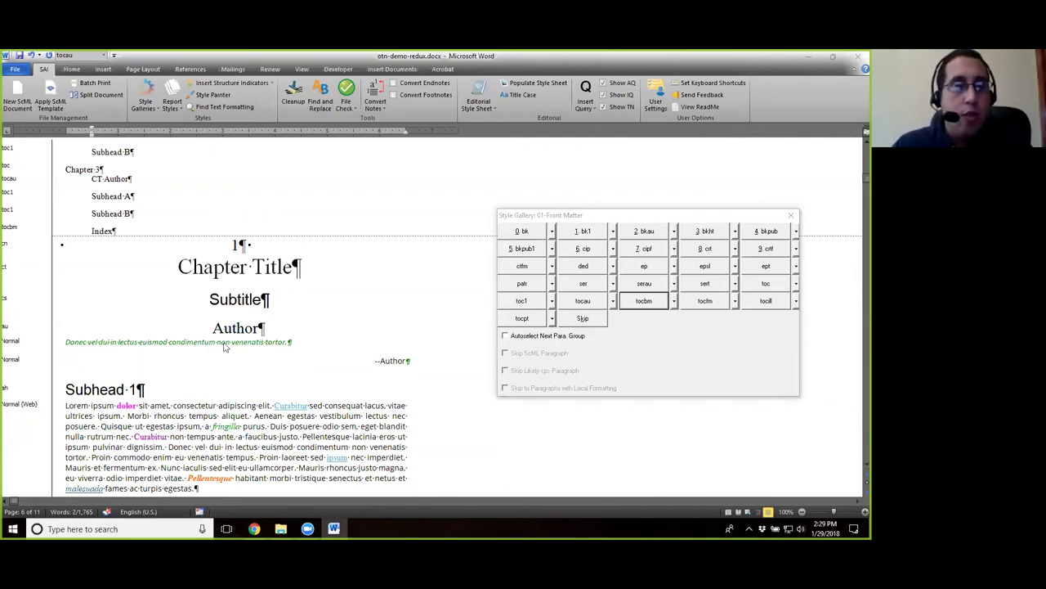
scroll(316, 309, "down", 3)
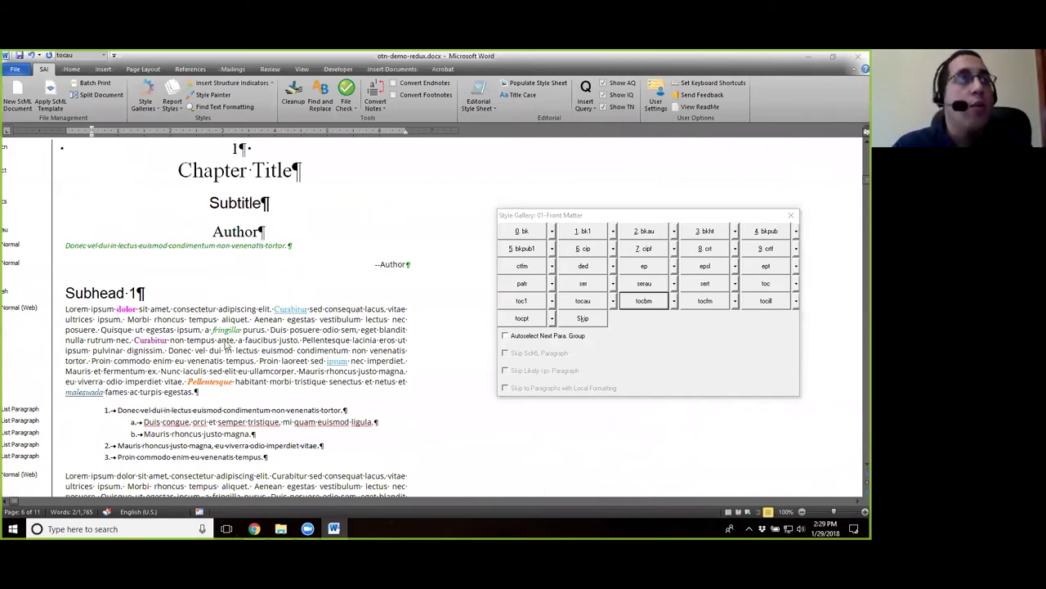
scroll(176, 331, "down", 2)
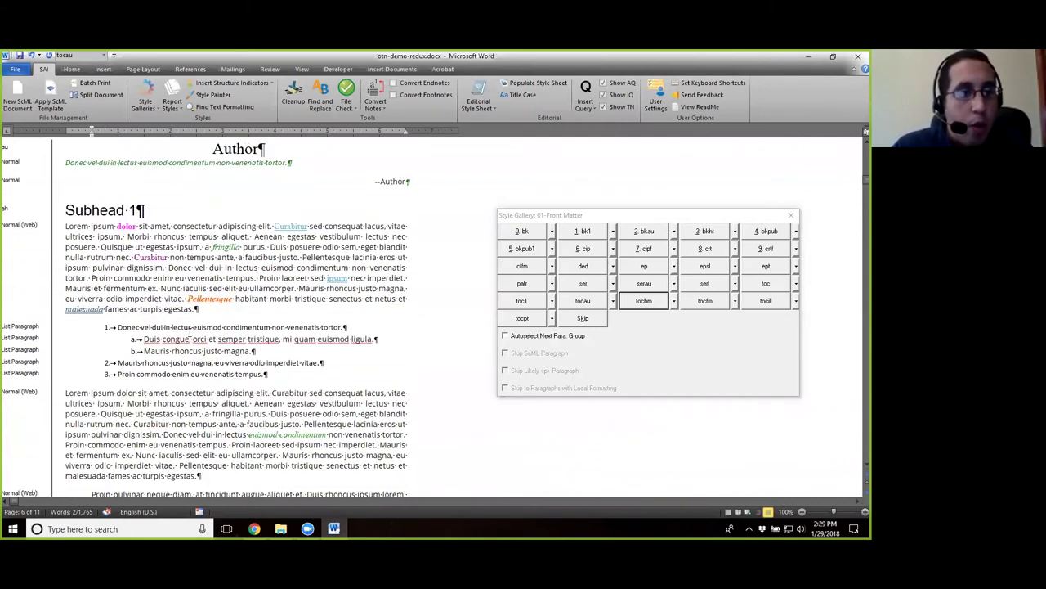
scroll(148, 309, "down", 2)
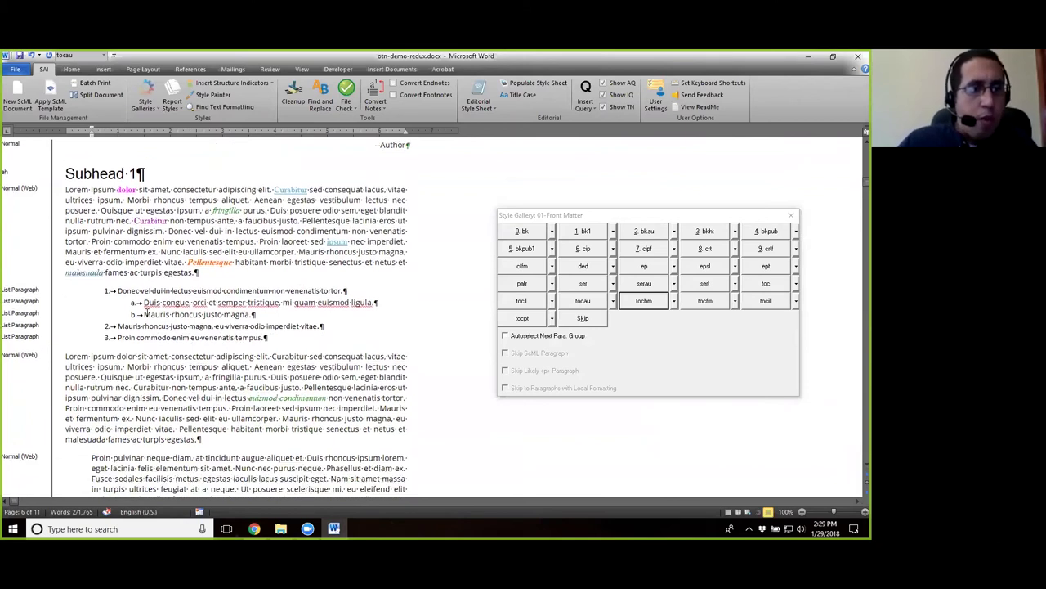
left_click(162, 343)
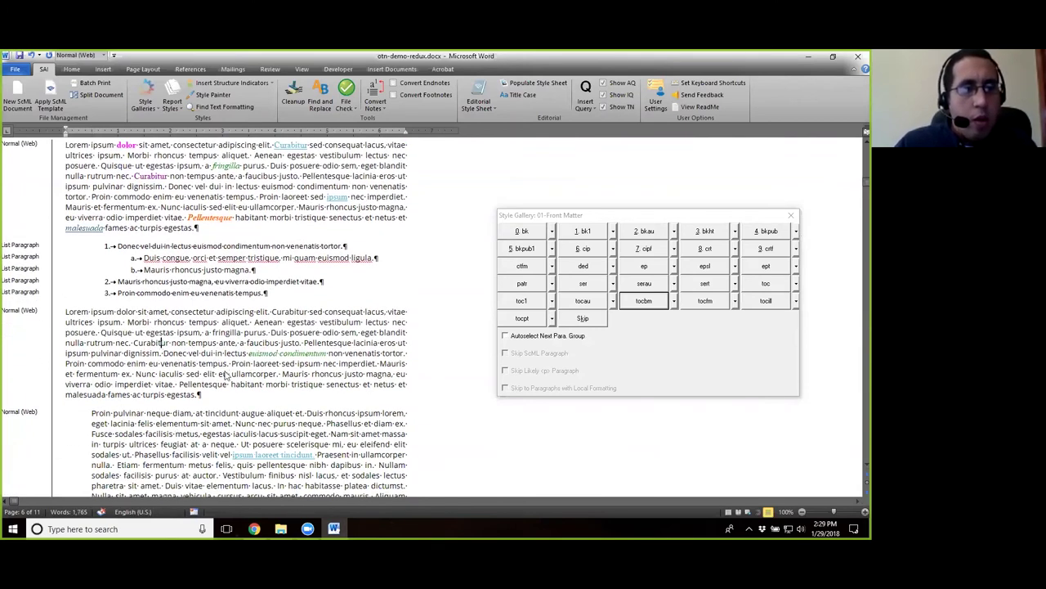
scroll(152, 311, "down", 3)
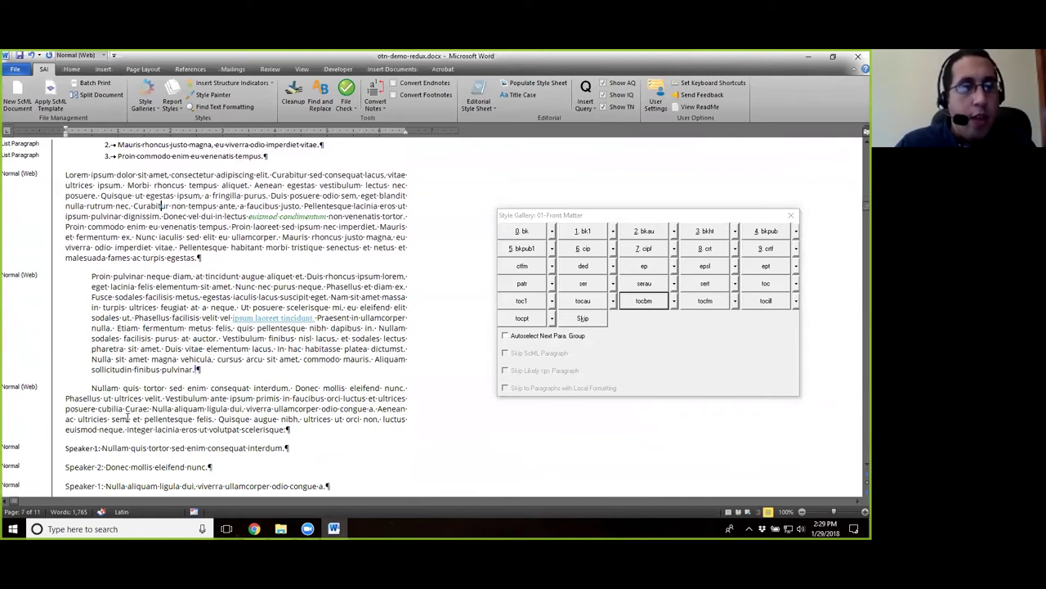
scroll(145, 292, "down", 1)
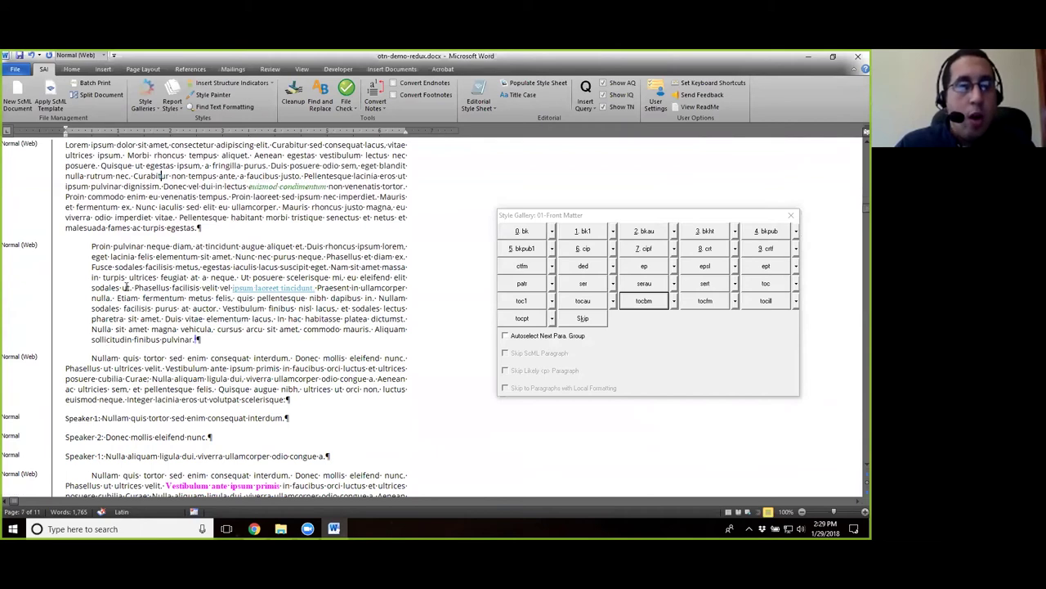
left_click(141, 277)
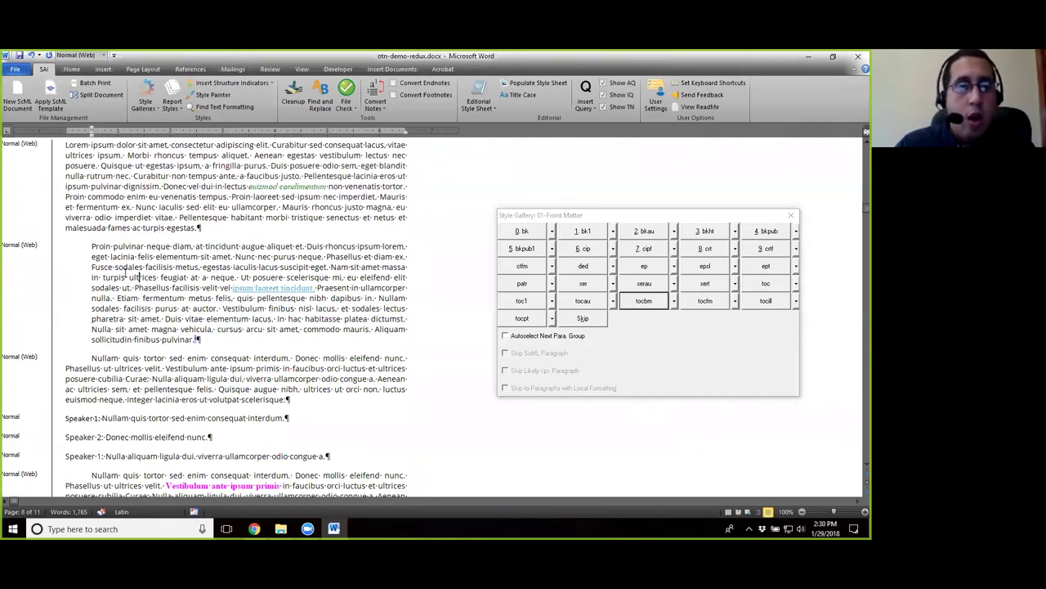
scroll(167, 328, "down", 1)
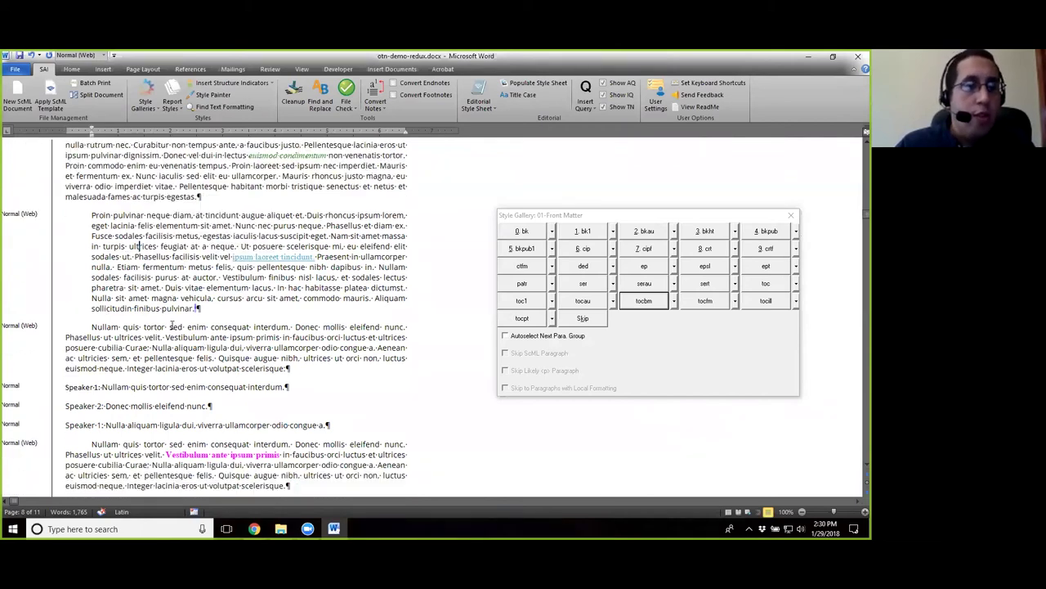
scroll(158, 357, "down", 2)
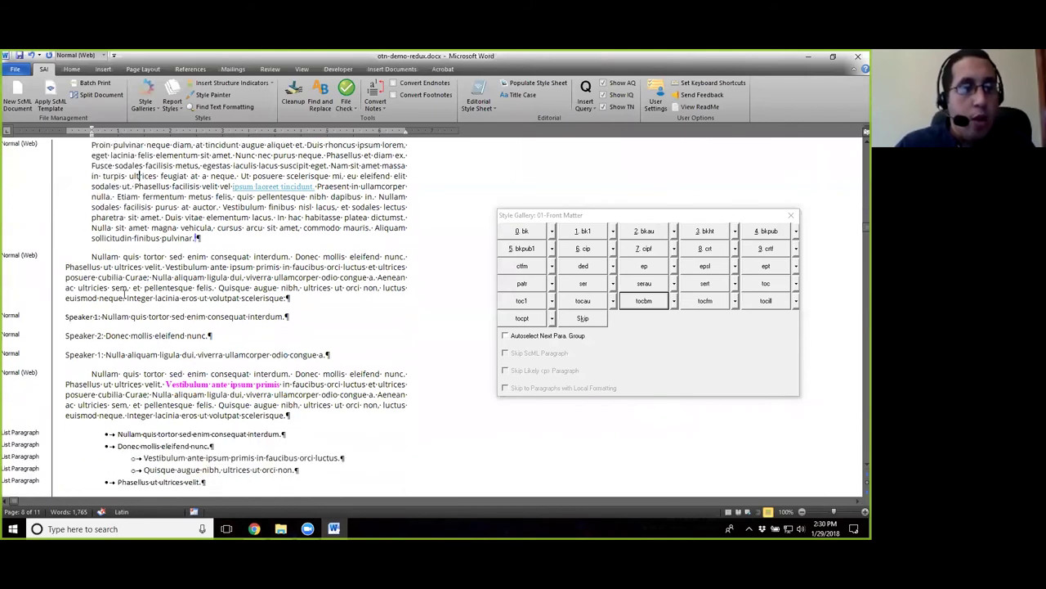
scroll(140, 314, "down", 7)
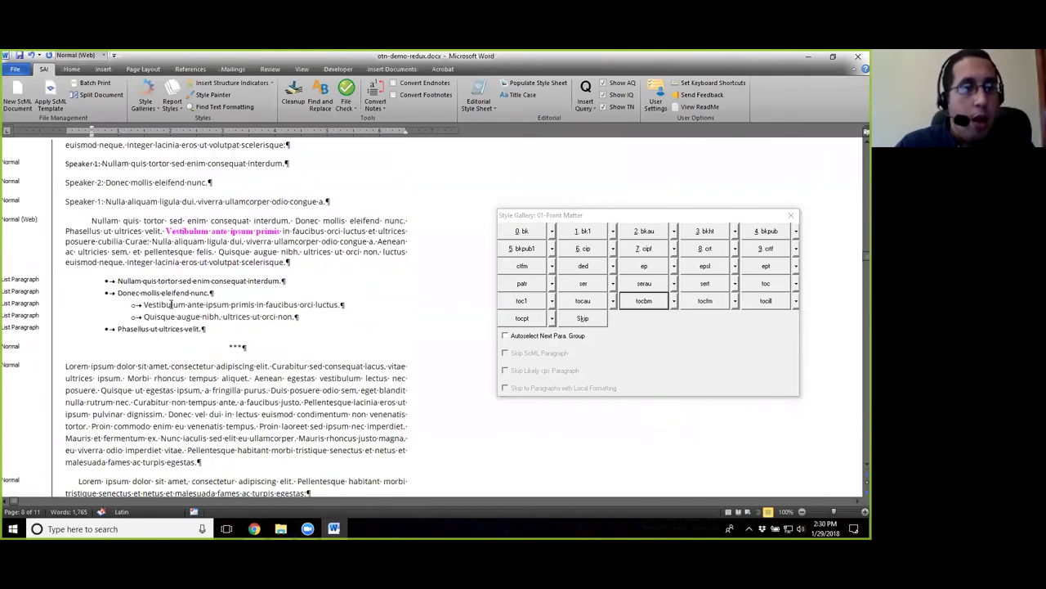
scroll(171, 305, "down", 1)
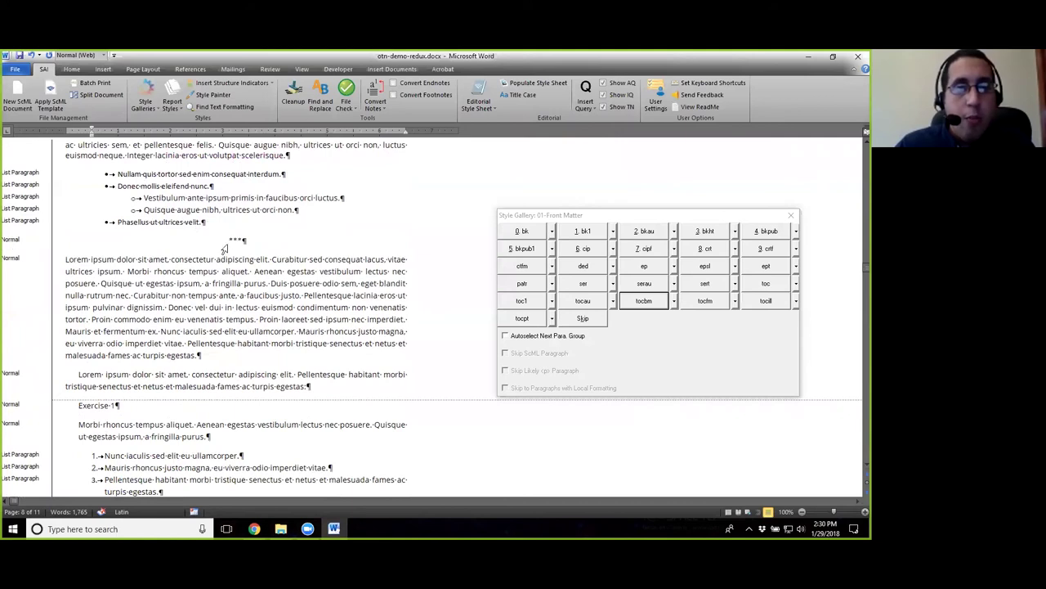
Step: Select the asterisk break paragraph and pick Book in the Select Style Galleries list
left_click(11, 241)
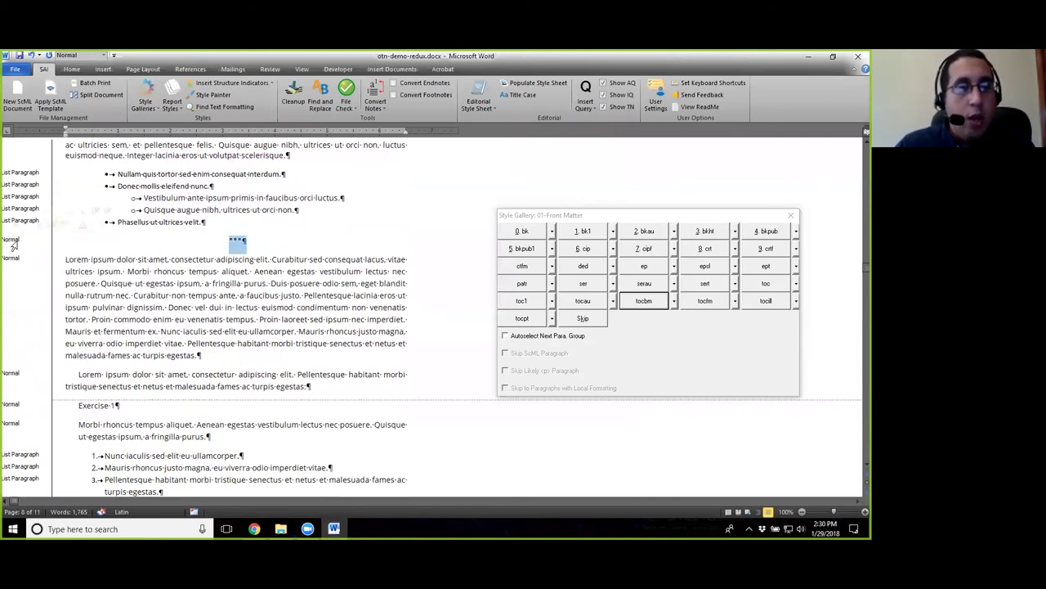
left_click(147, 99)
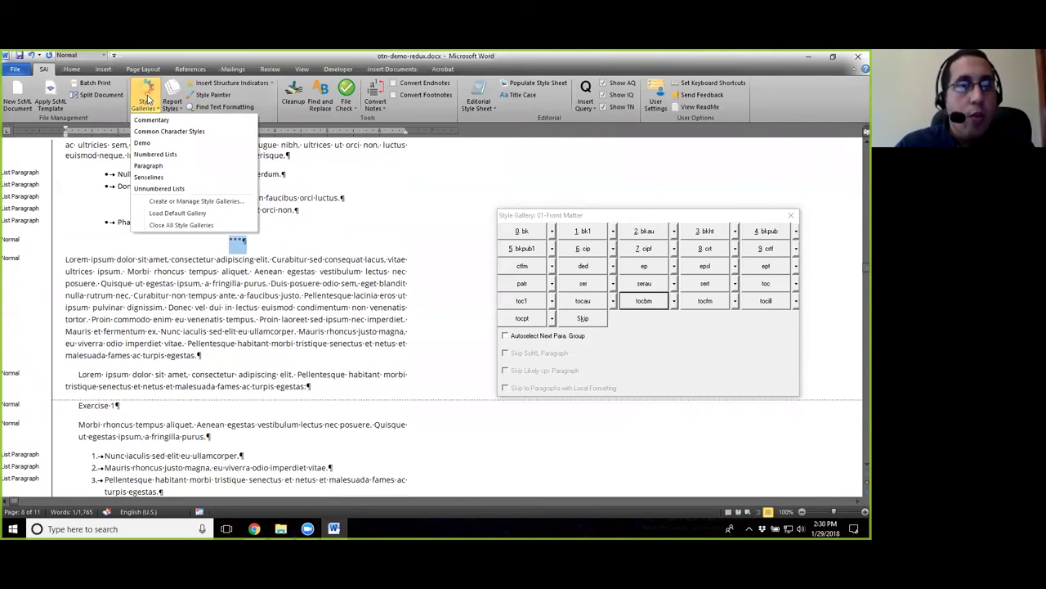
left_click(177, 213)
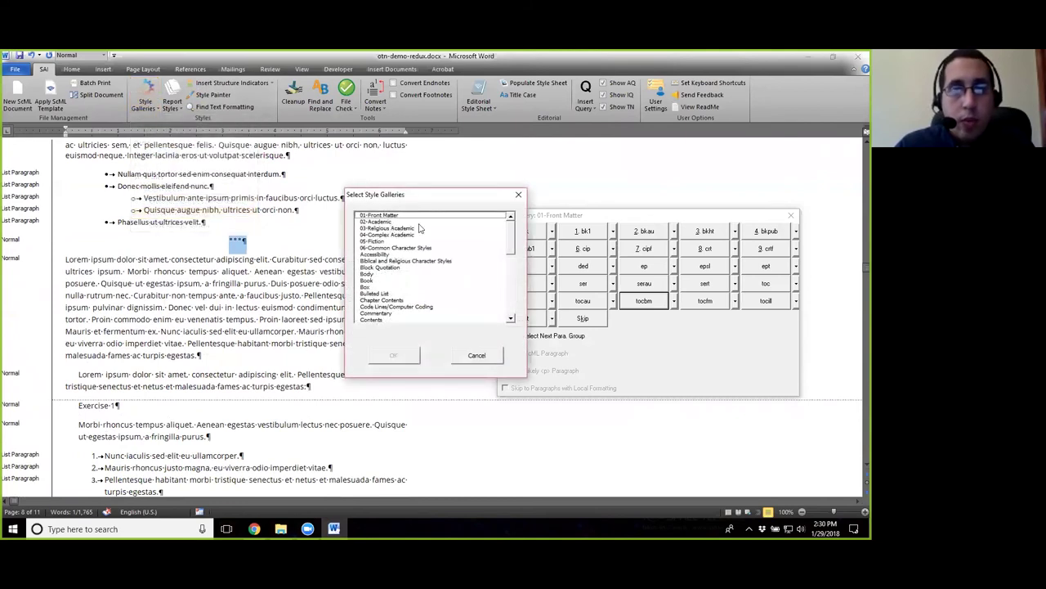
mouse_move(512, 232)
left_mouse_down()
mouse_move(515, 278)
mouse_move(511, 219)
left_mouse_up()
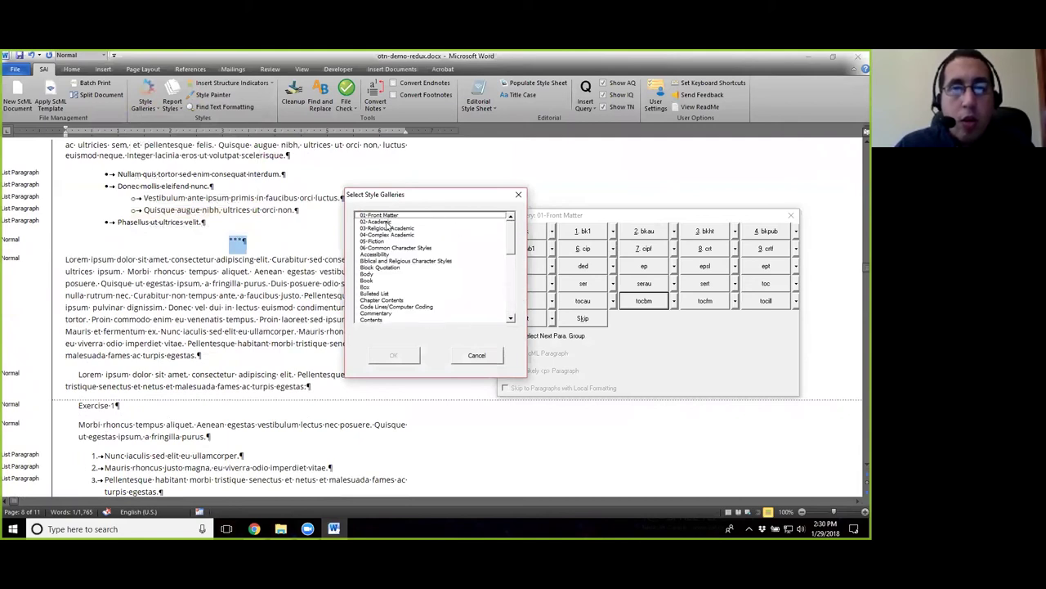
left_click(377, 281)
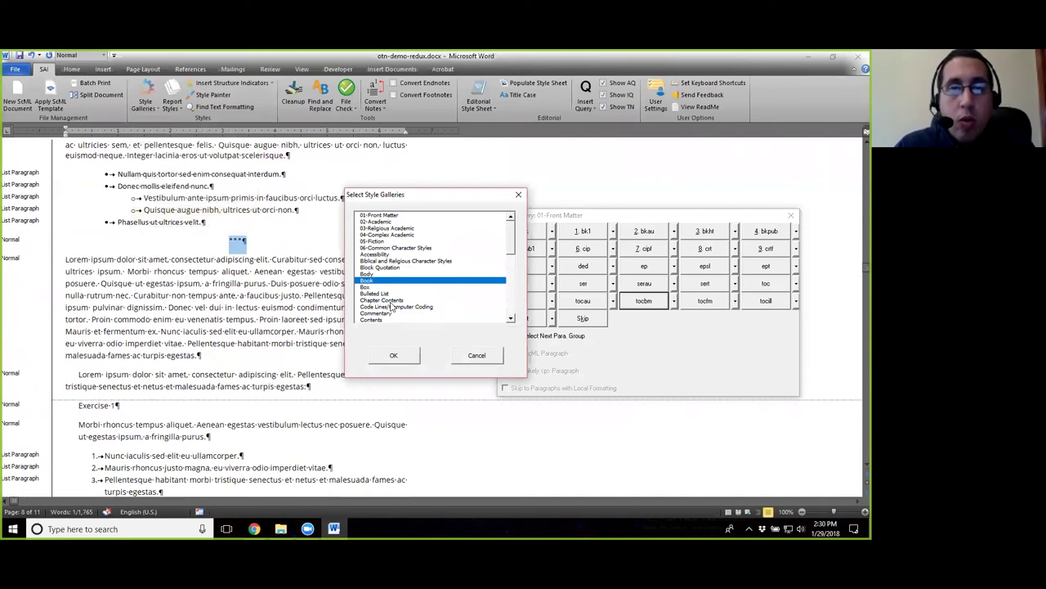
left_click(254, 529)
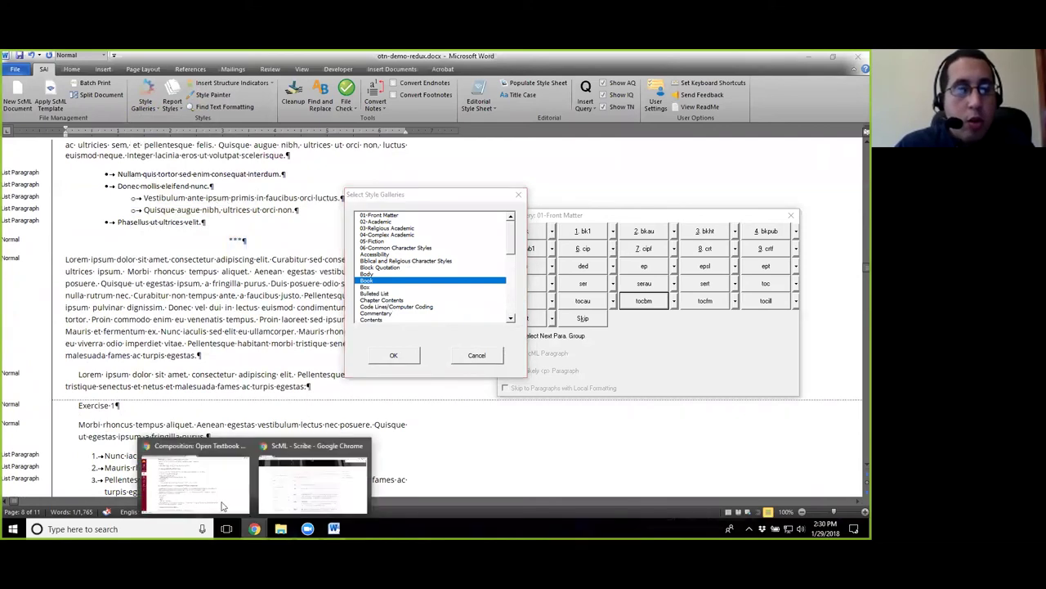
Step: Search the ScML documentation page for 'sec' and step through the matches
left_click(291, 494)
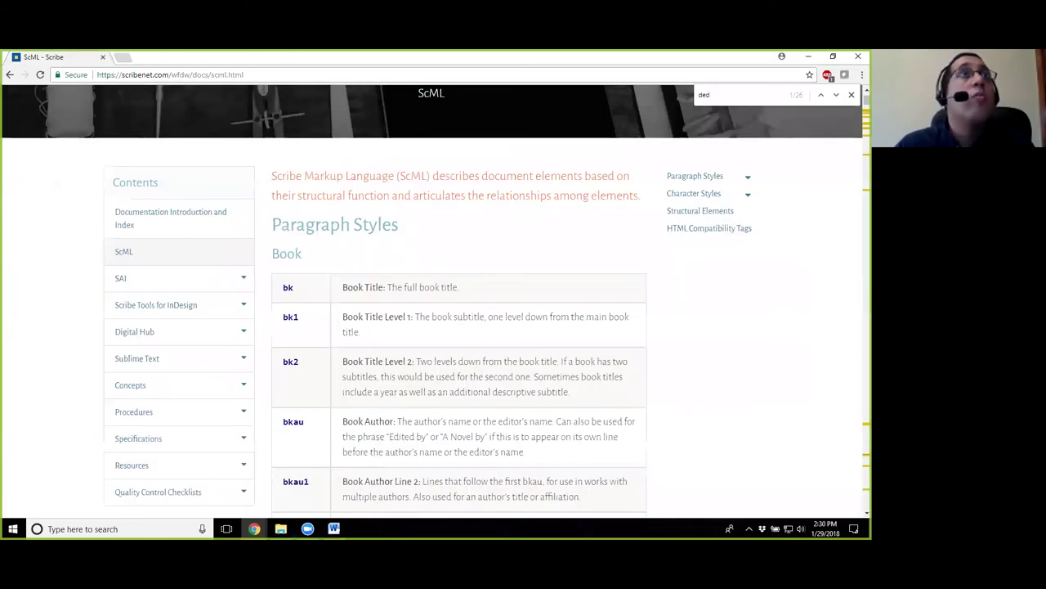
key("BackSpace")
key("BackSpace")
key("BackSpace")
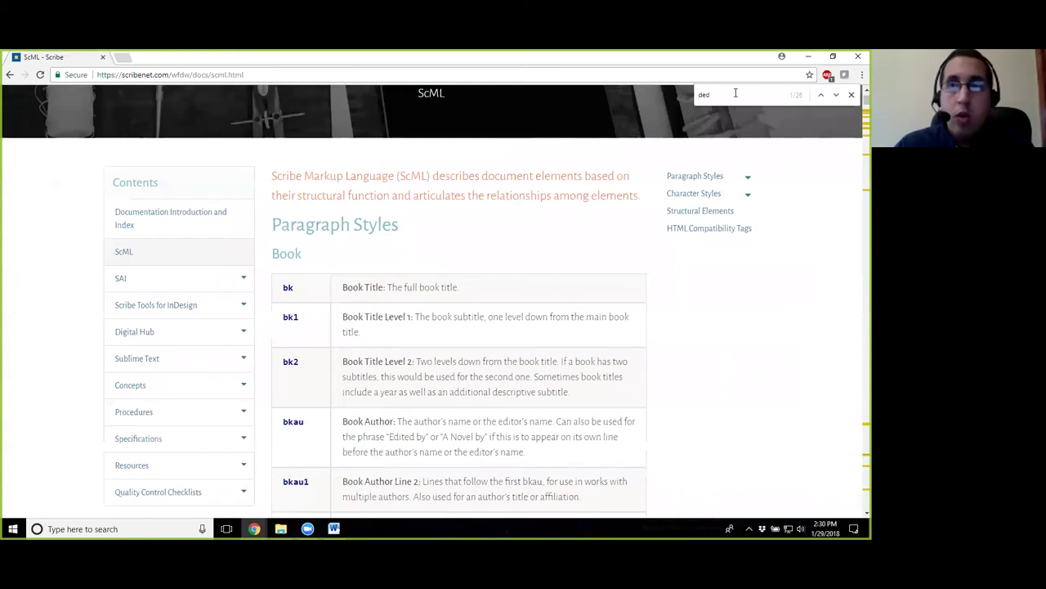
type("se")
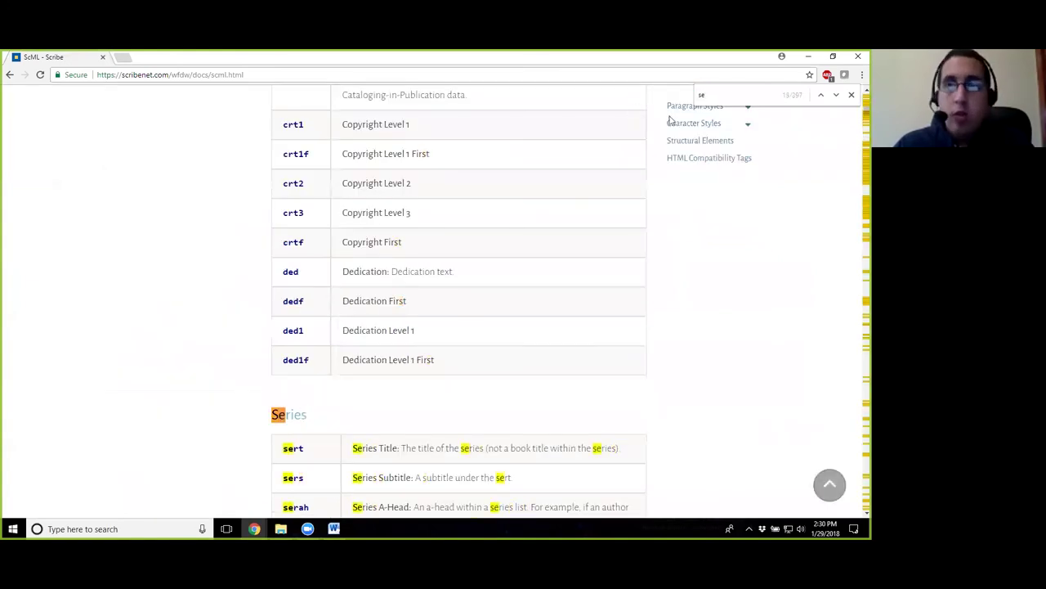
type("c")
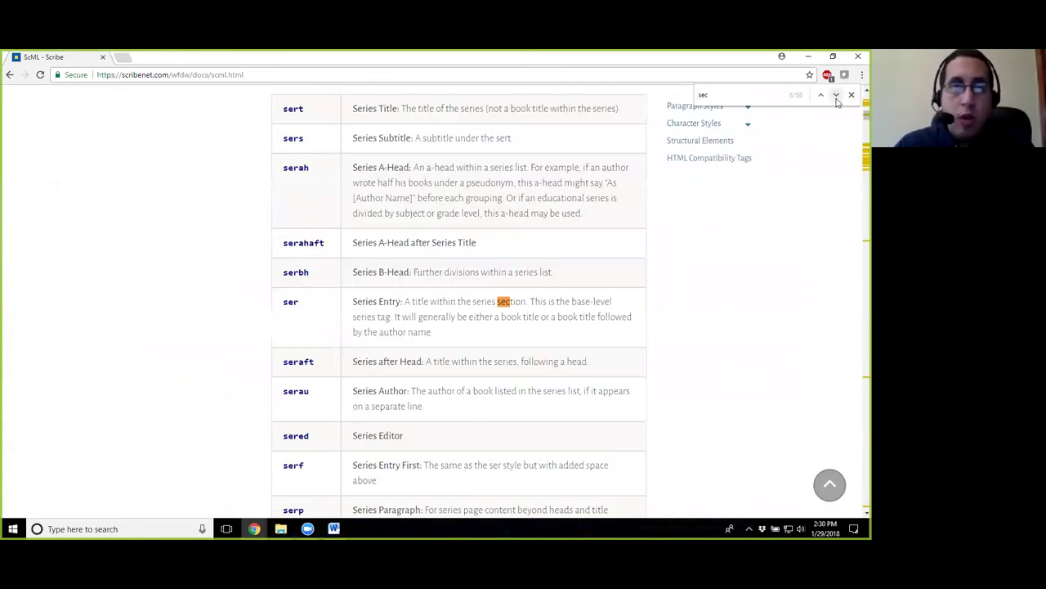
left_click(835, 95)
left_click(835, 96)
left_click(836, 96)
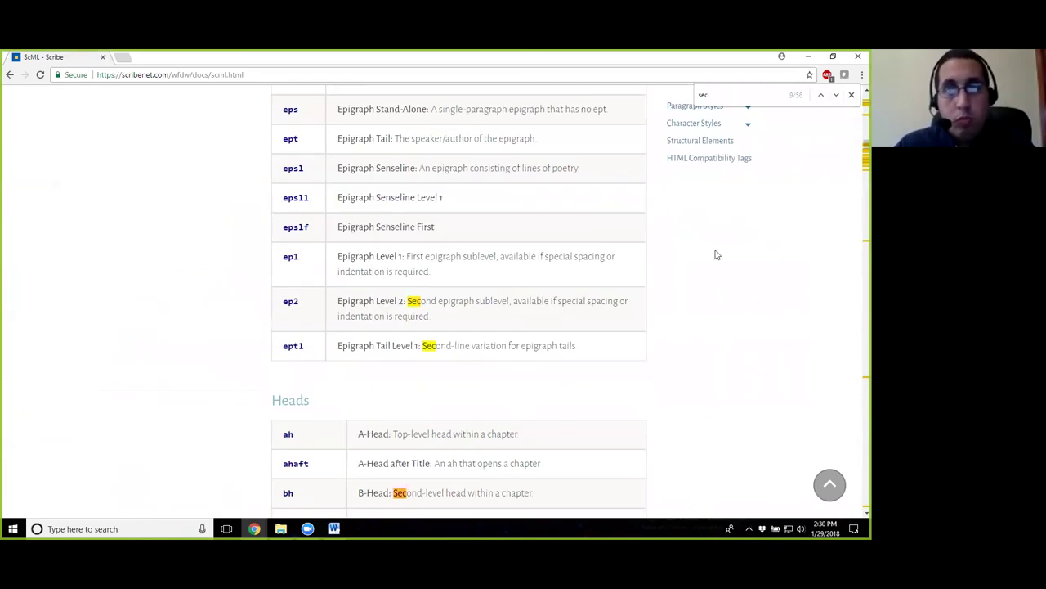
Step: Extend the search to 'section' and step to the sec Section Break (Asterisk Break) entry
type("tion")
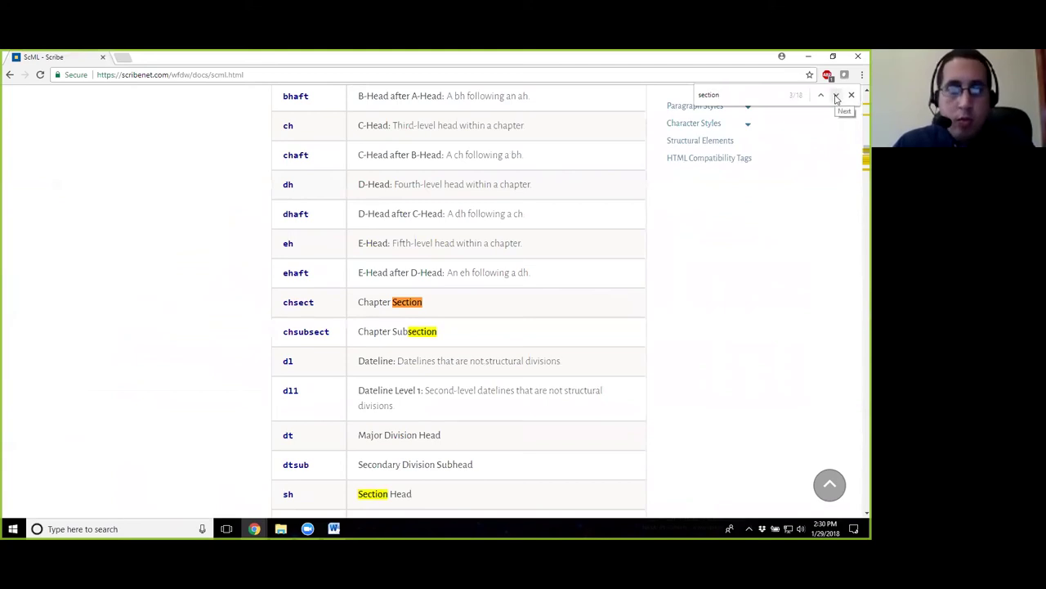
left_click(836, 96)
left_click(836, 95)
left_click(835, 95)
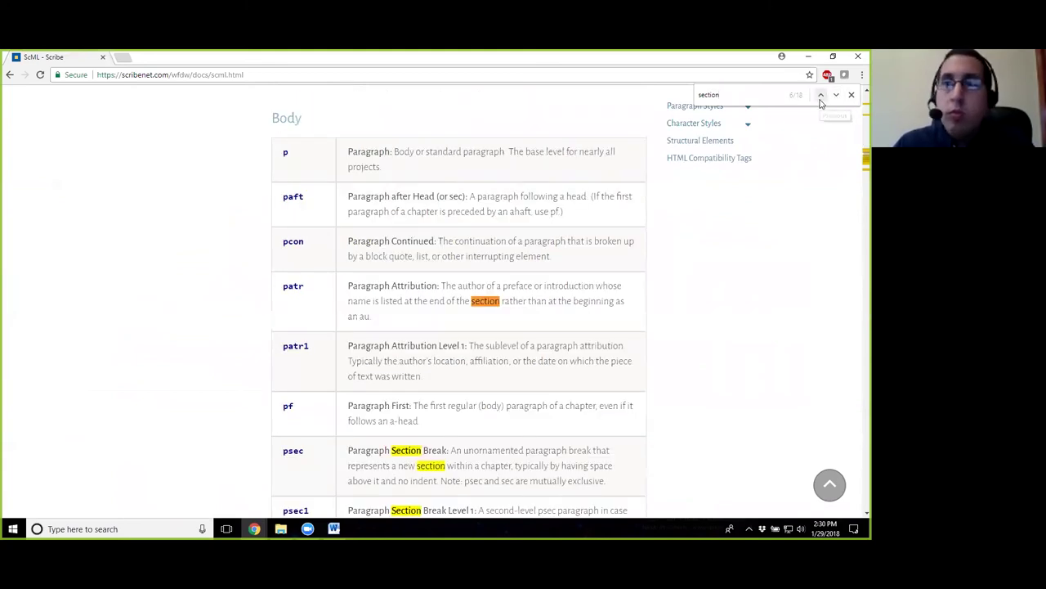
left_click(821, 96)
left_click(820, 95)
left_click(821, 96)
left_click(820, 96)
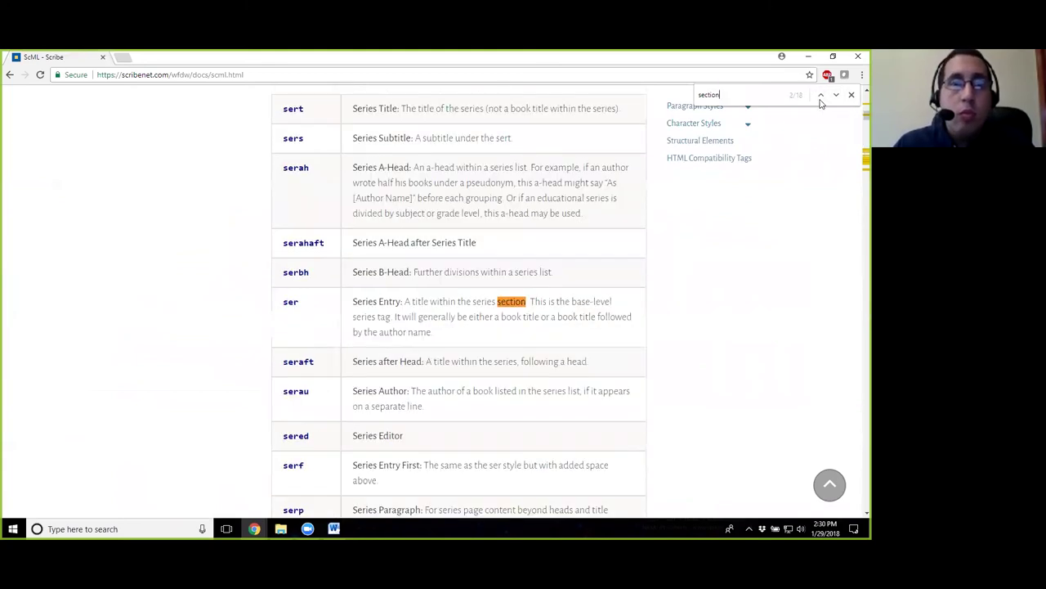
left_click(821, 97)
left_click(835, 95)
left_click(835, 96)
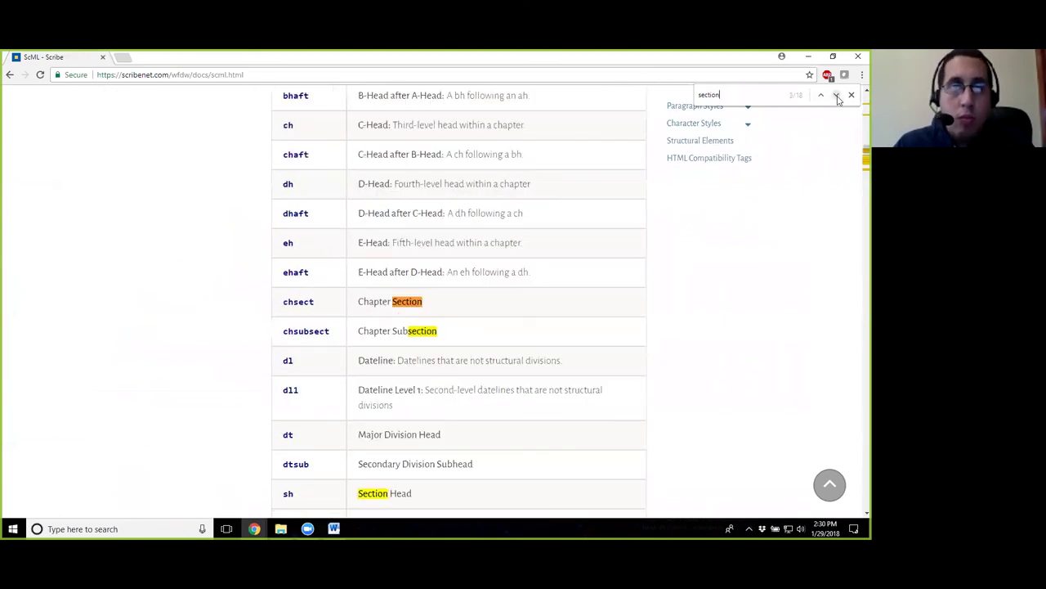
left_click(836, 96)
left_click(835, 96)
left_click(835, 96)
left_click(835, 96)
left_click(836, 96)
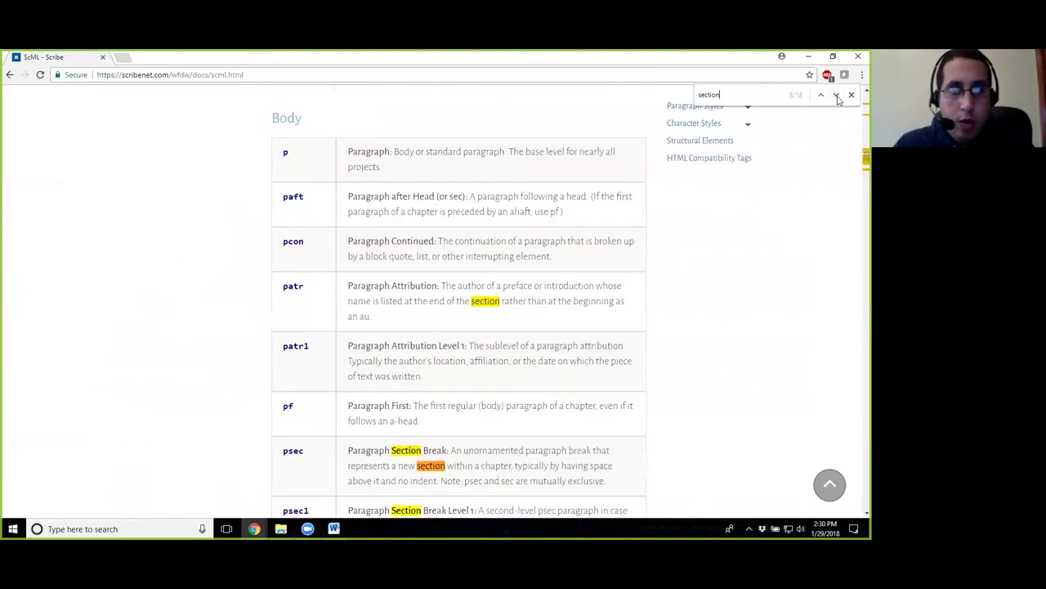
left_click(835, 96)
left_click(836, 96)
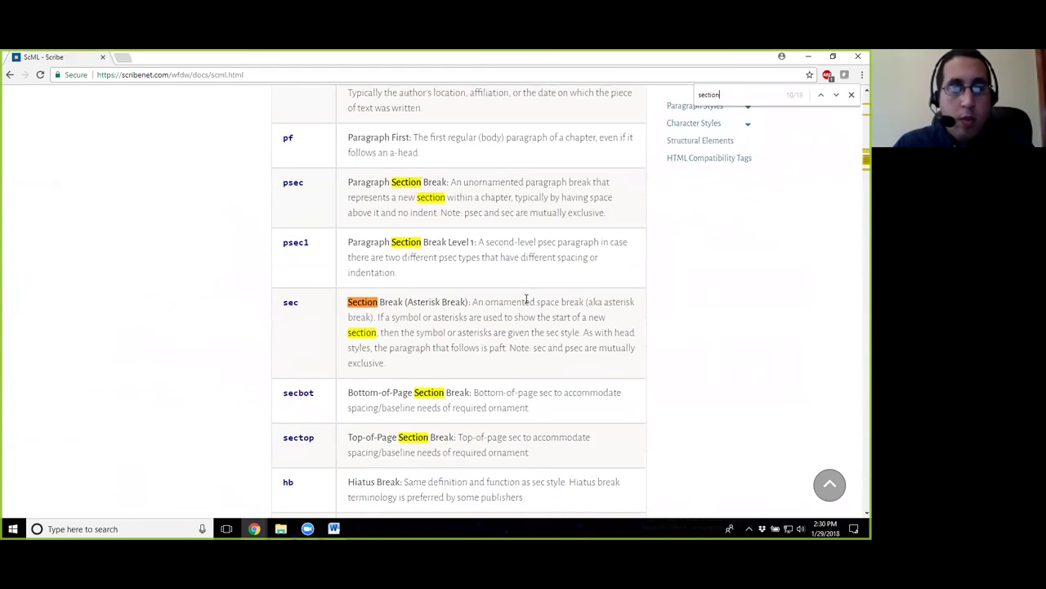
scroll(289, 441, "up", 2)
scroll(330, 413, "up", 5)
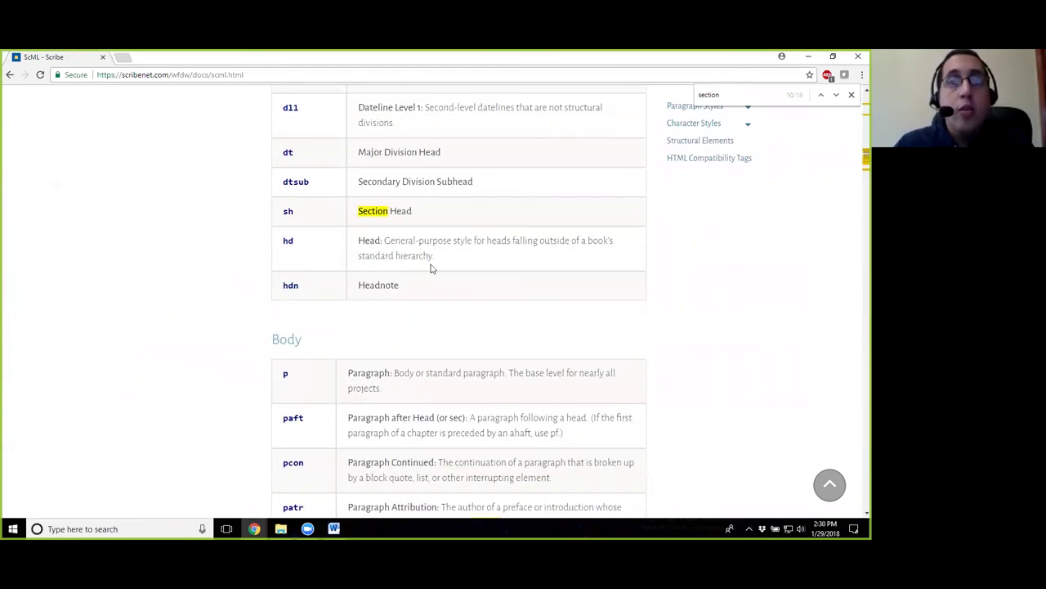
left_click(334, 528)
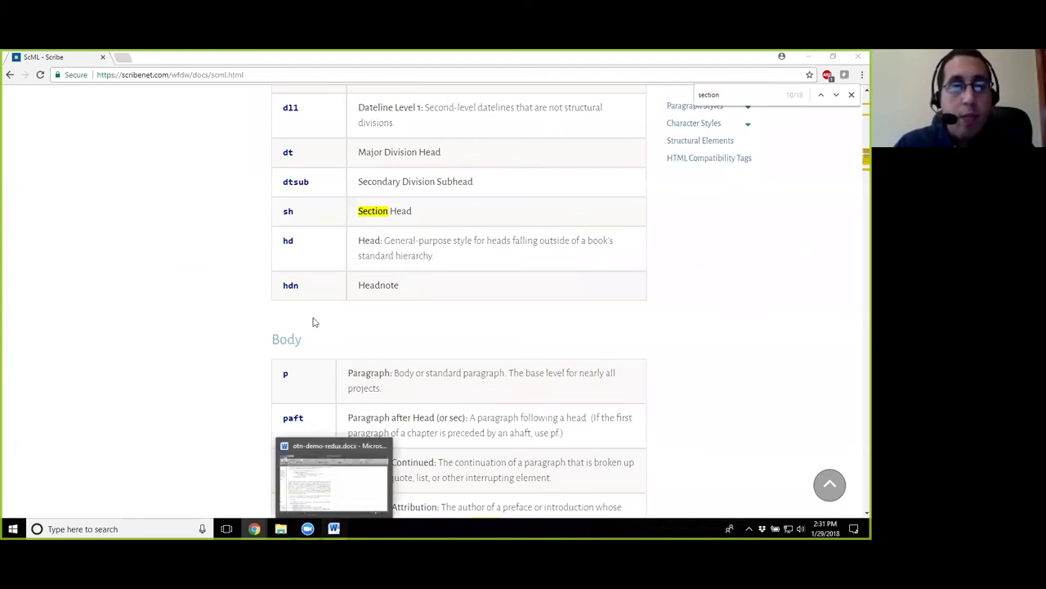
Step: Load the Book and Body galleries and apply sec to the asterisk break paragraph
left_click(370, 275)
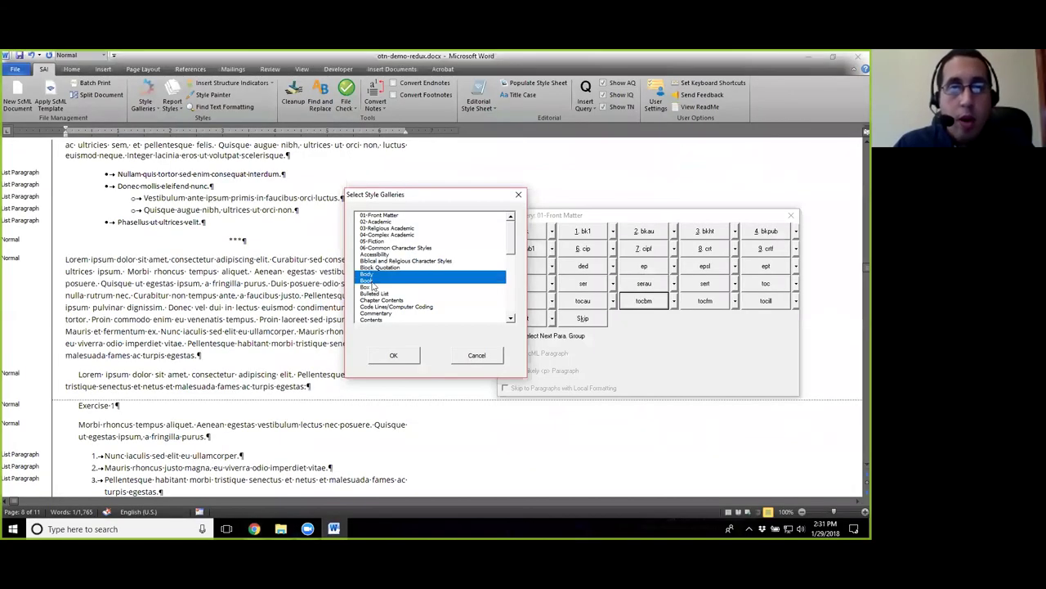
left_click(395, 353)
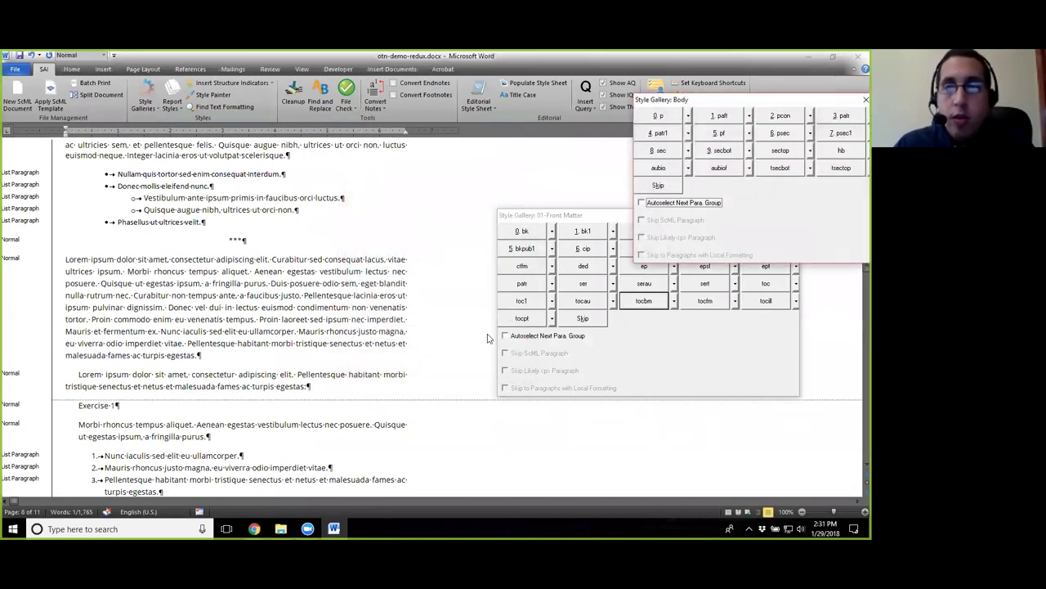
left_click(235, 241)
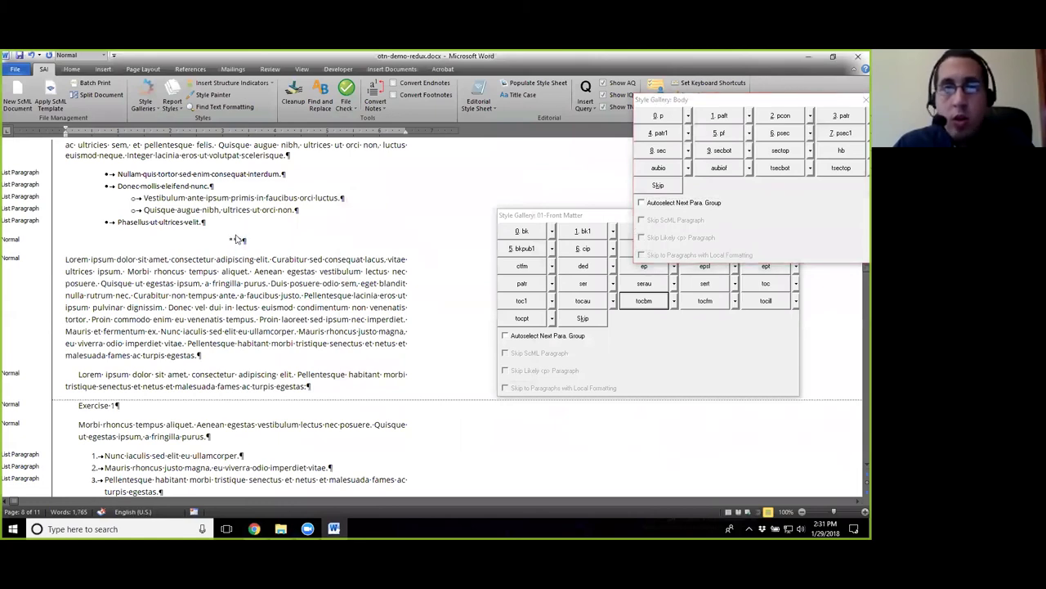
left_click(660, 151)
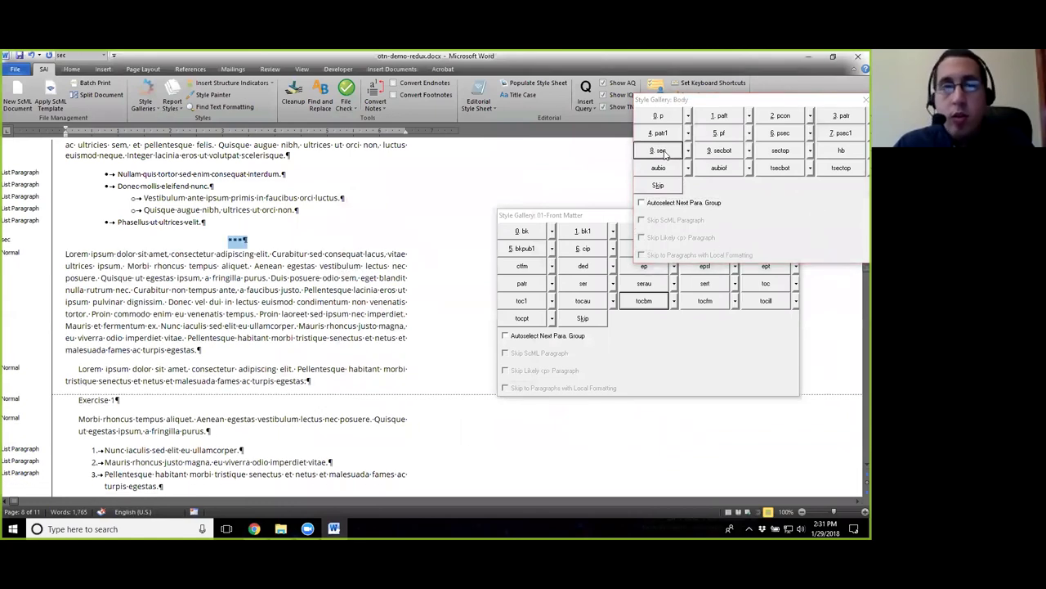
left_click(262, 281)
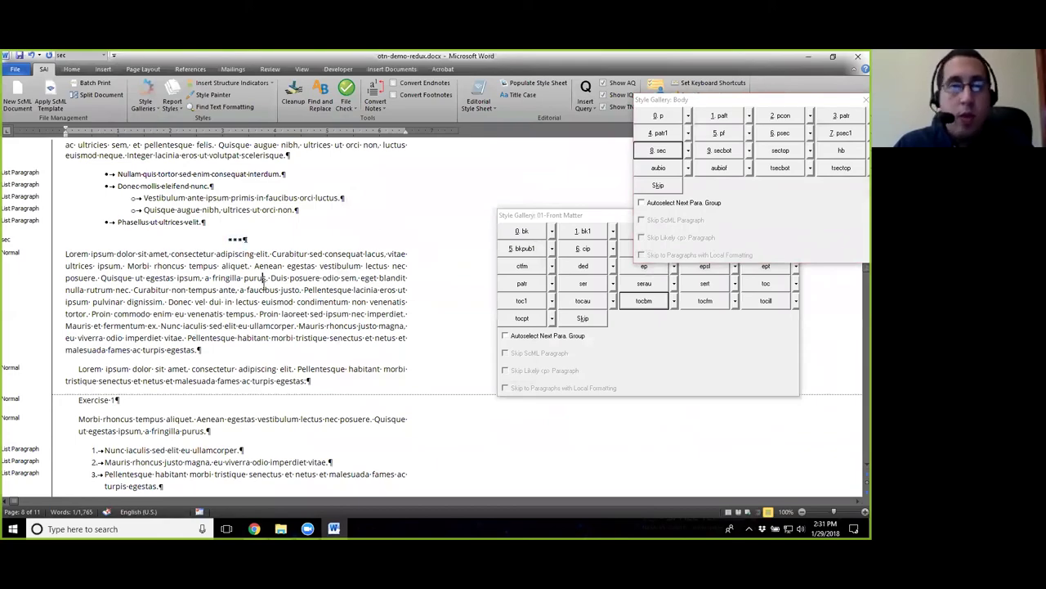